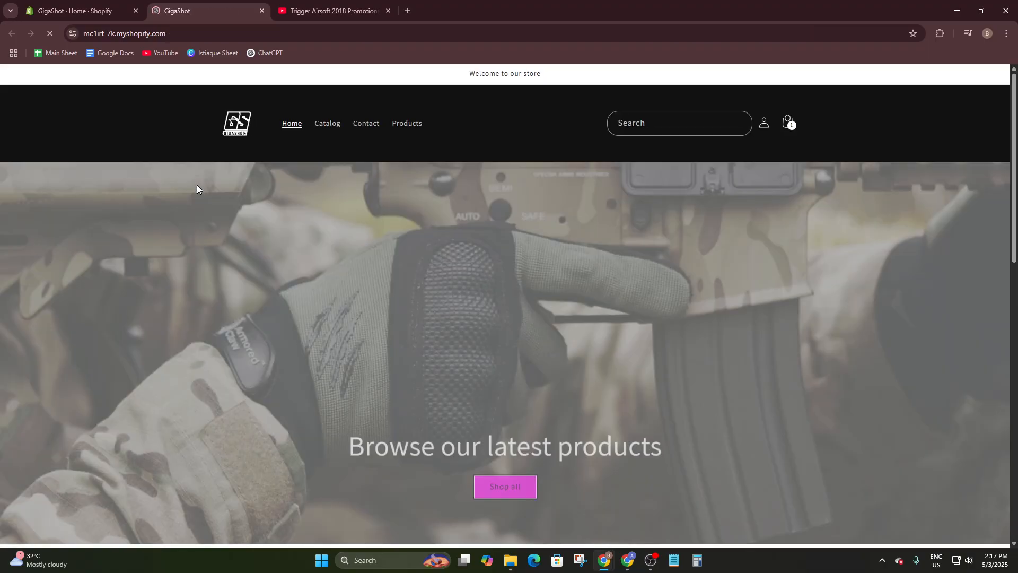
# - Open the storefront's full Products collection from the header navigation
pyautogui.scroll(-3, 286, 260)
pyautogui.scroll(3, 289, 260)
pyautogui.scroll(-8, 408, 265)
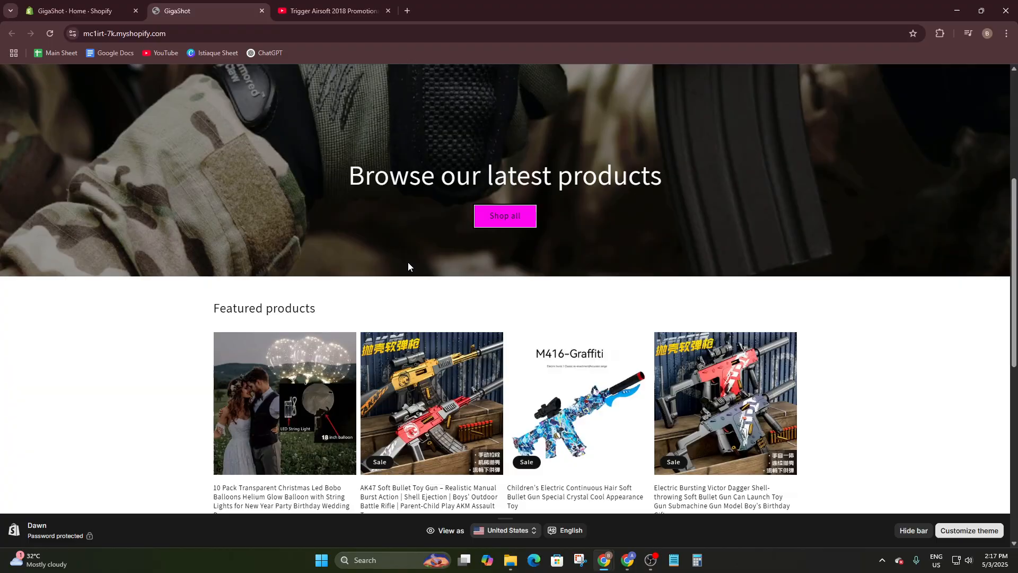
pyautogui.scroll(8, 394, 200)
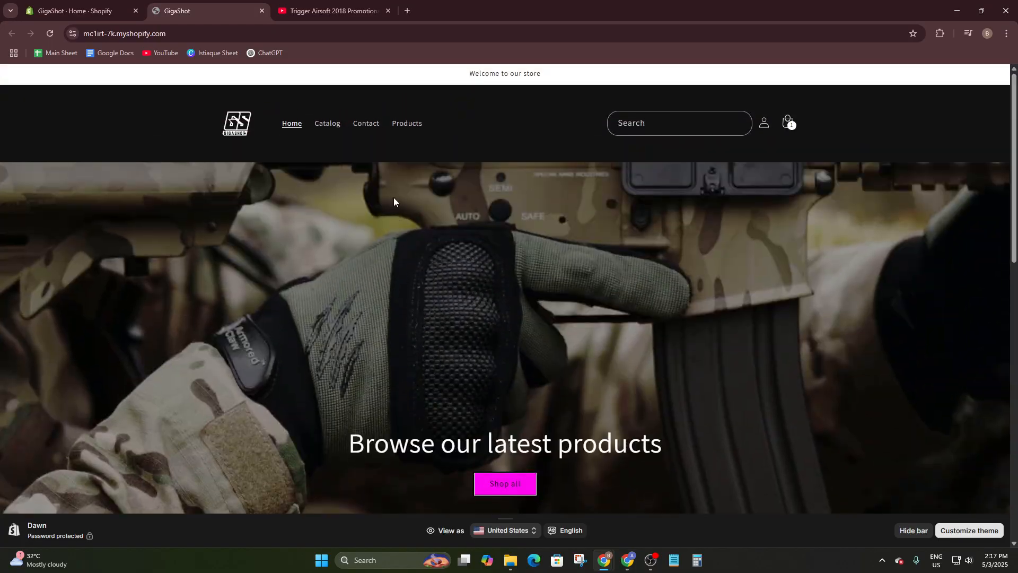
pyautogui.click(404, 133)
pyautogui.scroll(-3, 339, 339)
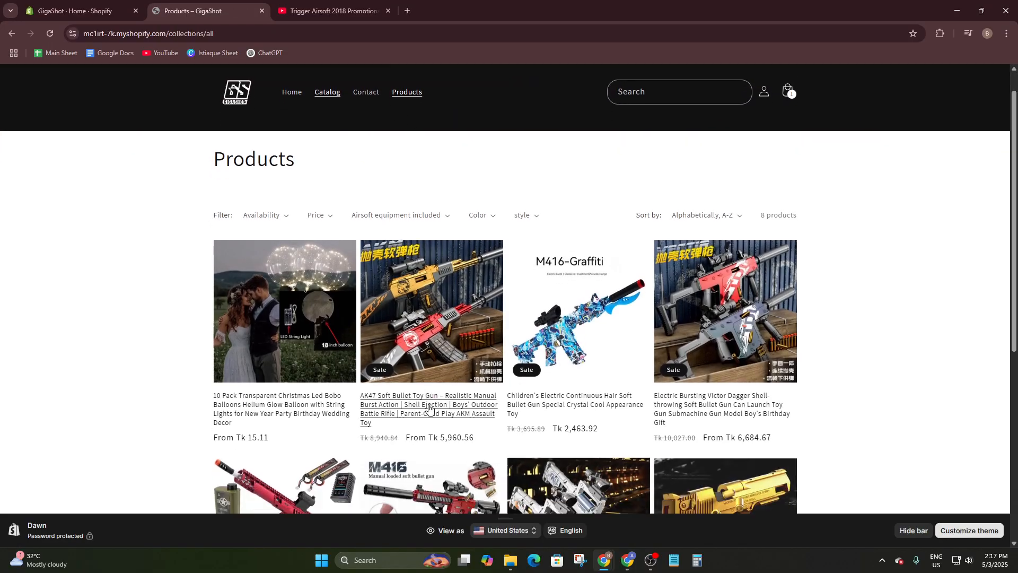
# - Open the AK47 Soft Bullet Toy Gun page, on sale at Tk 5,989.72, and scroll through it
pyautogui.click(429, 281)
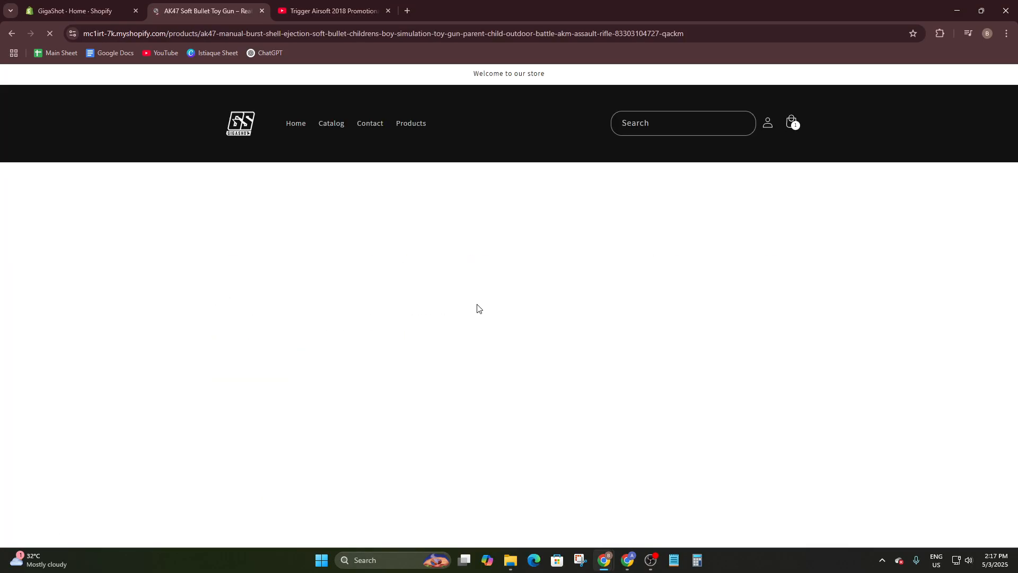
pyautogui.scroll(-6, 517, 336)
pyautogui.scroll(-20, 521, 335)
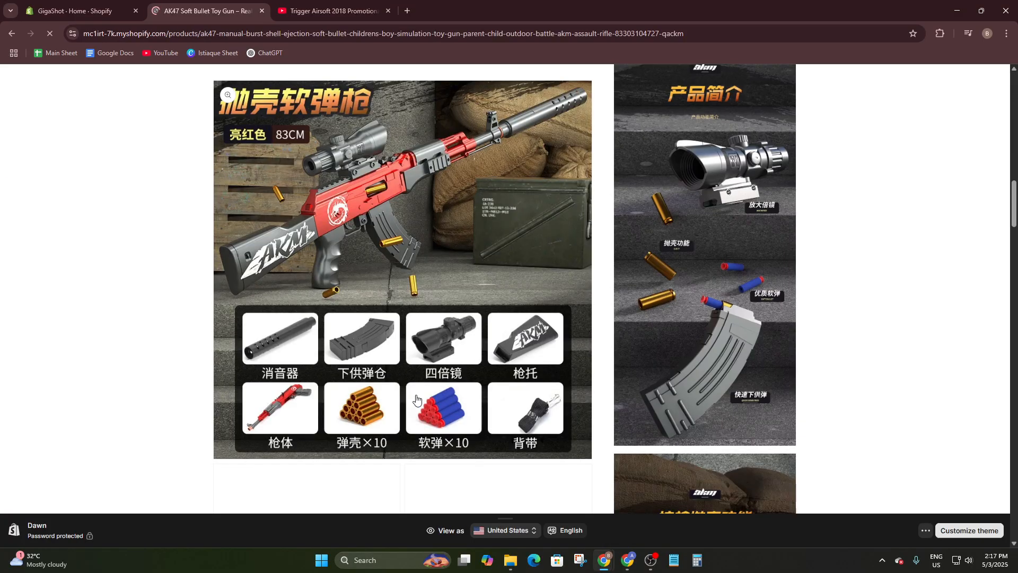
pyautogui.scroll(-15, 328, 470)
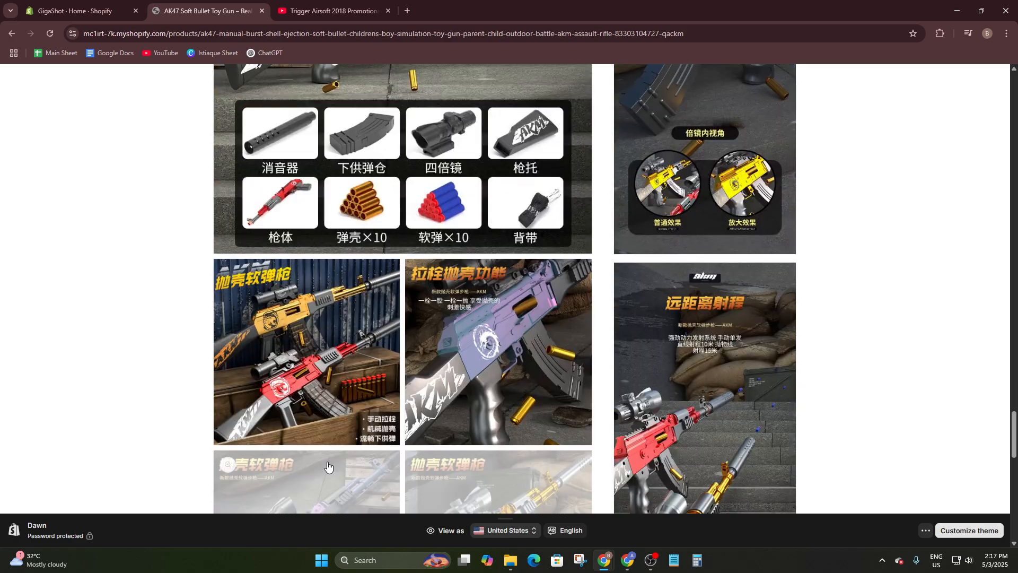
pyautogui.scroll(10, 347, 446)
pyautogui.scroll(-4, 350, 444)
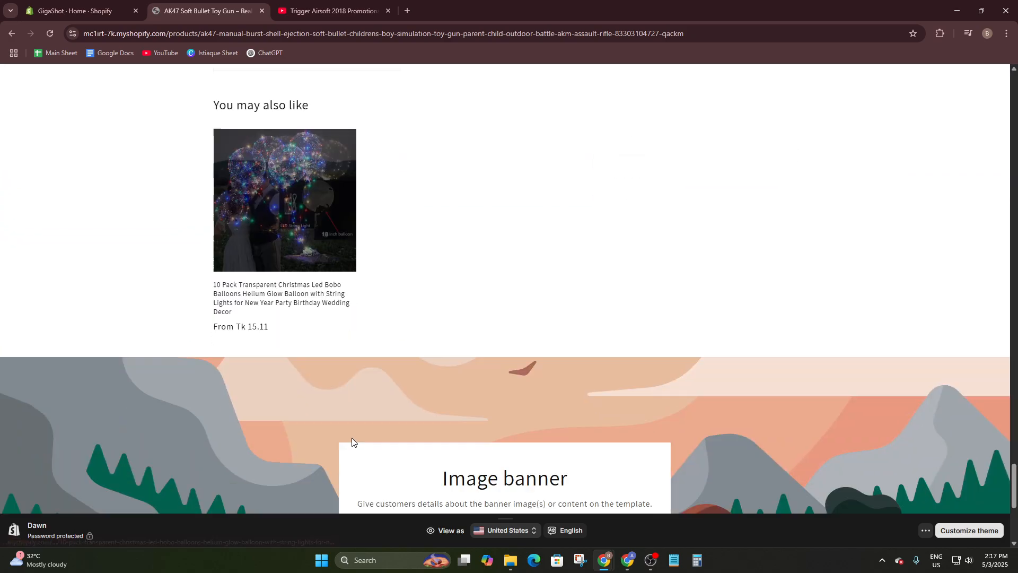
pyautogui.scroll(15, 394, 418)
pyautogui.scroll(15, 400, 417)
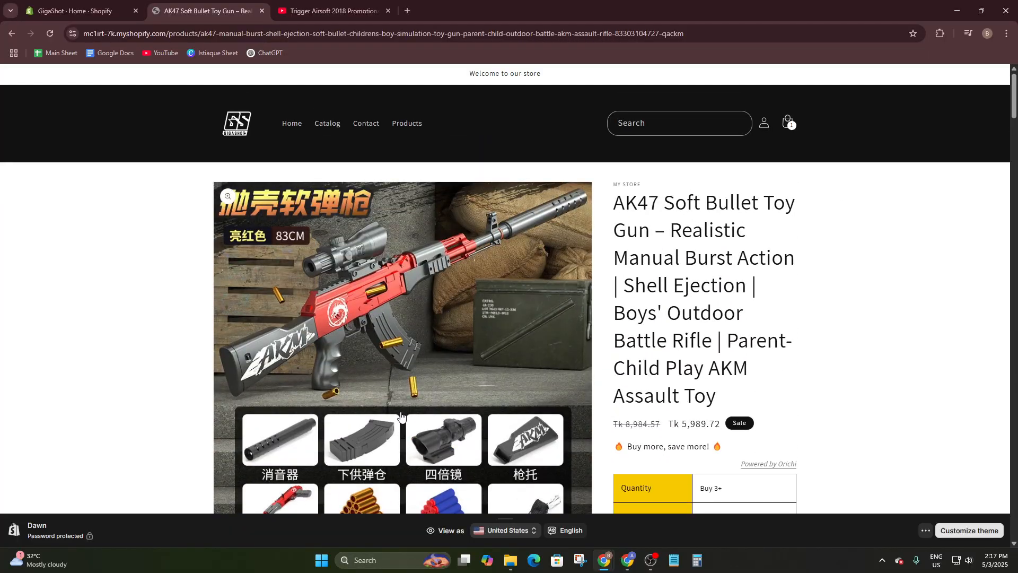
# - In the admin, go to Settings > Custom data and open the Products metafield definitions
pyautogui.click(121, 5)
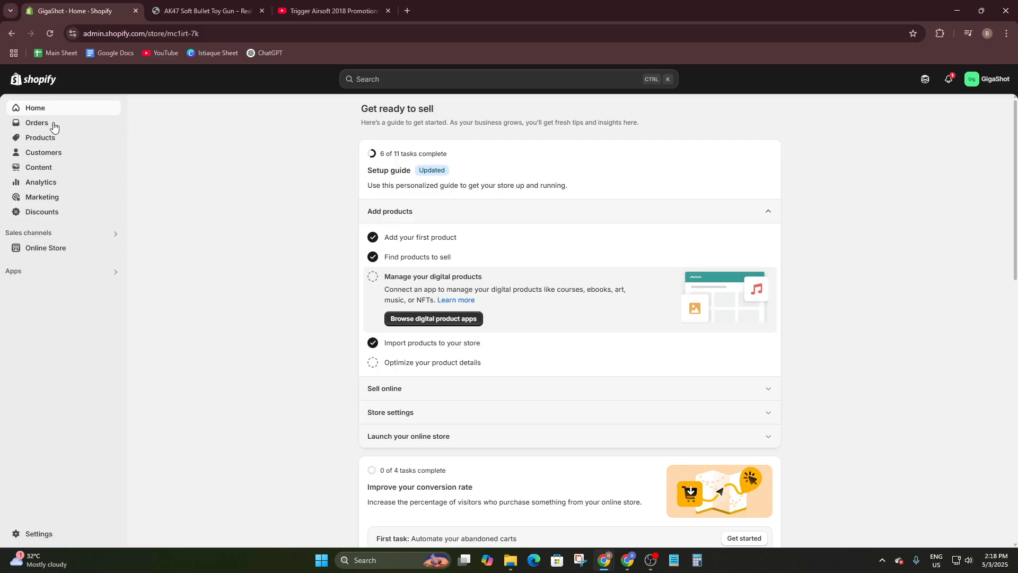
pyautogui.click(35, 539)
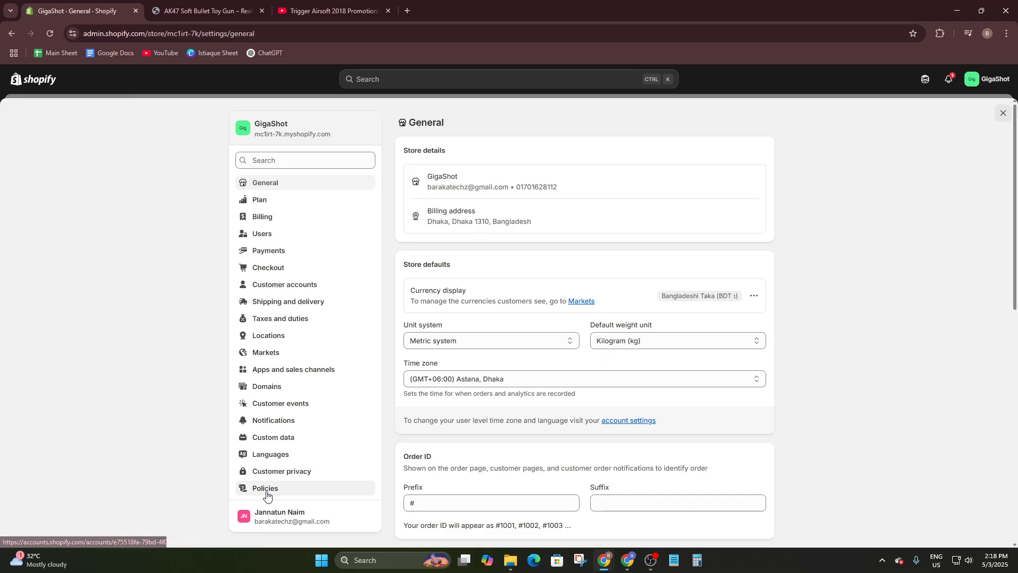
pyautogui.click(275, 441)
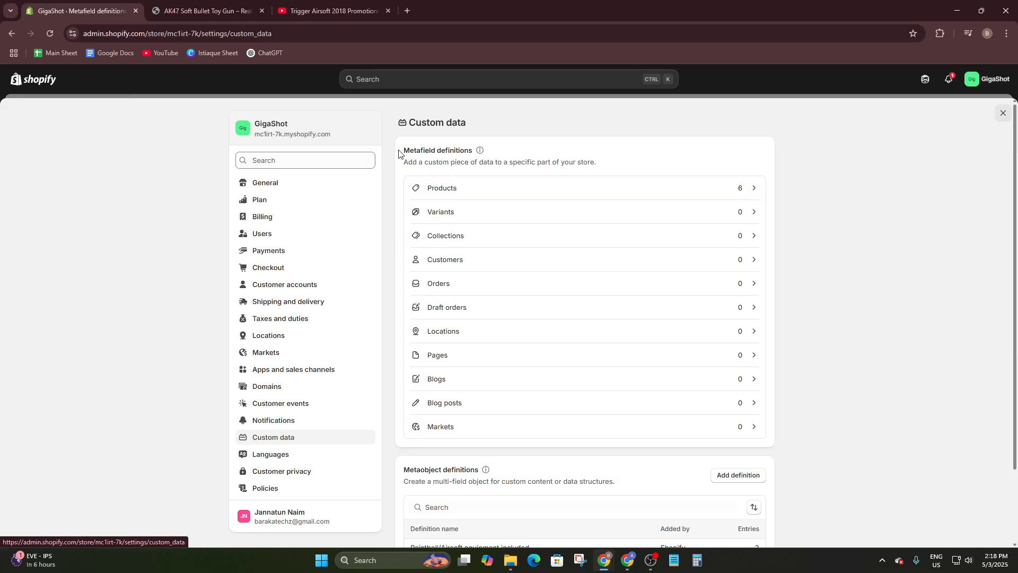
pyautogui.moveTo(398, 153); pyautogui.dragTo(483, 147)
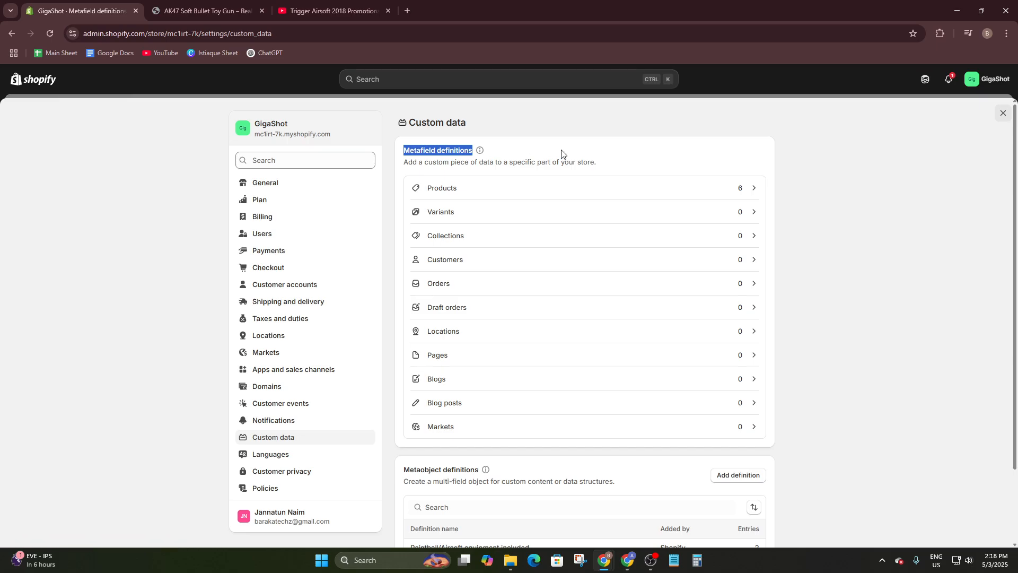
pyautogui.click(530, 152)
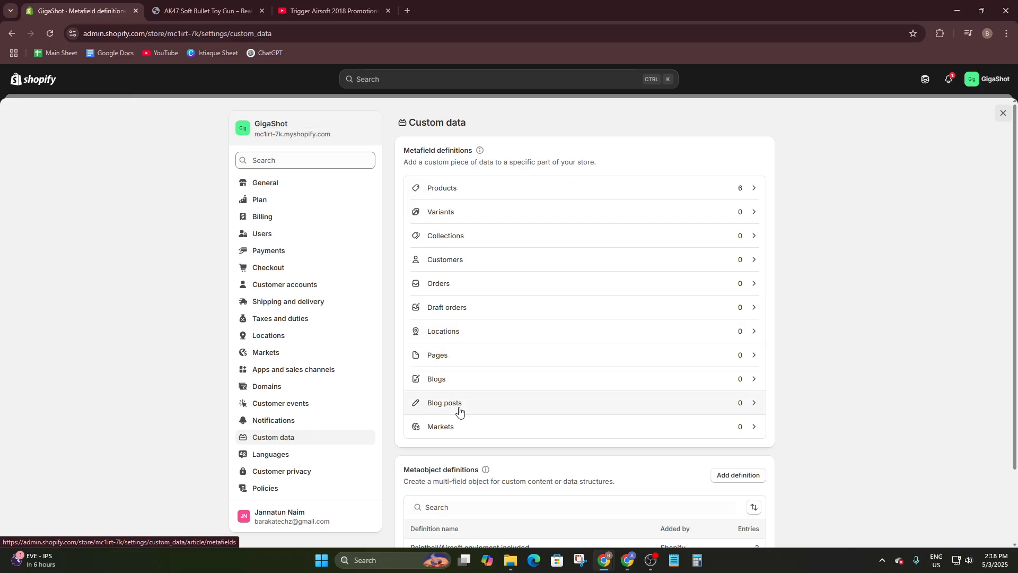
pyautogui.click(489, 188)
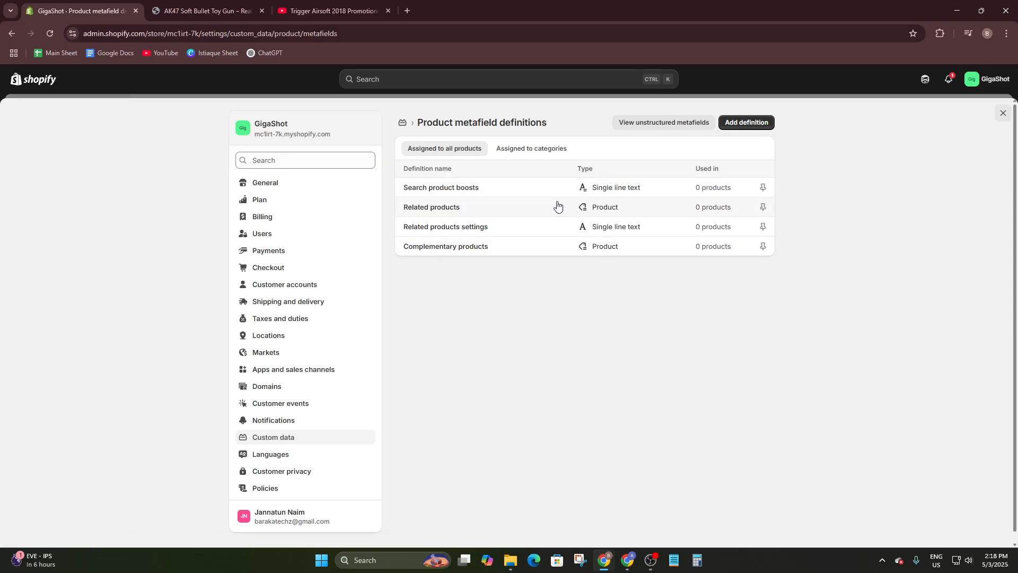
pyautogui.hotkey('ctrl', 'Tab')
pyautogui.scroll(-10, 511, 225)
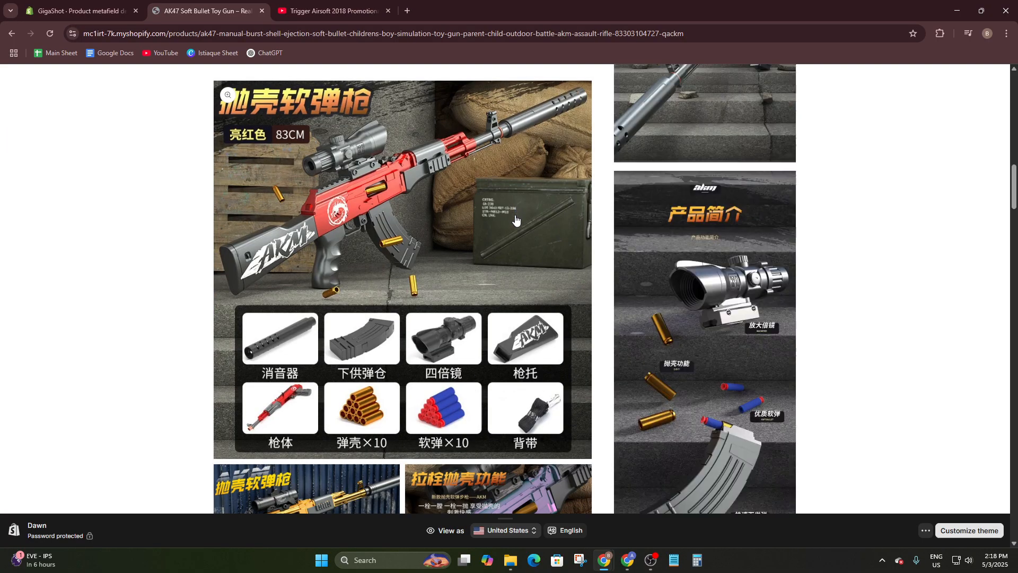
pyautogui.scroll(10, 511, 226)
pyautogui.click(79, 10)
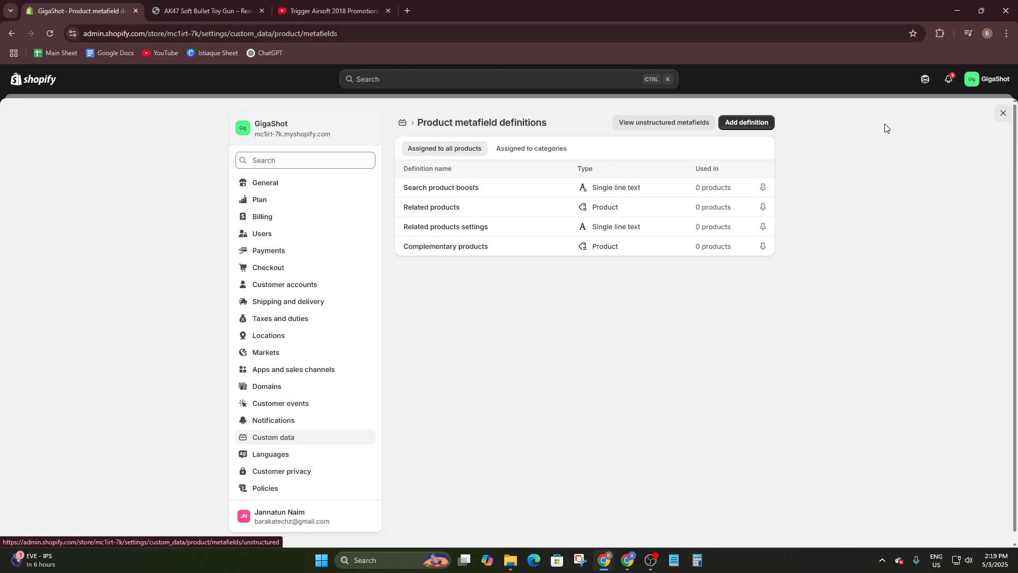
# - Add a product metafield definition named Video, key custom.video, and begin its description
pyautogui.click(747, 123)
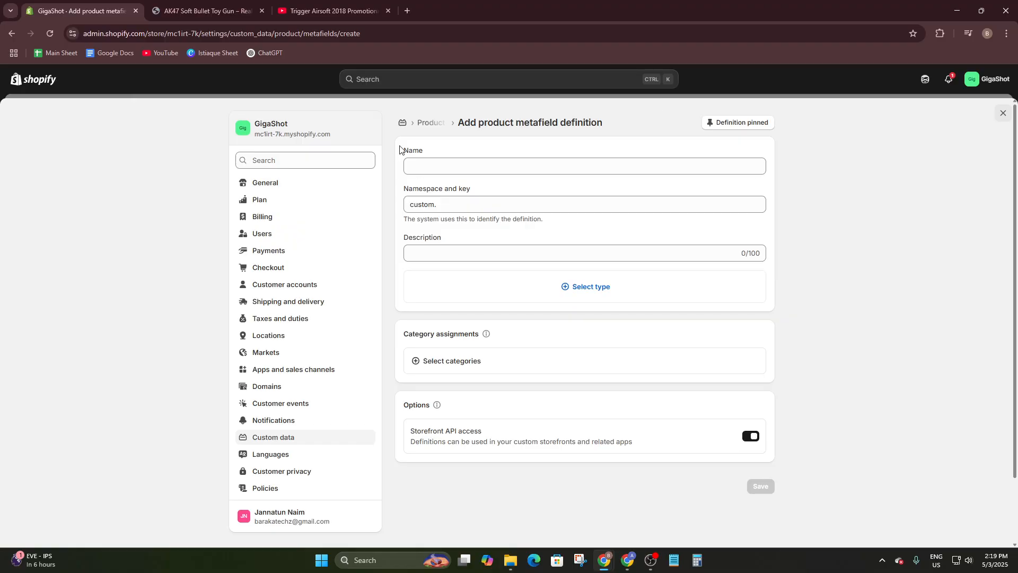
pyautogui.moveTo(396, 151); pyautogui.dragTo(454, 152)
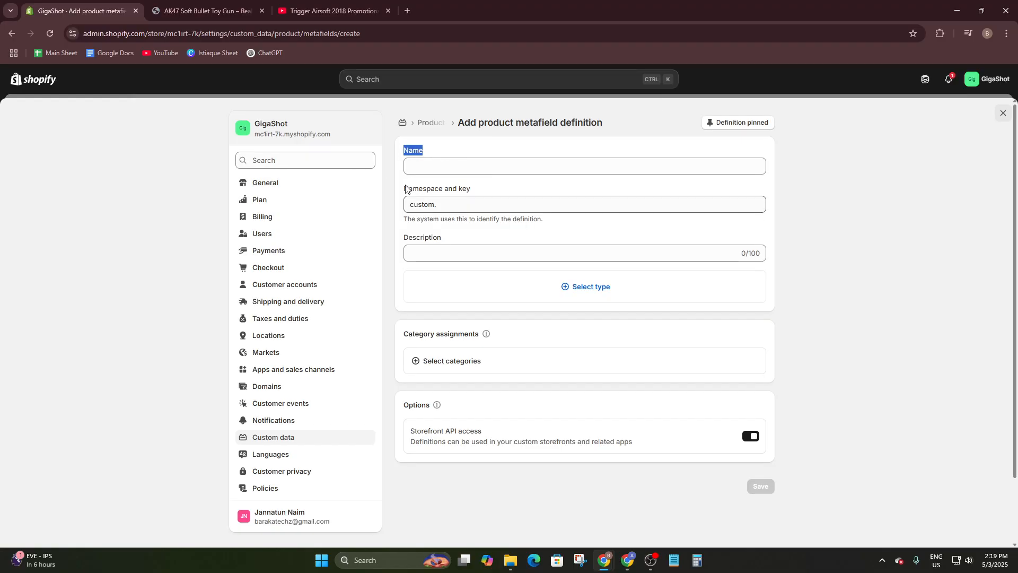
pyautogui.click(426, 169)
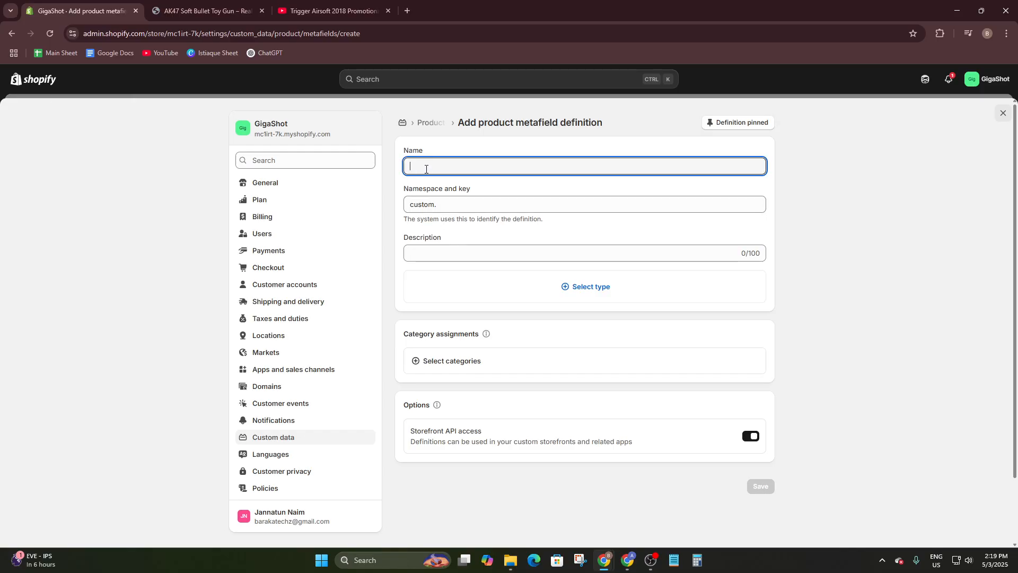
pyautogui.write('Vide')
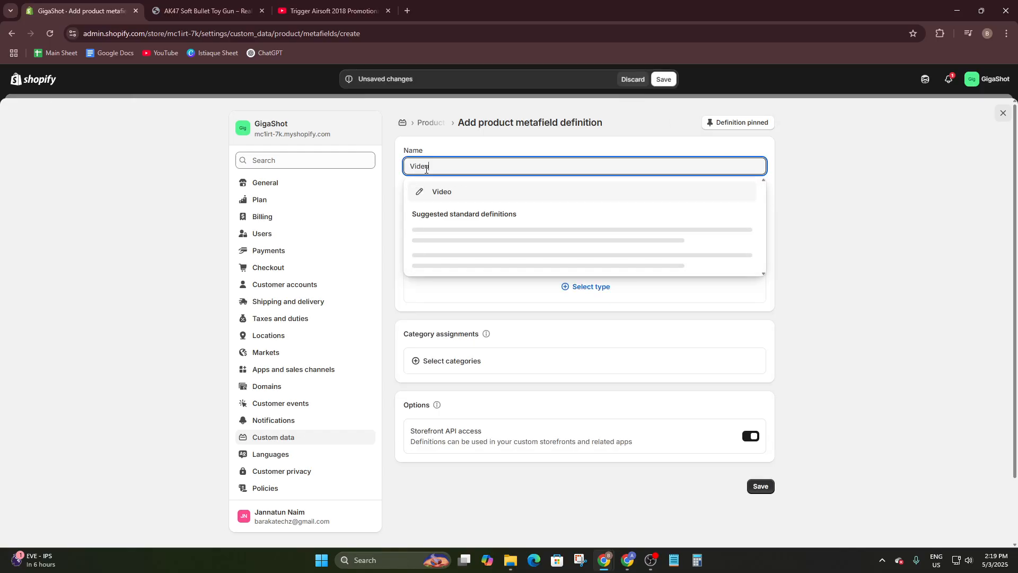
pyautogui.write('o')
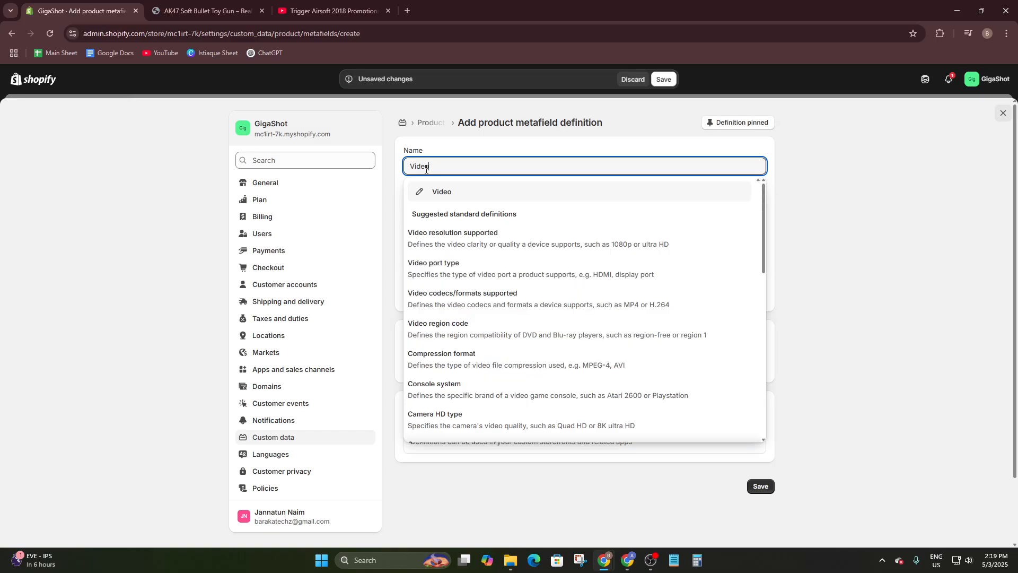
pyautogui.click(454, 197)
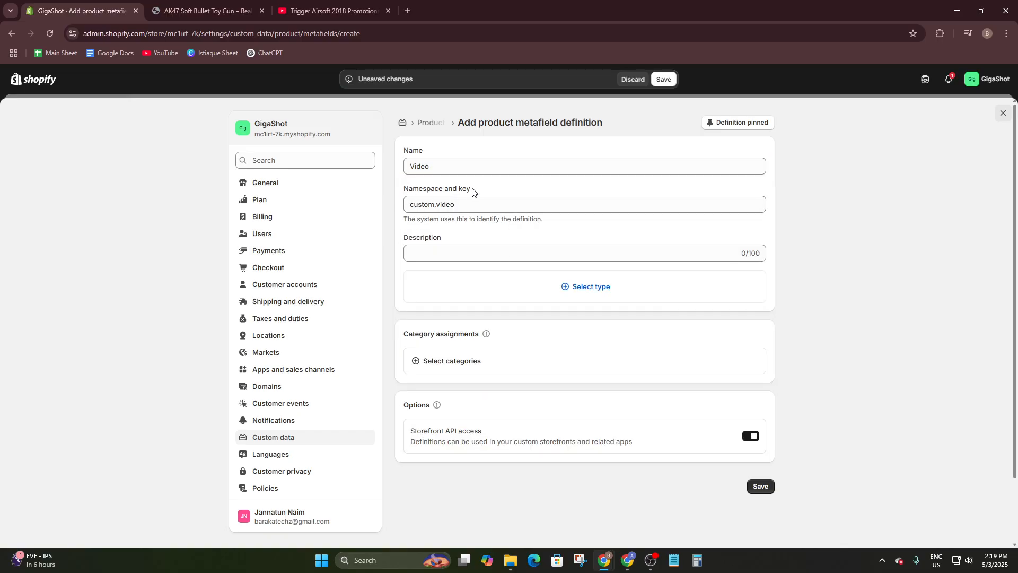
pyautogui.click(458, 204)
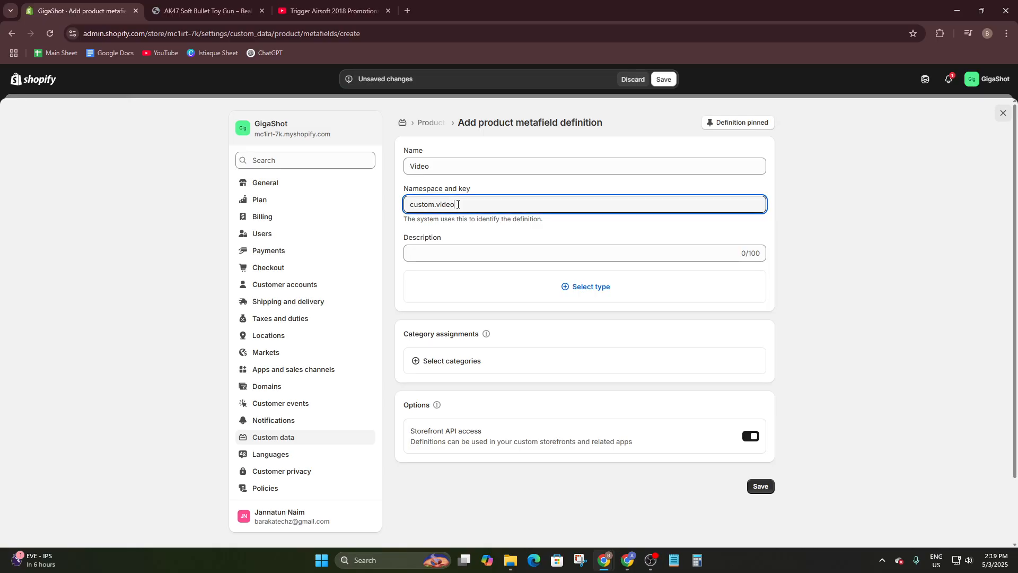
pyautogui.tripleClick(832, 211)
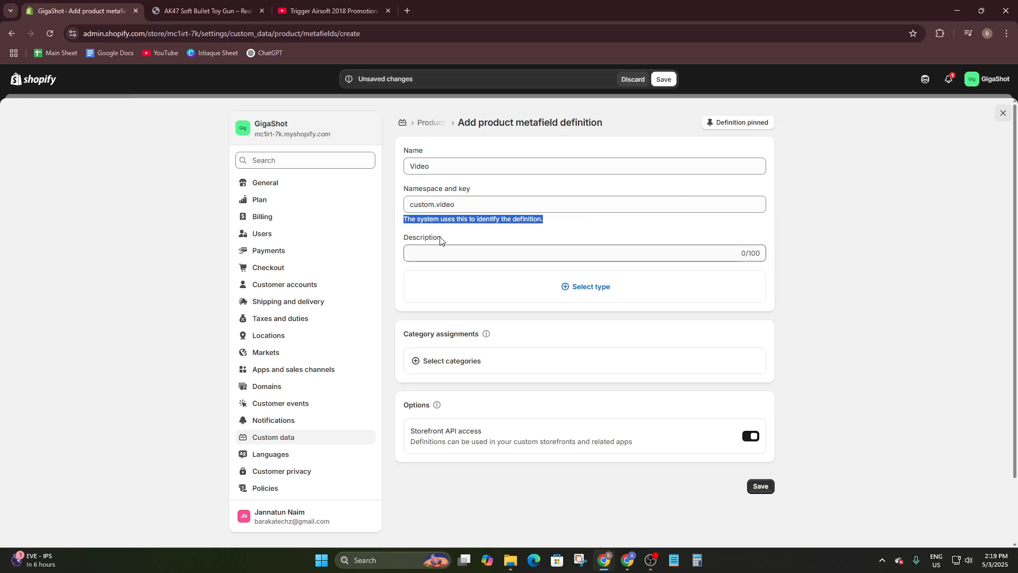
pyautogui.click(423, 249)
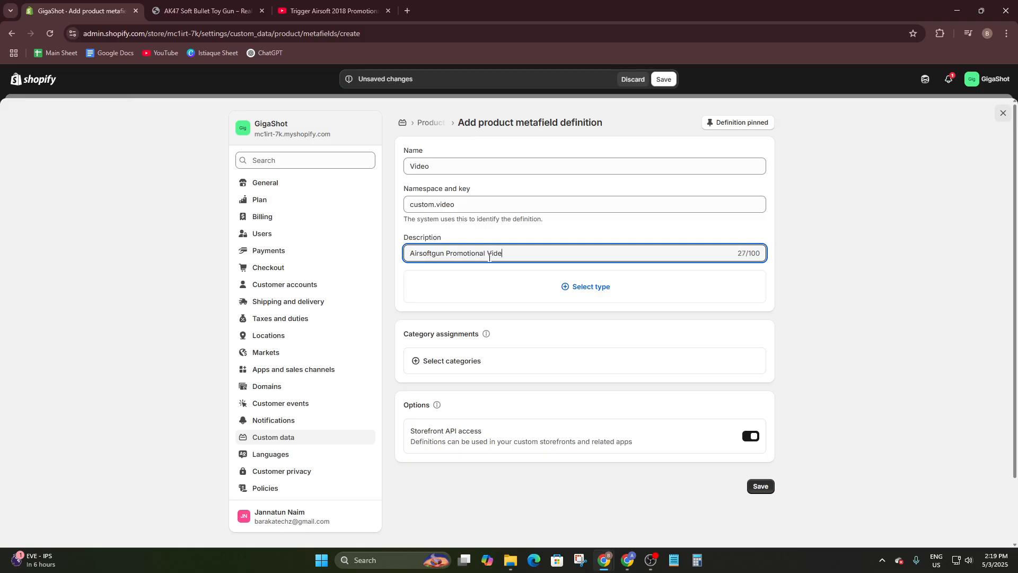
# - Pick JSON as the Video definition's type from the type list
pyautogui.click(563, 287)
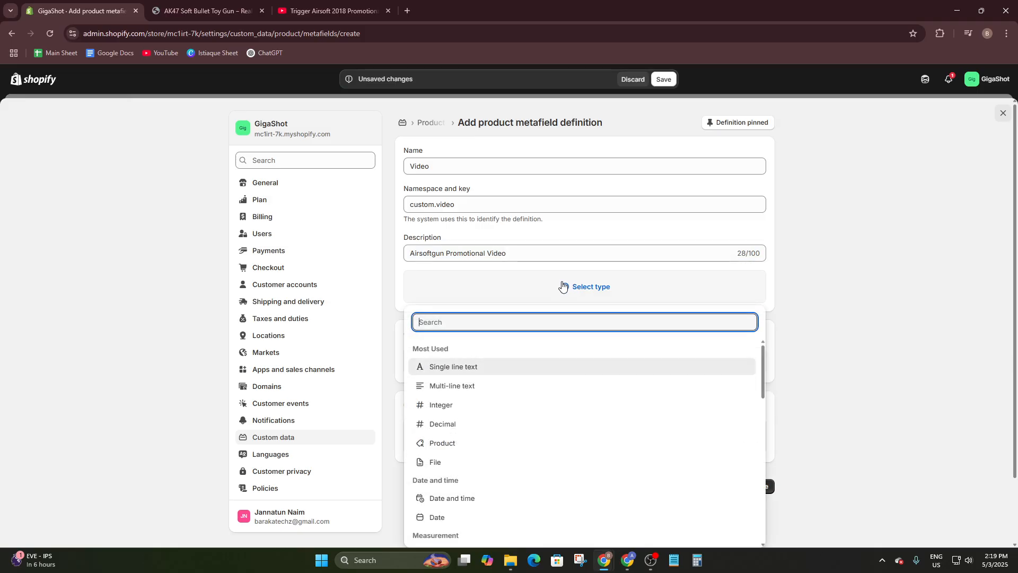
pyautogui.scroll(-2, 551, 432)
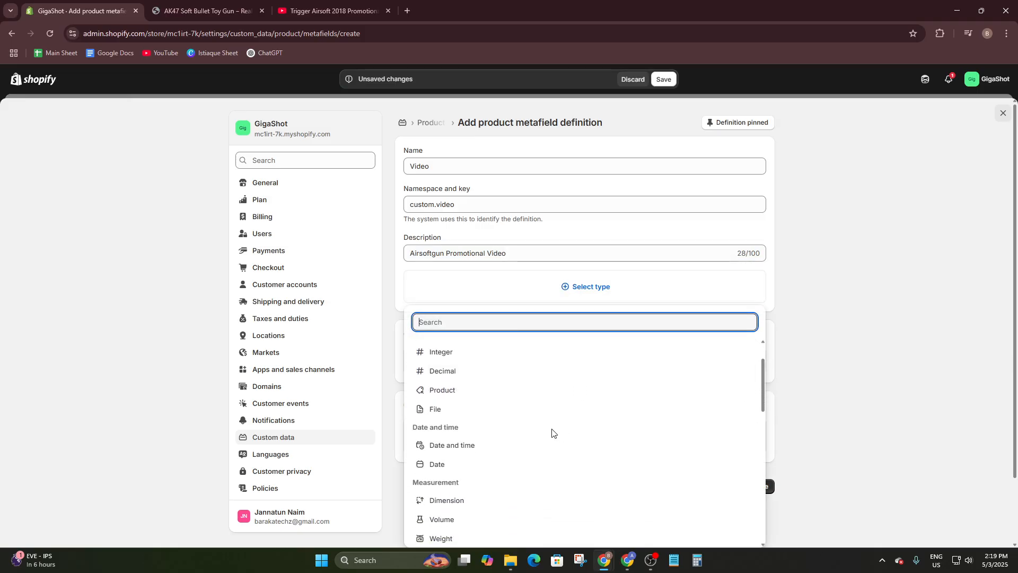
pyautogui.scroll(-1, 488, 411)
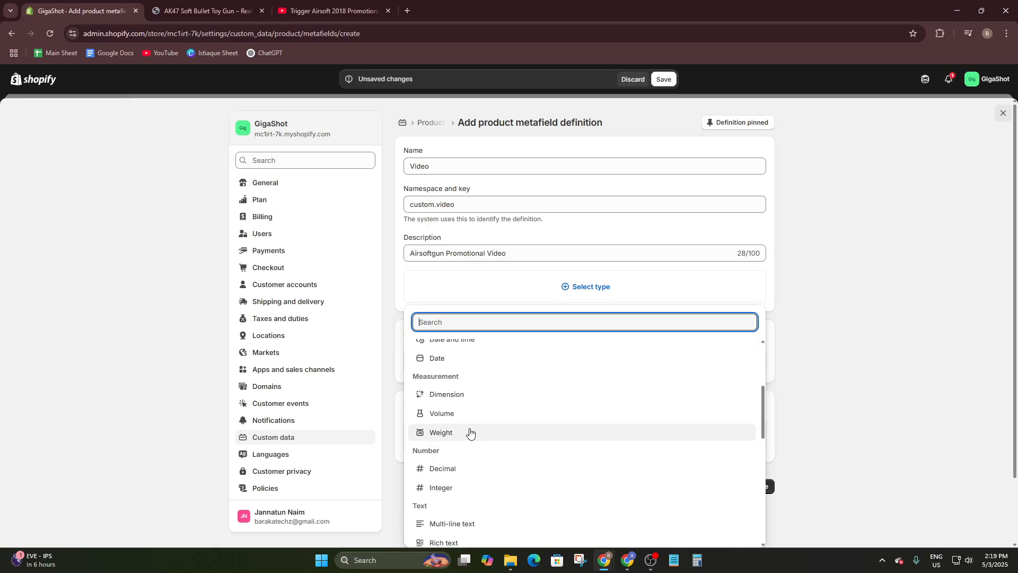
pyautogui.scroll(3, 470, 432)
pyautogui.scroll(-1, 470, 389)
pyautogui.scroll(-3, 501, 378)
pyautogui.scroll(5, 609, 364)
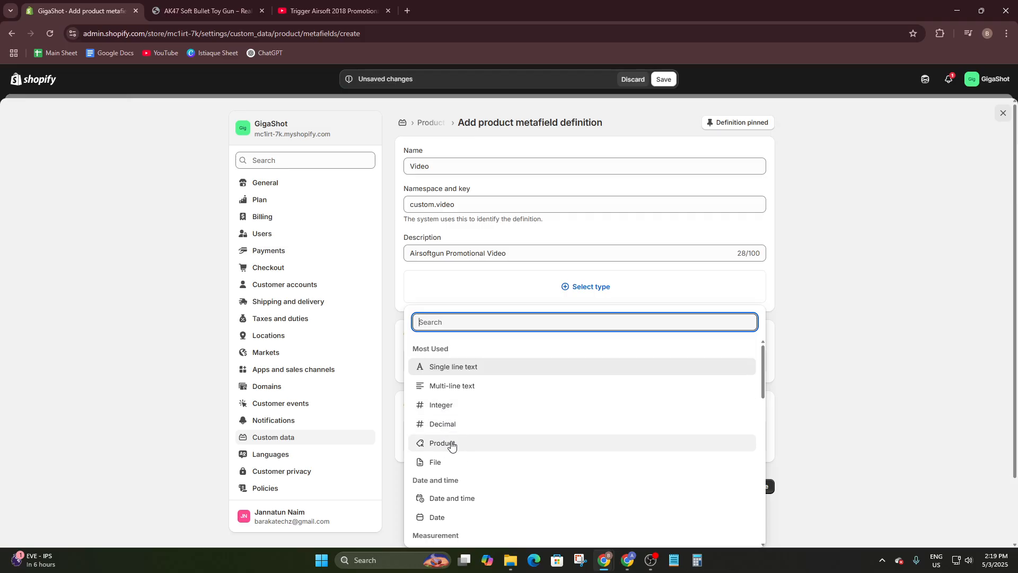
pyautogui.scroll(-2, 448, 450)
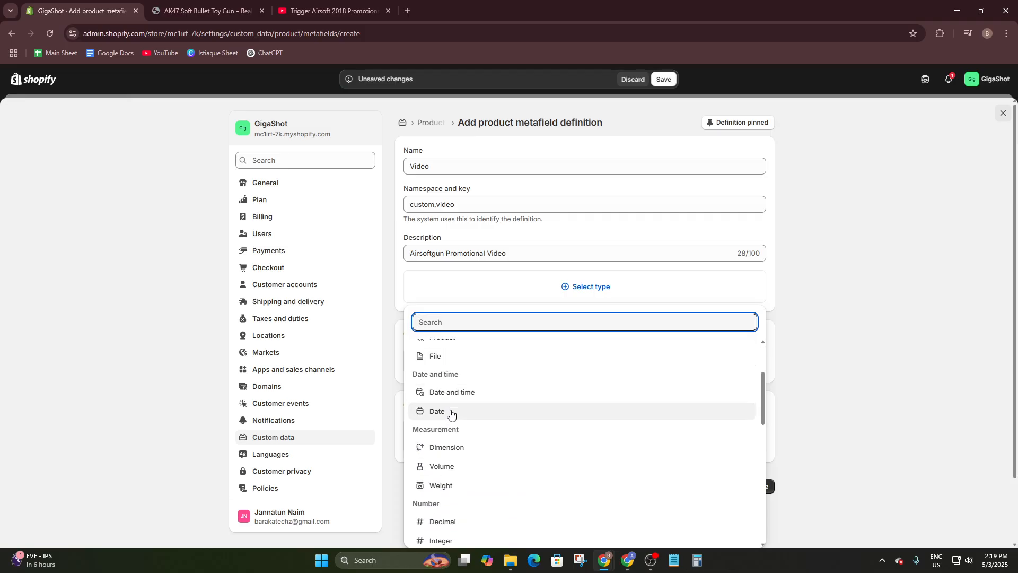
pyautogui.scroll(-1, 449, 416)
pyautogui.scroll(-2, 450, 422)
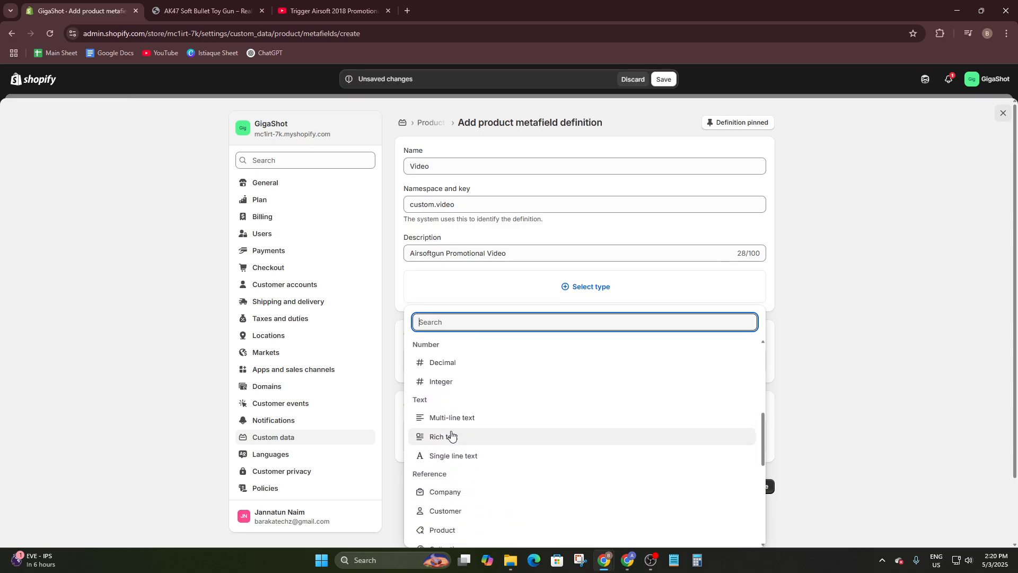
pyautogui.scroll(-5, 464, 375)
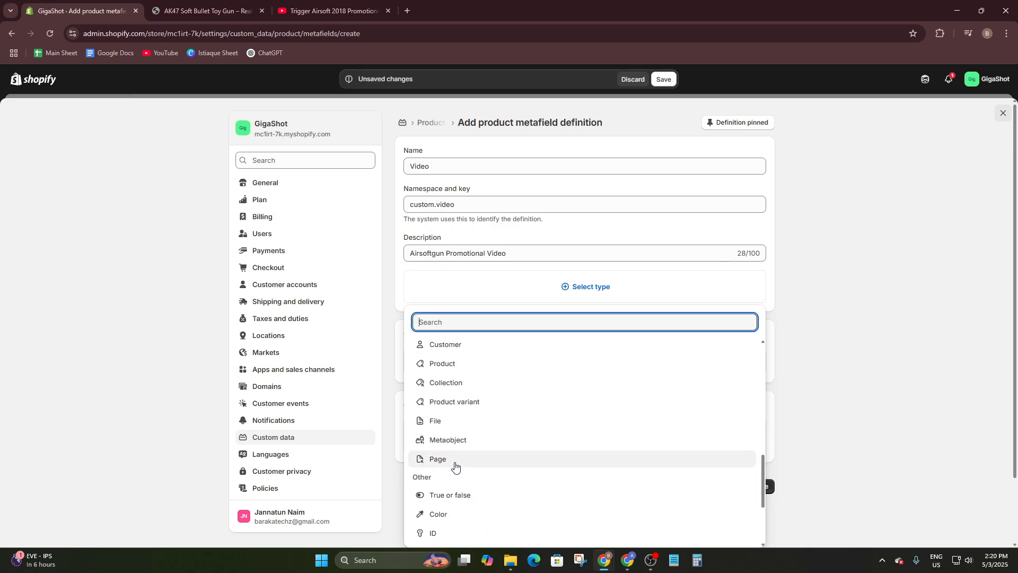
pyautogui.scroll(-1, 455, 468)
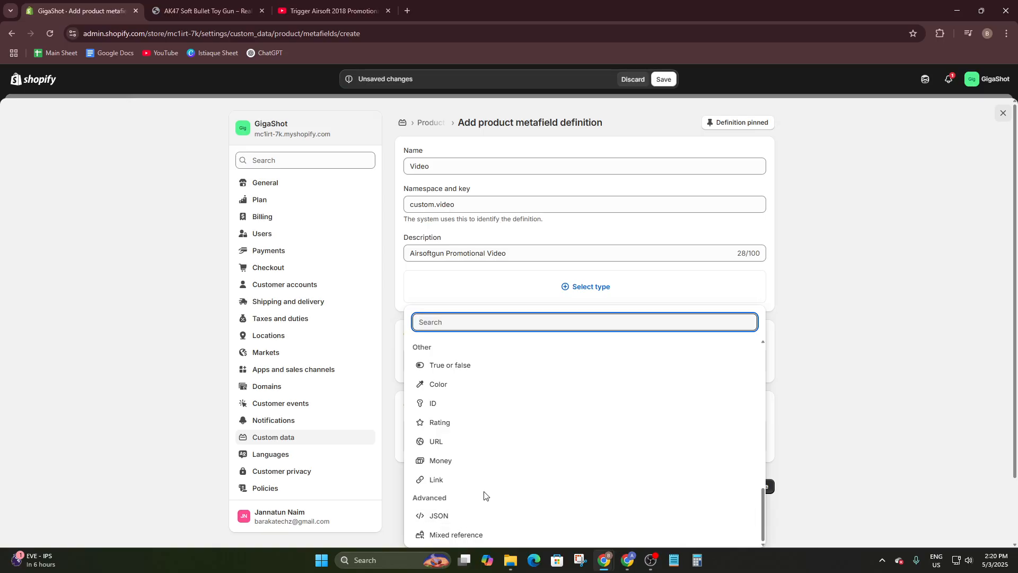
pyautogui.click(455, 520)
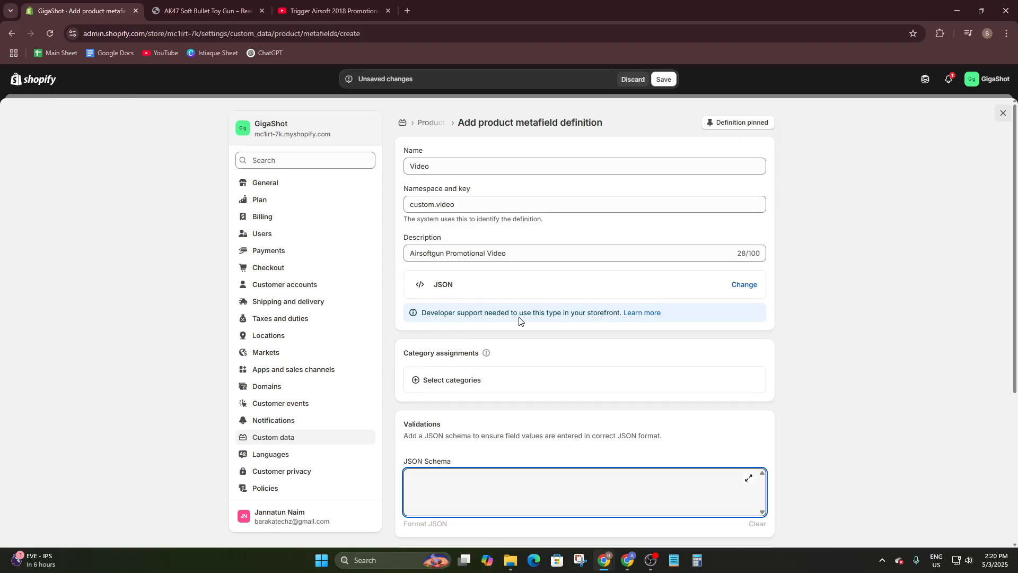
# - Change the Video definition's type from JSON to Multi-line text
pyautogui.click(611, 293)
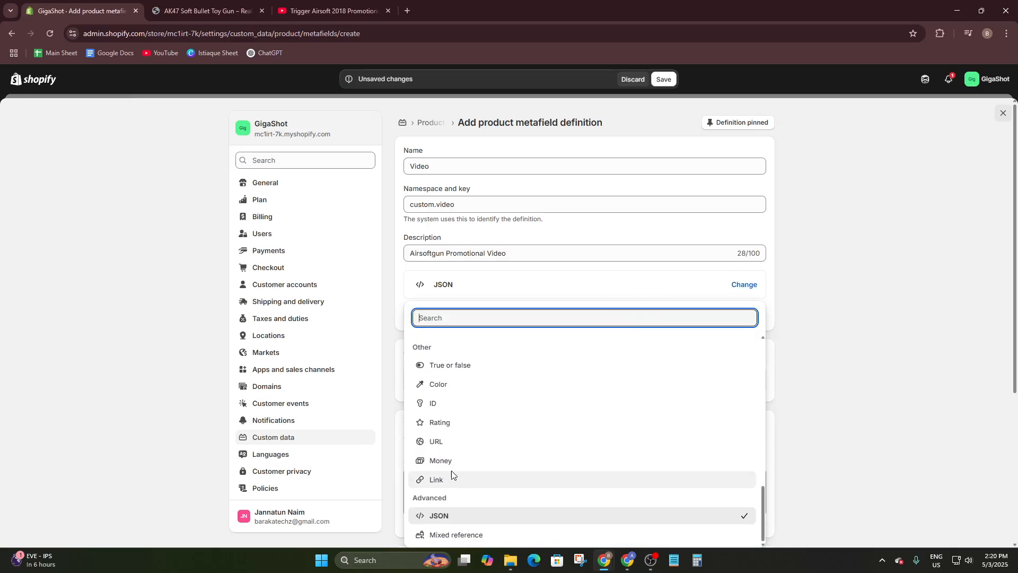
pyautogui.scroll(10, 450, 477)
pyautogui.scroll(-3, 448, 460)
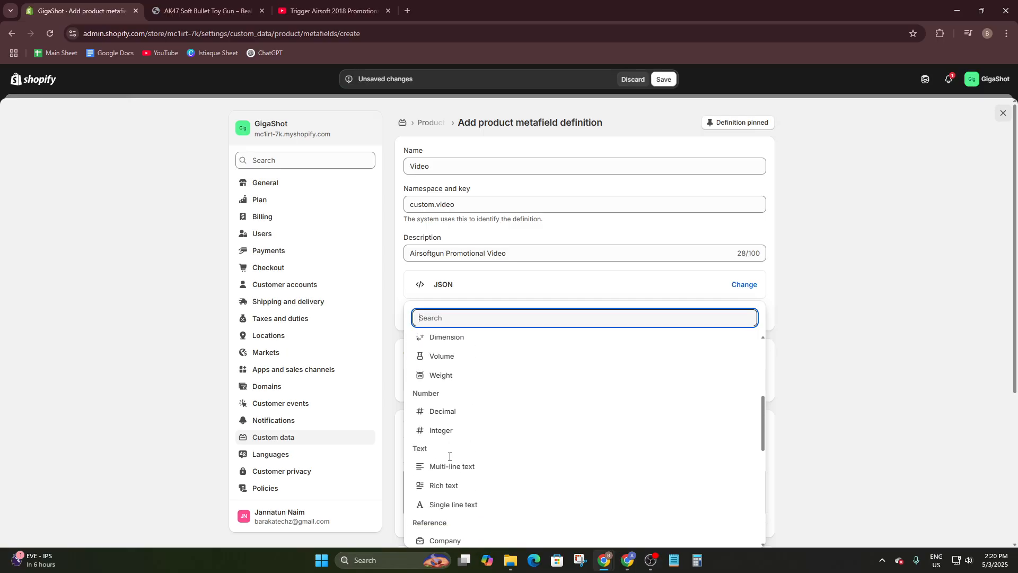
pyautogui.click(452, 467)
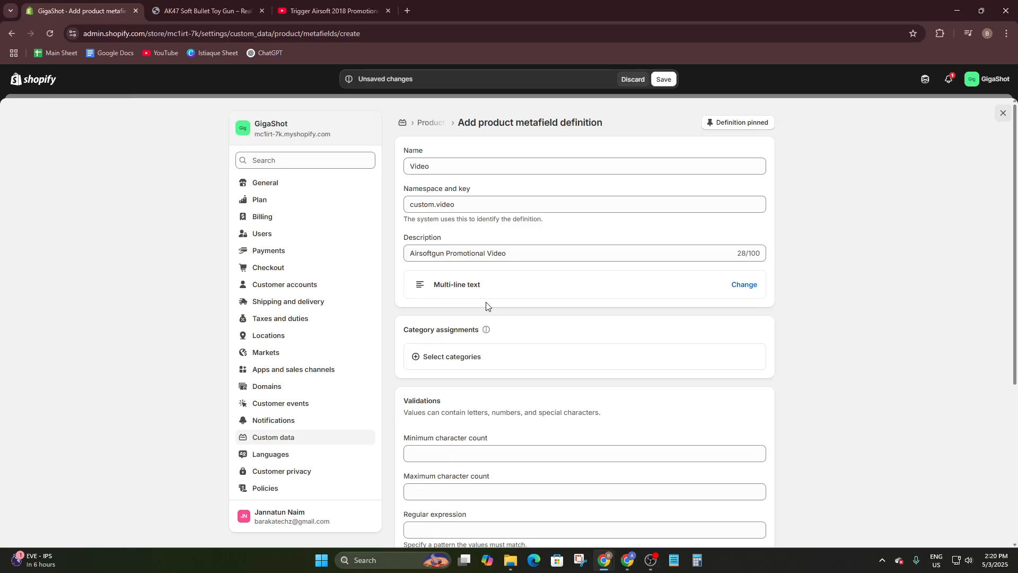
# - Assign the Business & Industrial and Toys & Games categories to the Video definition
pyautogui.moveTo(403, 328); pyautogui.dragTo(519, 323)
pyautogui.click(446, 380)
pyautogui.click(447, 362)
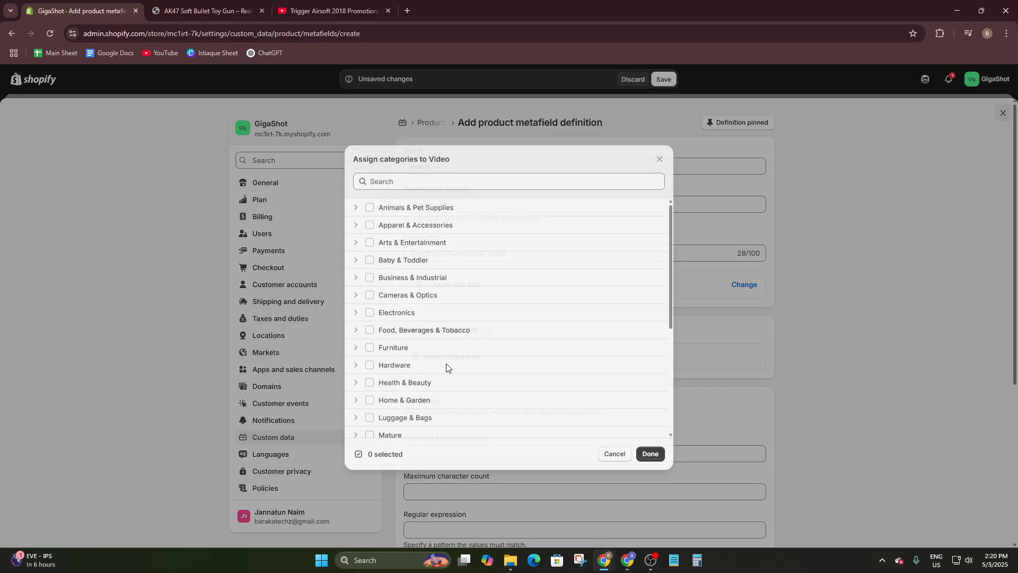
pyautogui.scroll(-2, 416, 255)
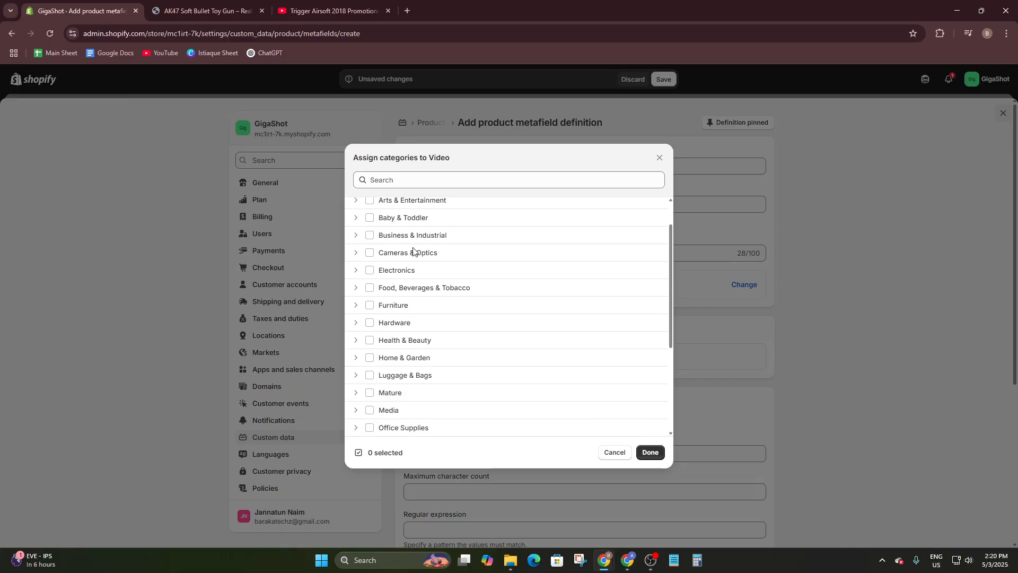
pyautogui.scroll(2, 417, 328)
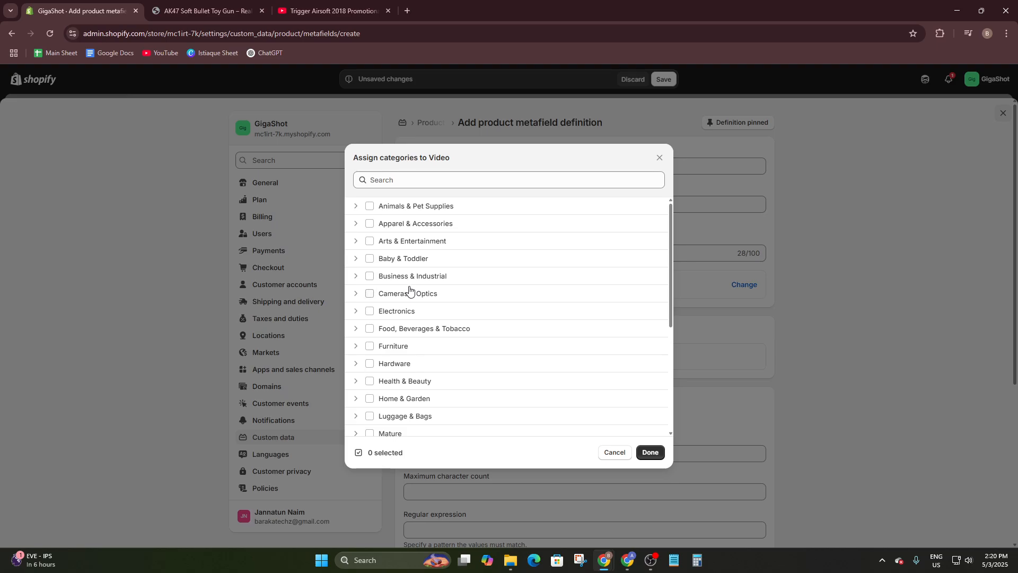
pyautogui.scroll(-4, 435, 279)
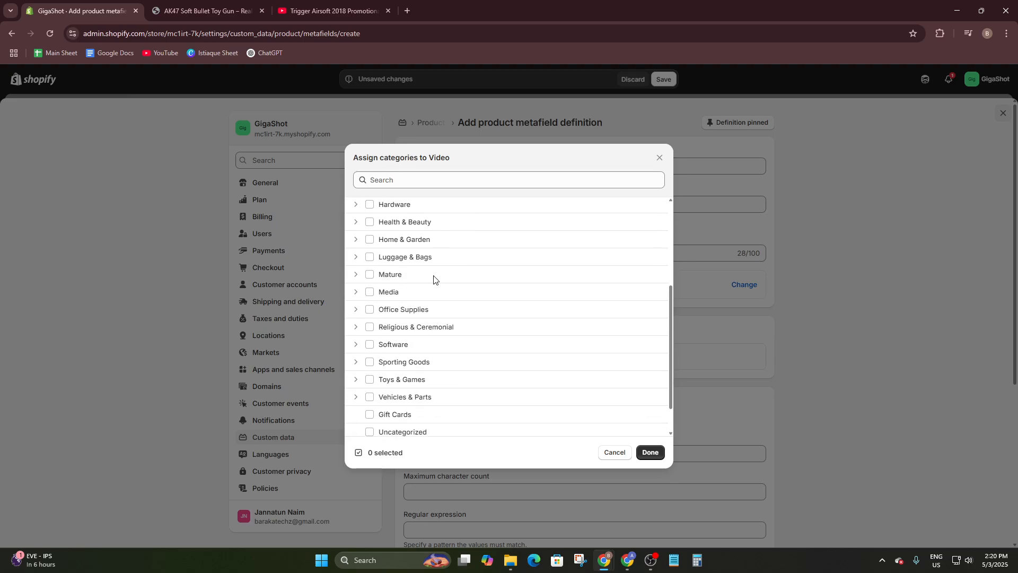
pyautogui.scroll(4, 434, 280)
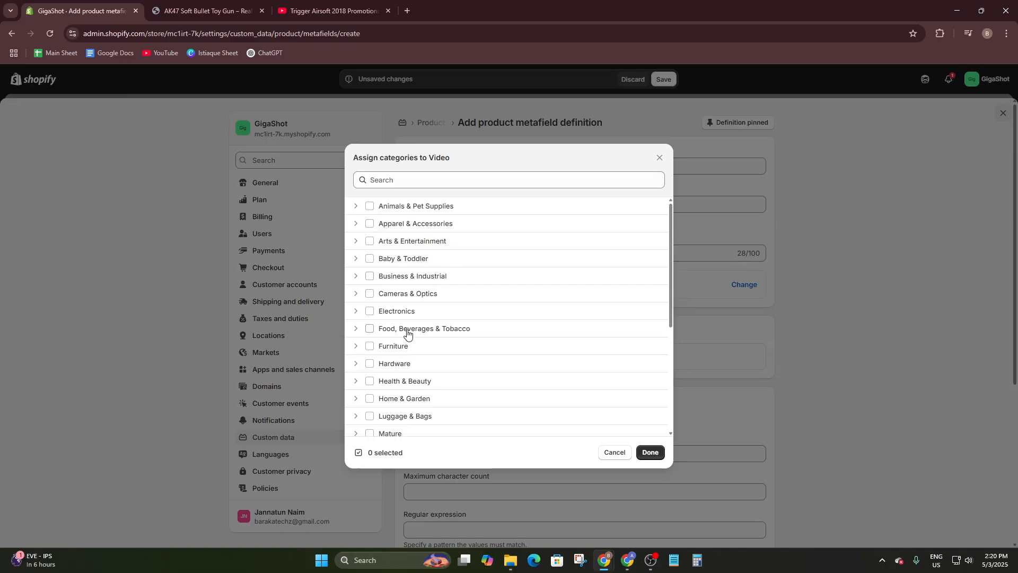
pyautogui.click(369, 276)
pyautogui.scroll(-1, 392, 299)
pyautogui.scroll(-1, 395, 298)
pyautogui.scroll(-3, 405, 347)
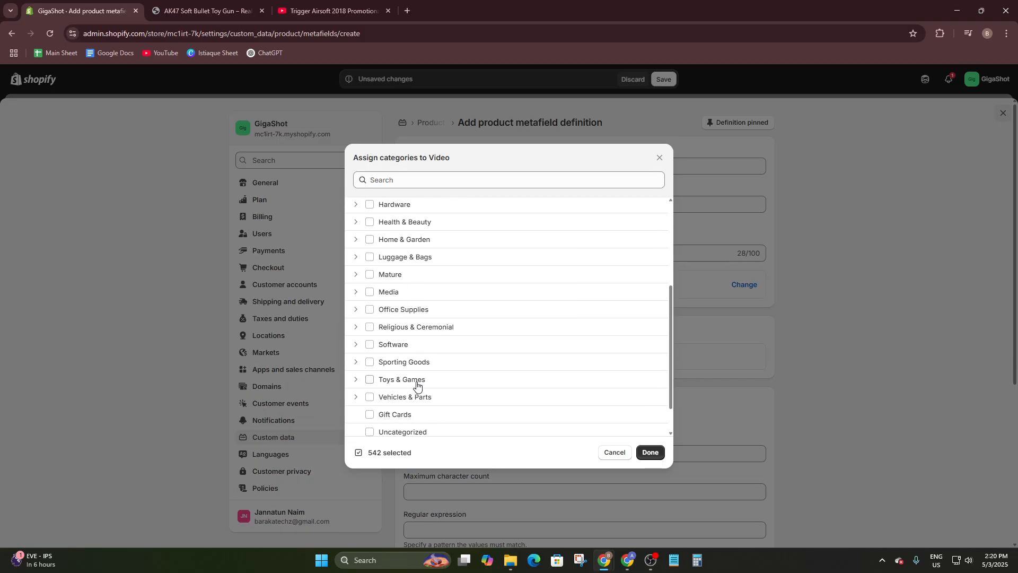
pyautogui.scroll(-1, 417, 385)
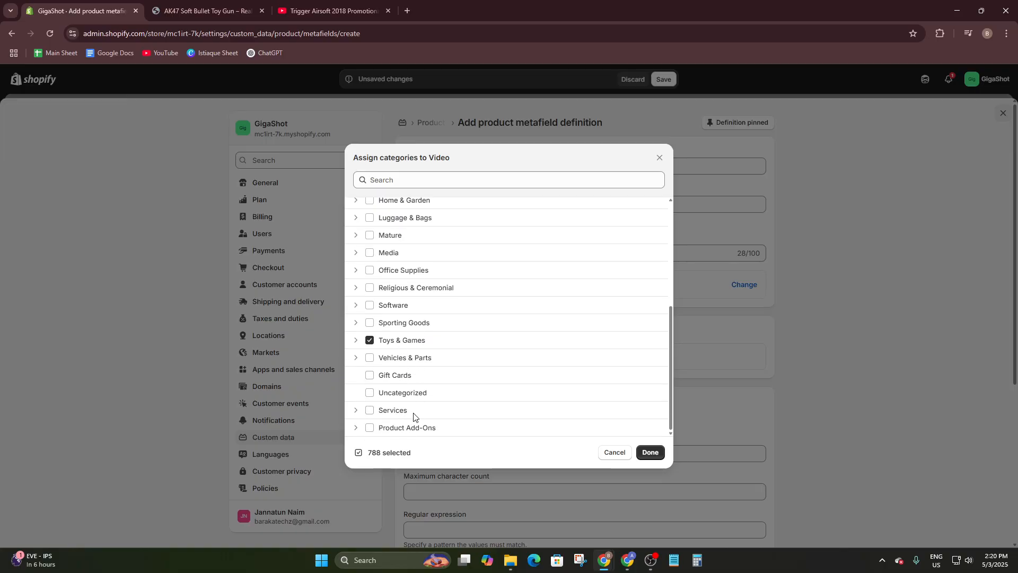
pyautogui.click(650, 451)
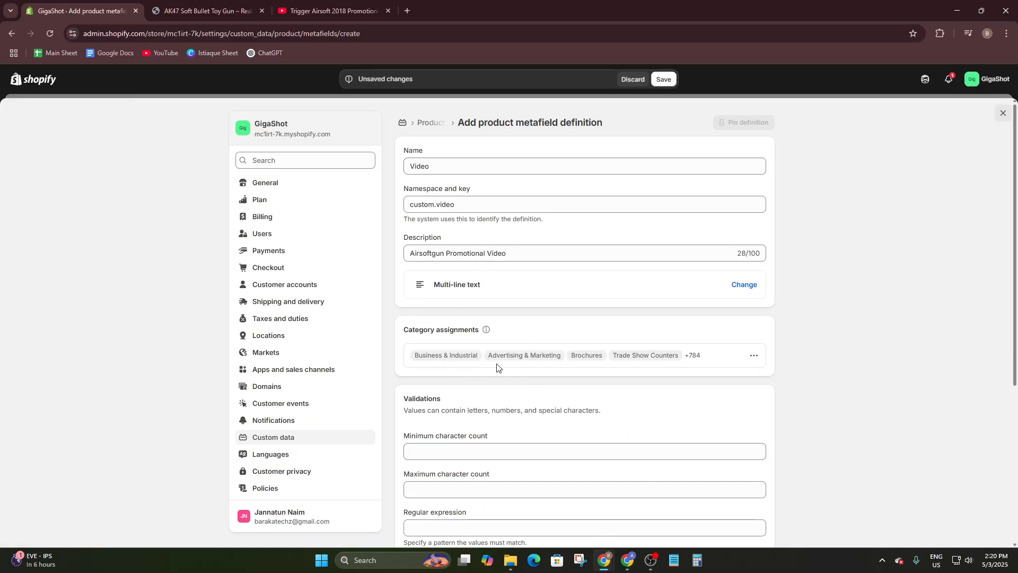
# - Save the Video metafield definition as a Multi-line text field
pyautogui.scroll(-5, 645, 374)
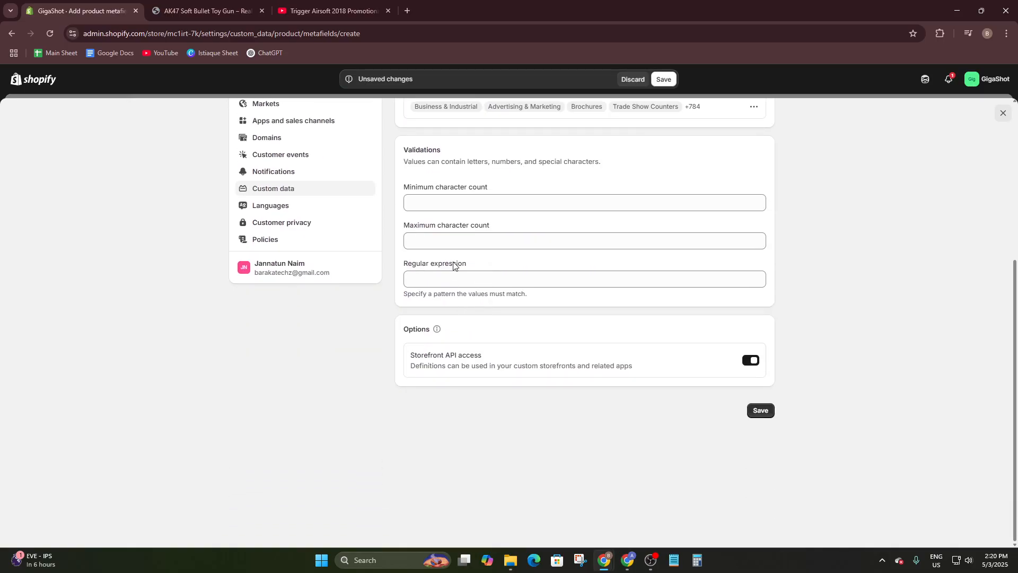
pyautogui.scroll(5, 403, 347)
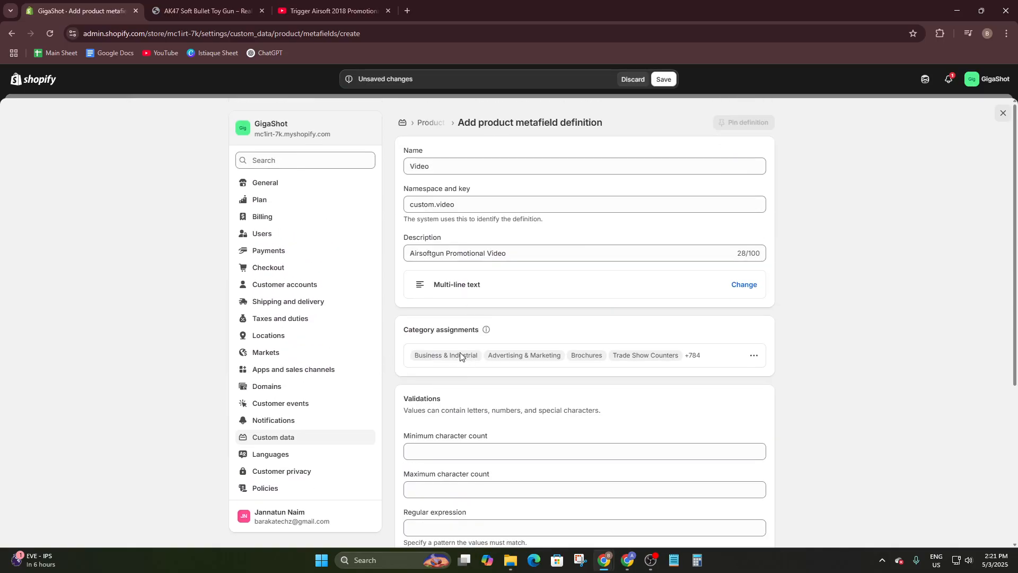
pyautogui.scroll(-2, 404, 420)
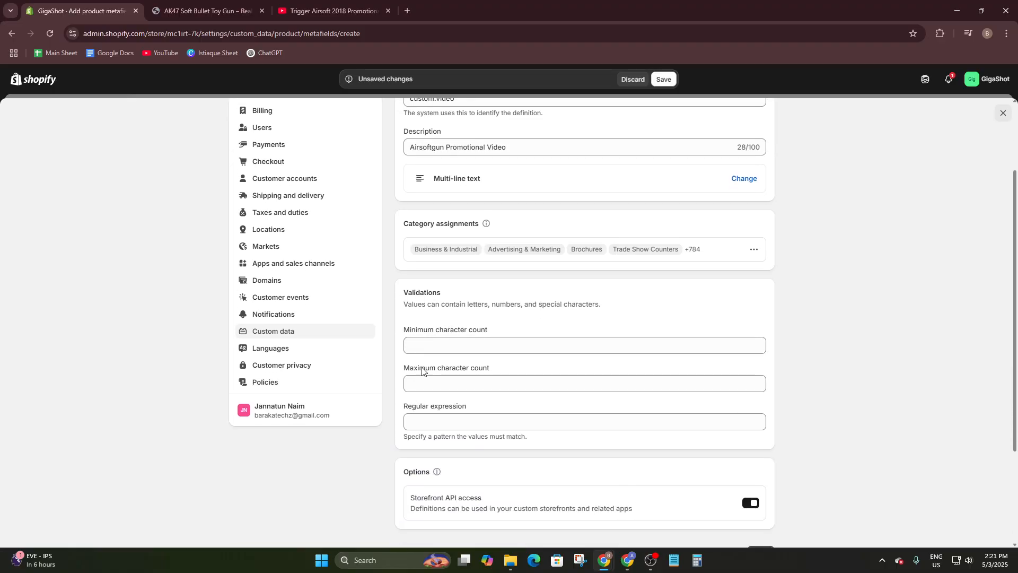
pyautogui.scroll(-3, 424, 445)
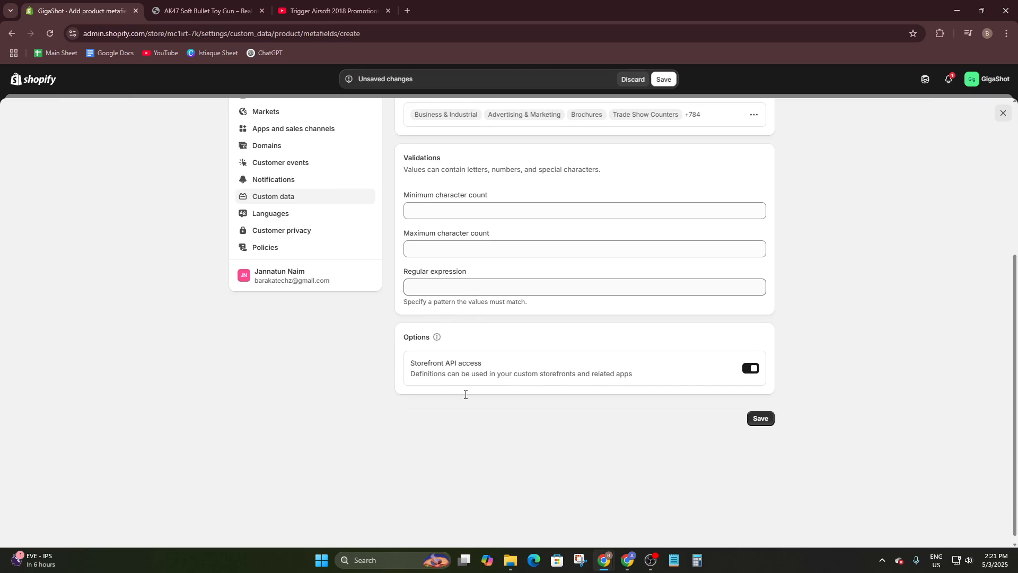
pyautogui.click(760, 418)
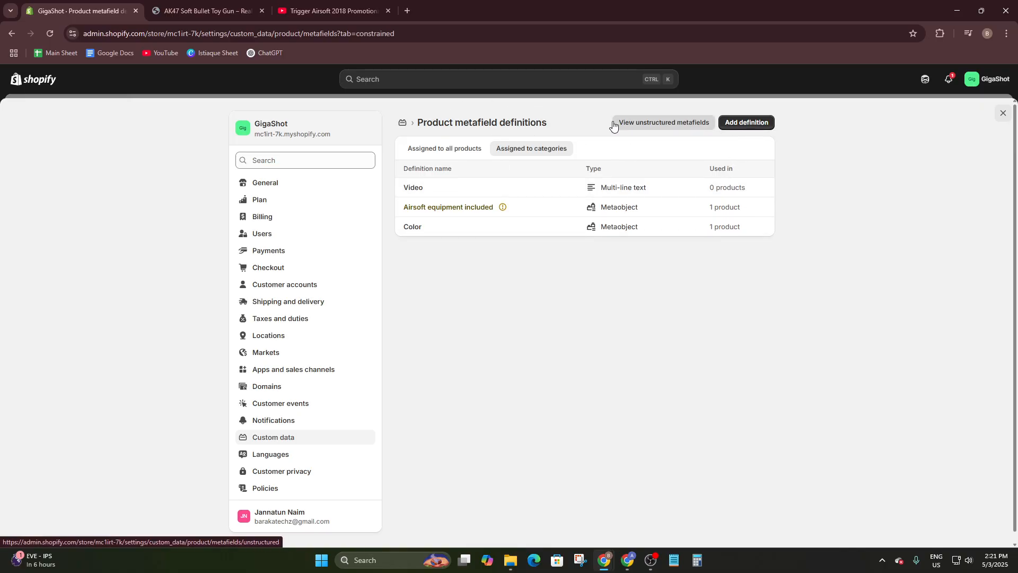
# - Briefly open a new metaobject definition from Custom data, then return to the admin Home page
pyautogui.click(403, 123)
pyautogui.scroll(-2, 371, 398)
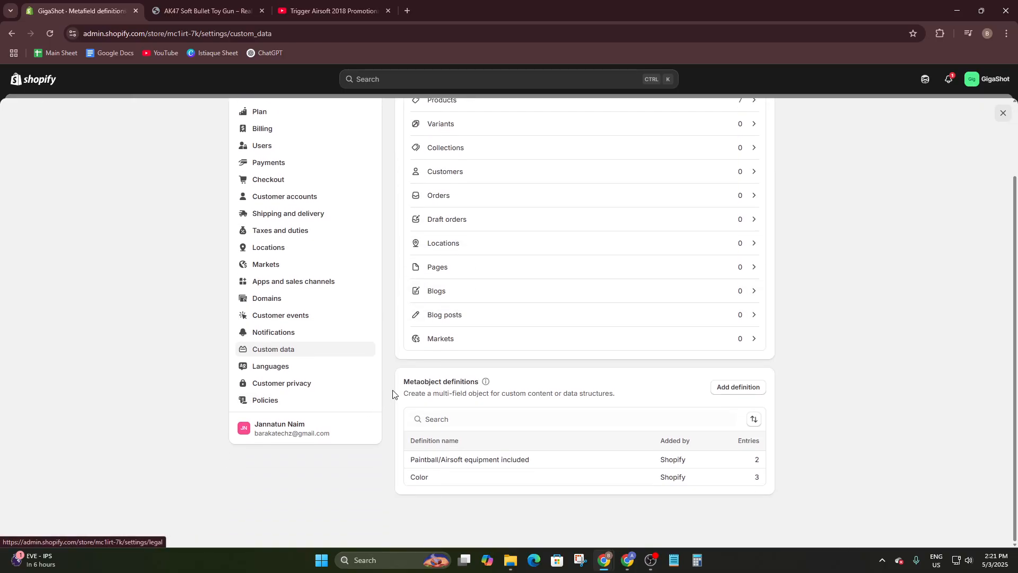
pyautogui.moveTo(400, 386); pyautogui.dragTo(492, 389)
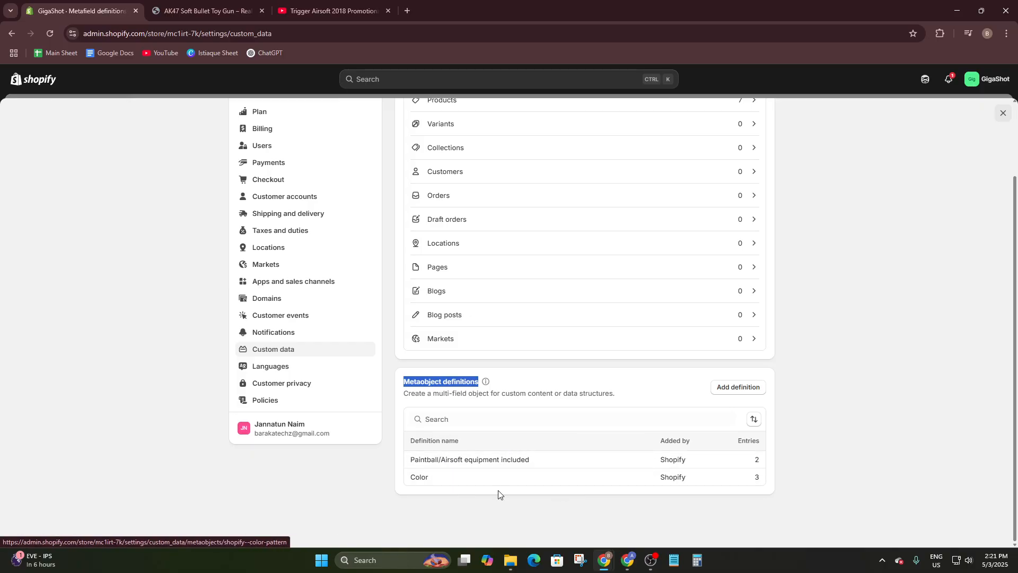
pyautogui.scroll(2, 215, 290)
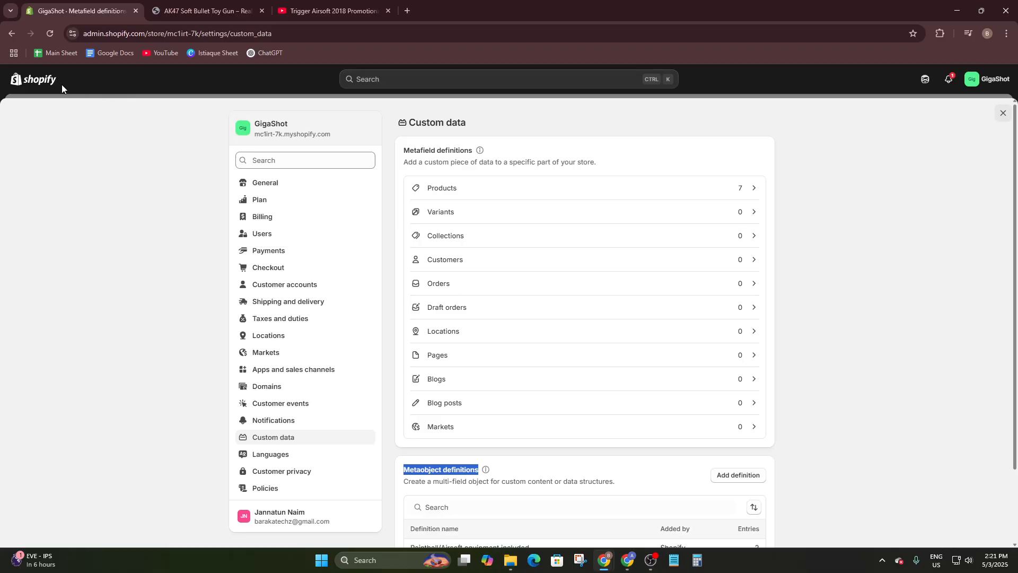
pyautogui.scroll(-2, 590, 438)
pyautogui.click(736, 390)
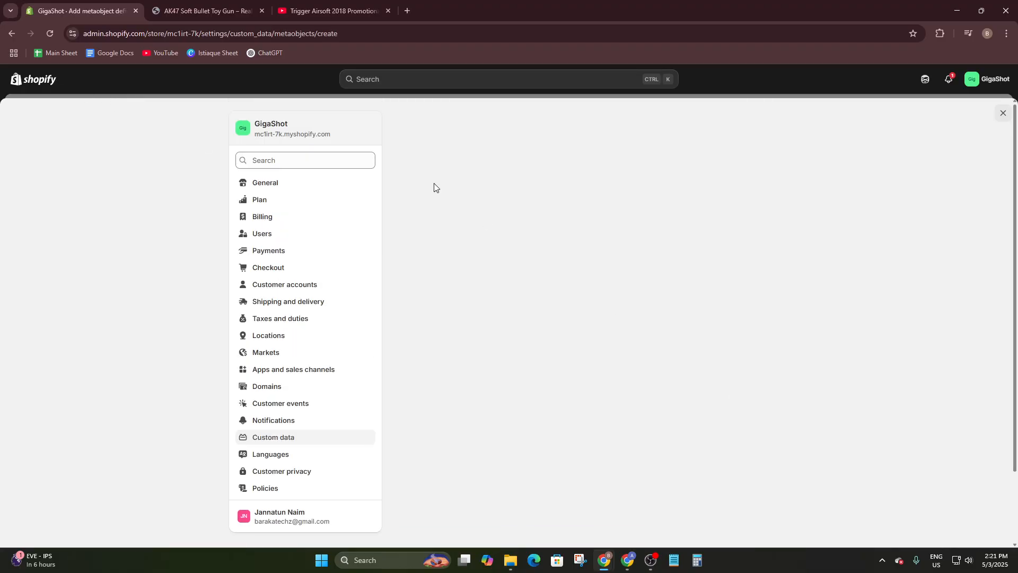
pyautogui.scroll(-2, 484, 253)
pyautogui.scroll(2, 484, 252)
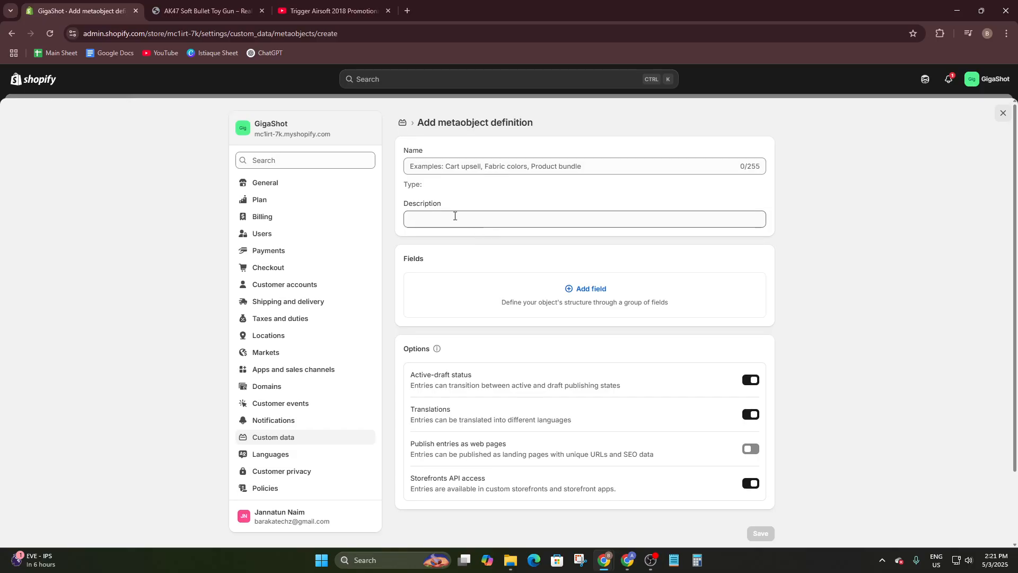
pyautogui.click(405, 123)
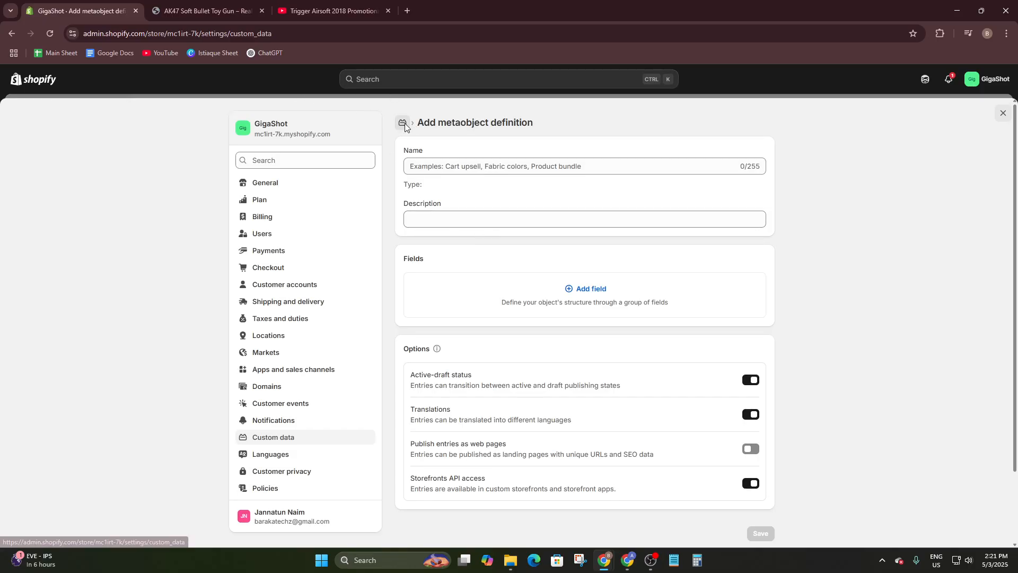
pyautogui.click(53, 86)
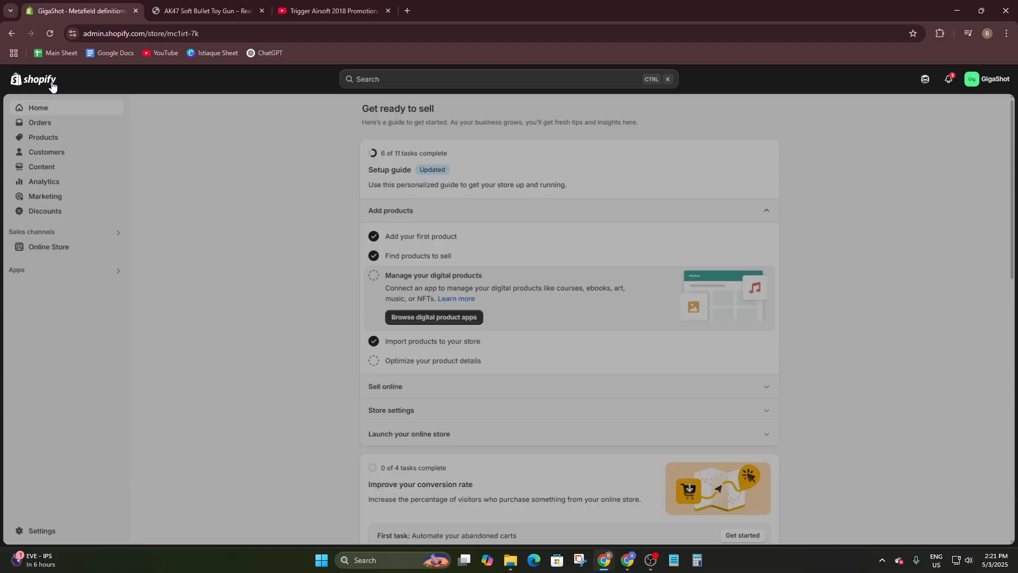
# - Open the Electric Bursting Victor Dagger product from the Products list
pyautogui.click(40, 137)
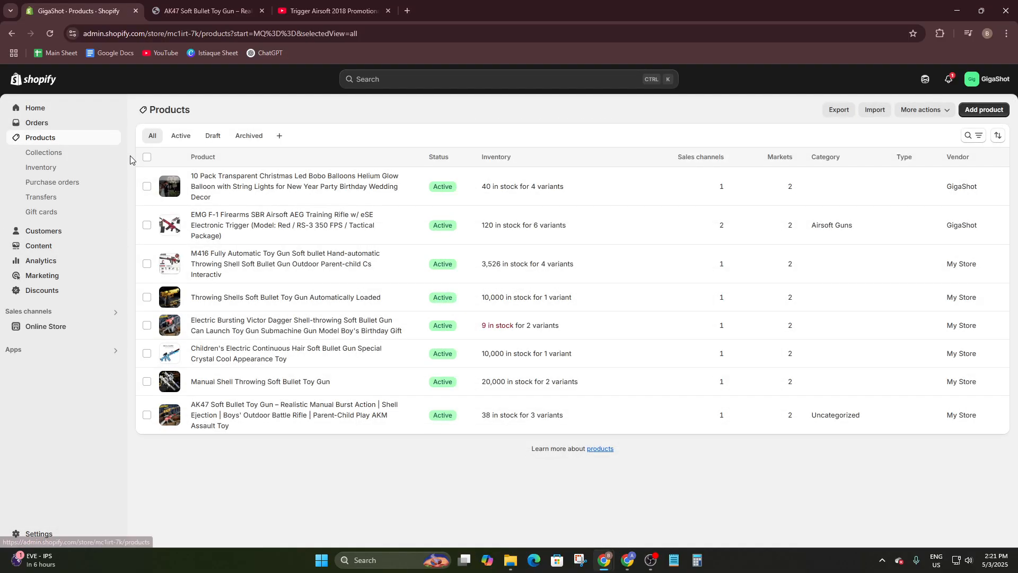
pyautogui.click(226, 323)
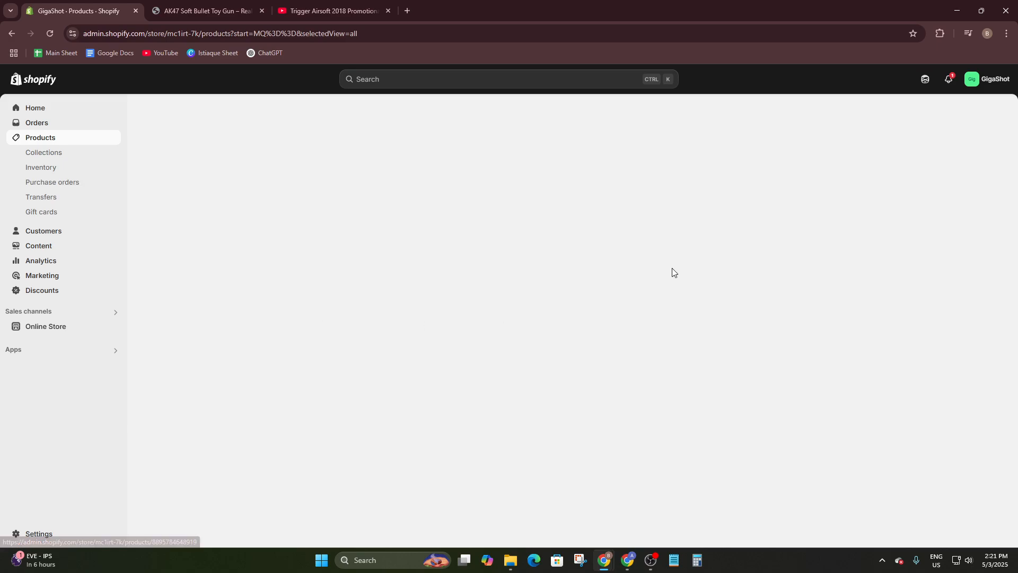
pyautogui.scroll(-6, 488, 265)
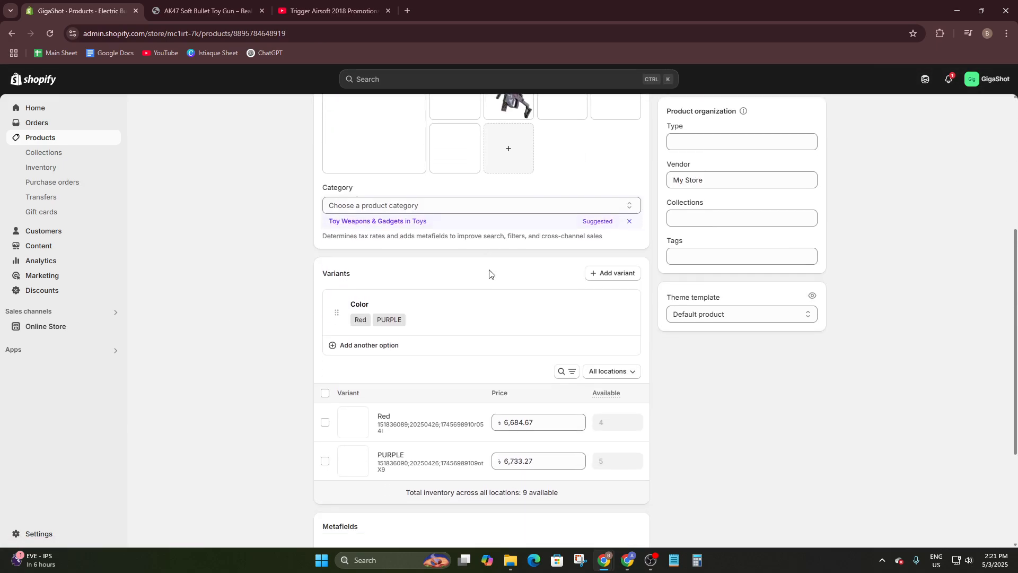
pyautogui.scroll(-3, 418, 318)
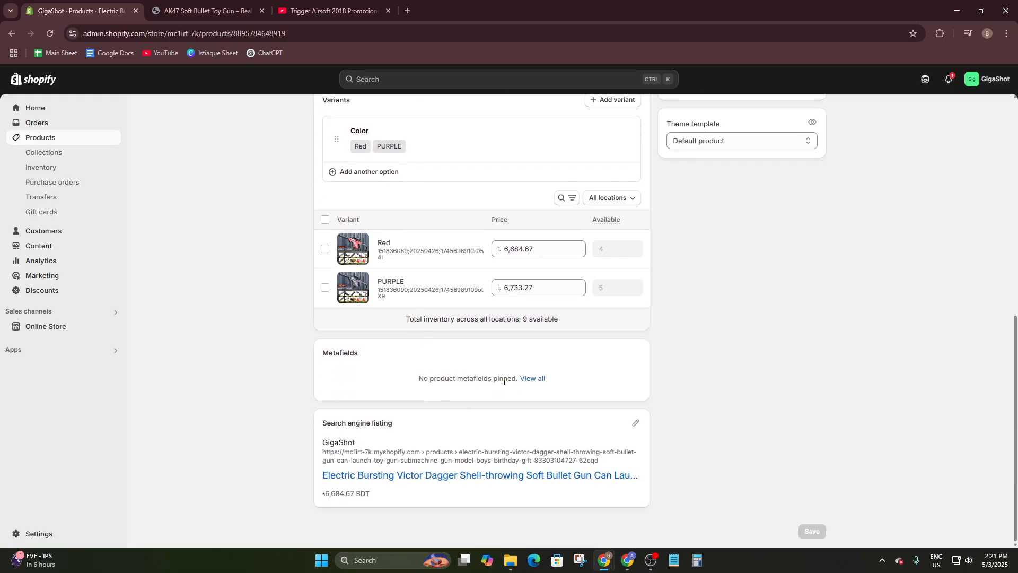
# - View its metafields under the Product, Category and All tabs, then edit Complementary products
pyautogui.click(537, 380)
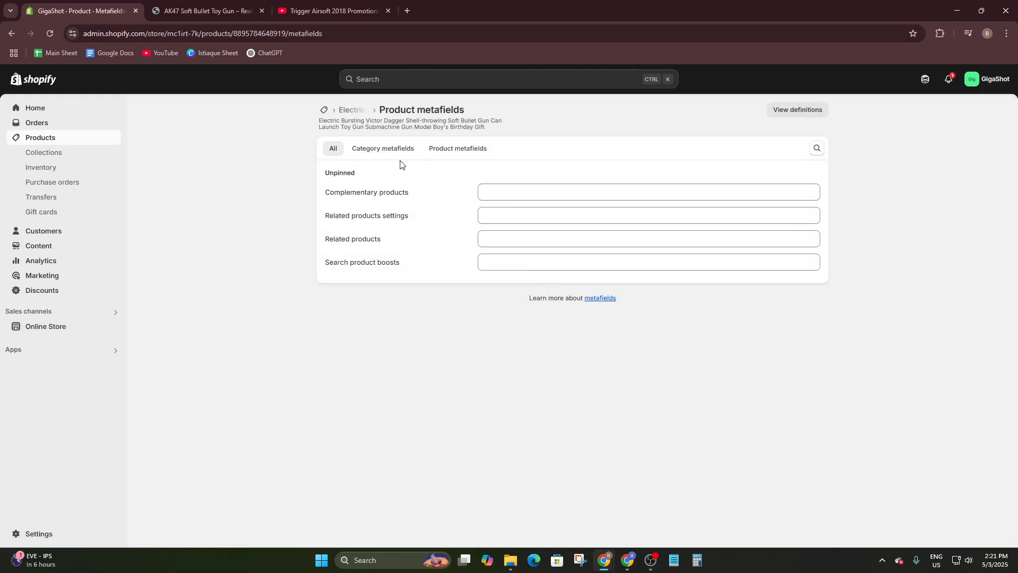
pyautogui.click(437, 155)
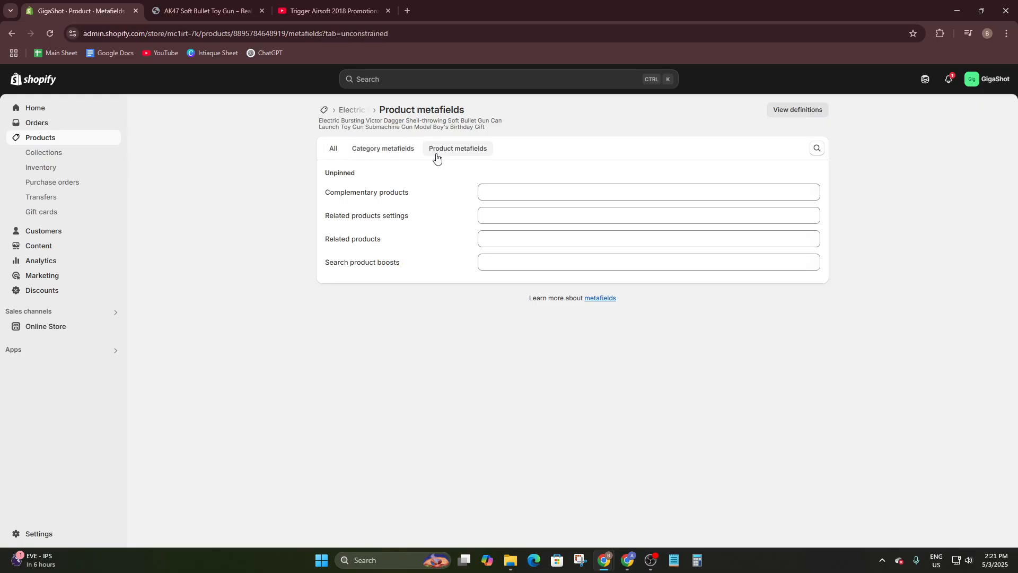
pyautogui.click(389, 155)
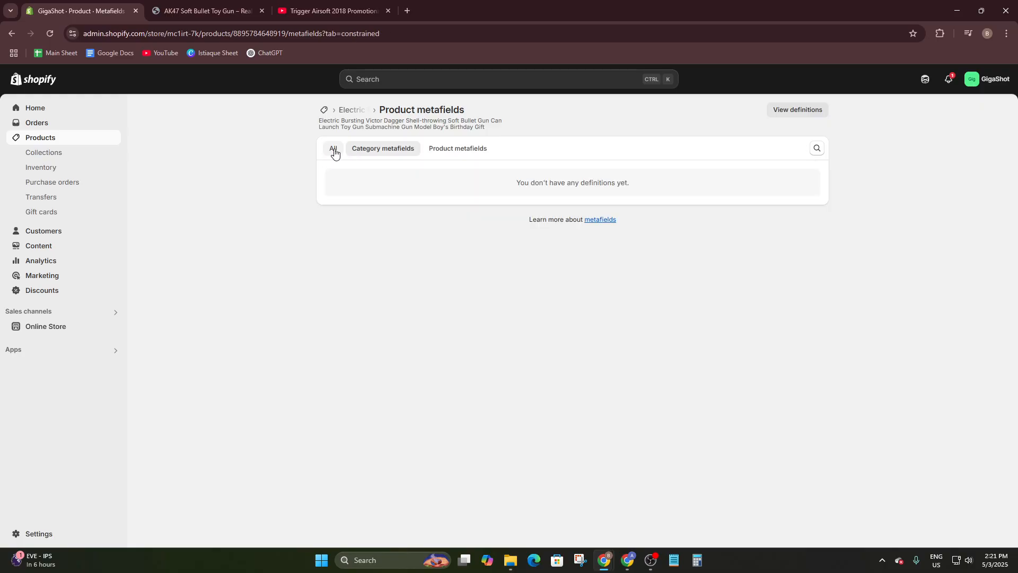
pyautogui.click(337, 154)
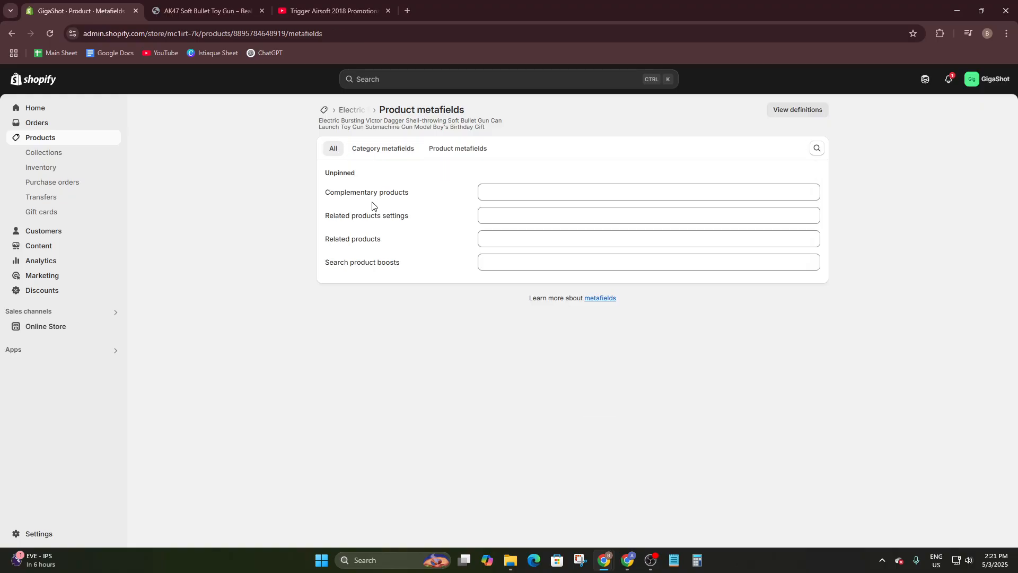
pyautogui.click(542, 195)
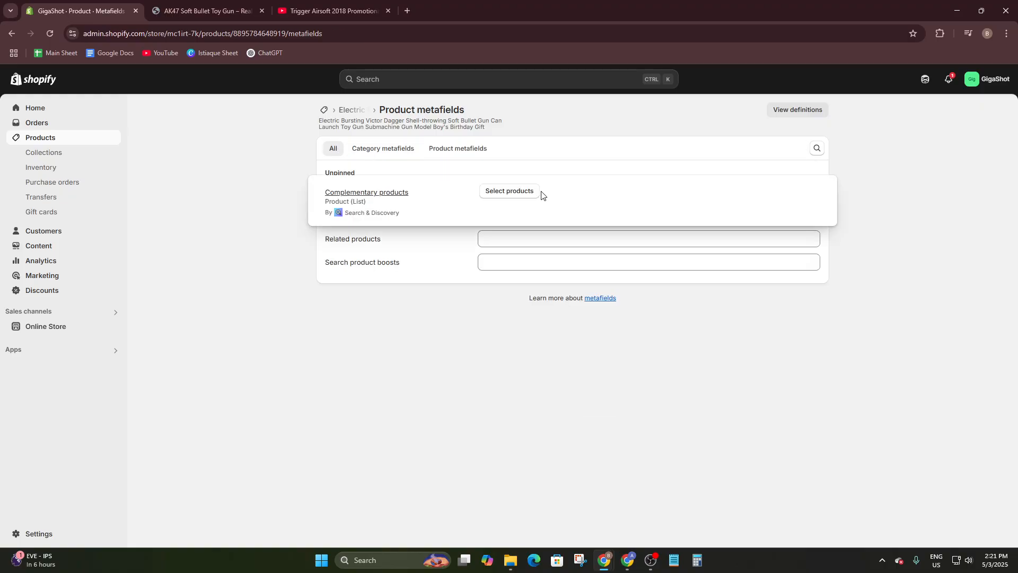
# - Link seven toy and airsoft guns, from AK47 to Throwing Shells, as complementary products
pyautogui.click(496, 195)
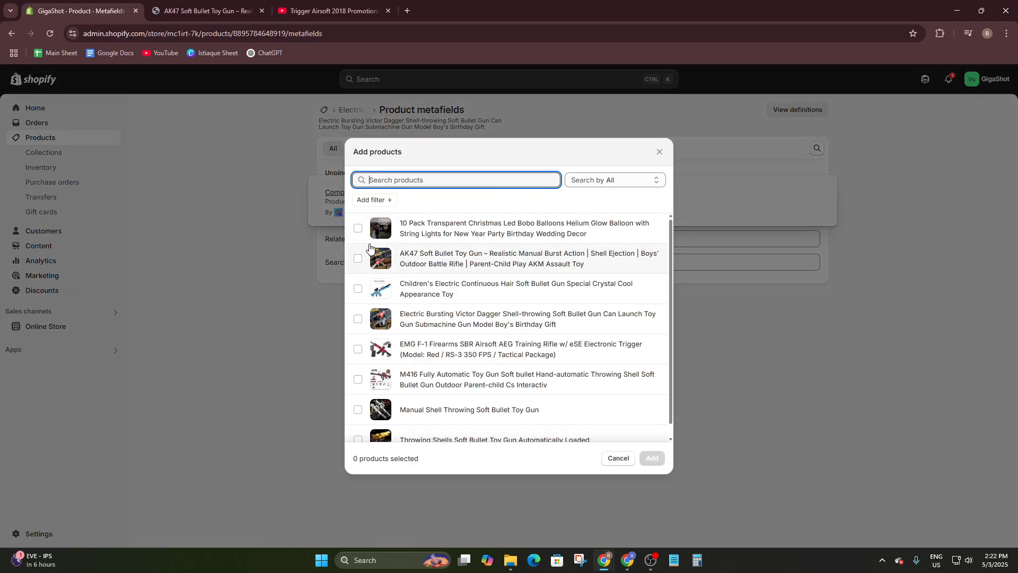
pyautogui.click(358, 258)
pyautogui.tripleClick(357, 289)
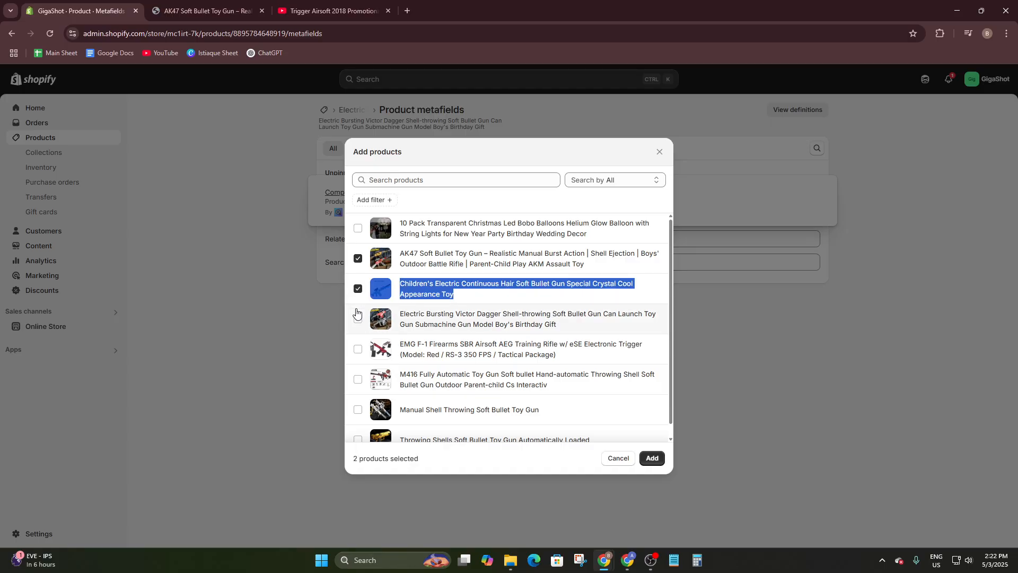
pyautogui.click(358, 318)
pyautogui.click(358, 349)
pyautogui.click(358, 379)
pyautogui.click(357, 410)
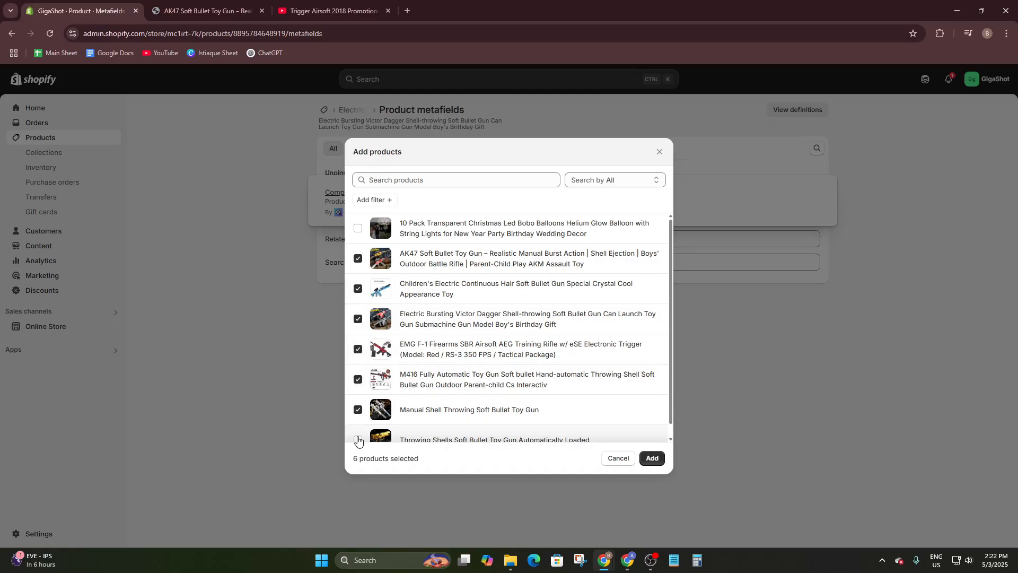
pyautogui.click(358, 440)
pyautogui.click(652, 457)
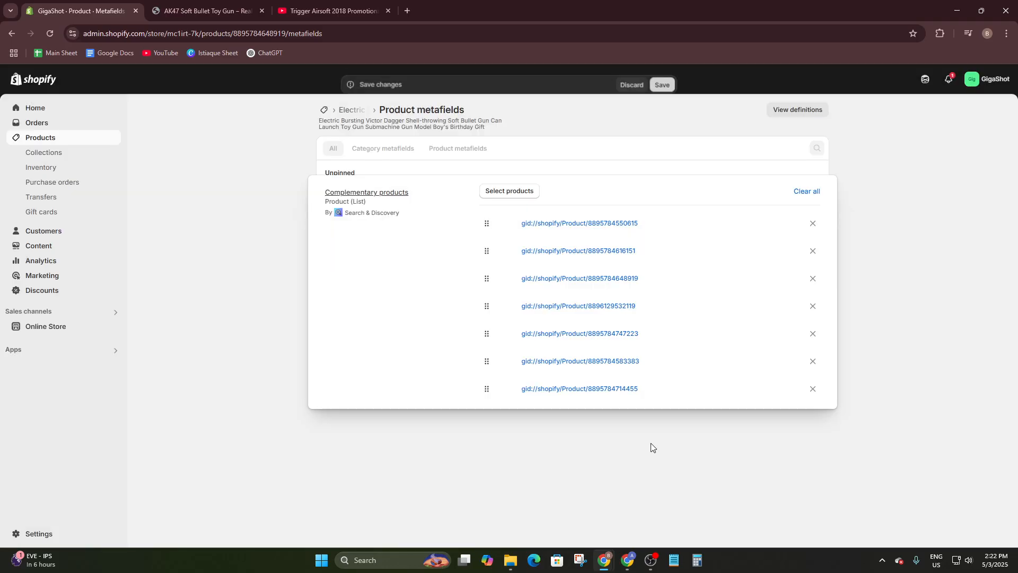
pyautogui.click(930, 208)
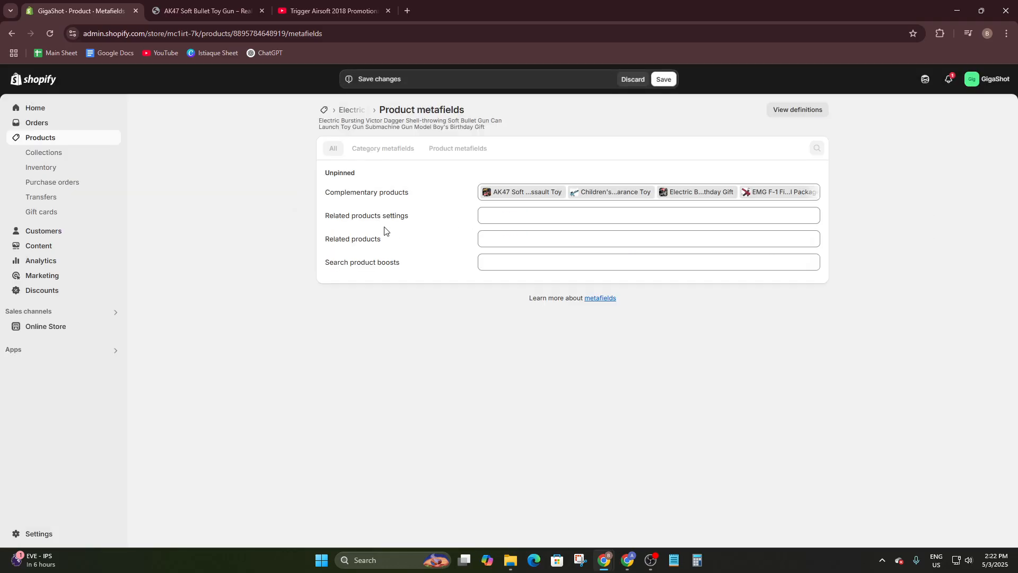
# - Set the Related products settings metafield to 'ahead'
pyautogui.click(496, 219)
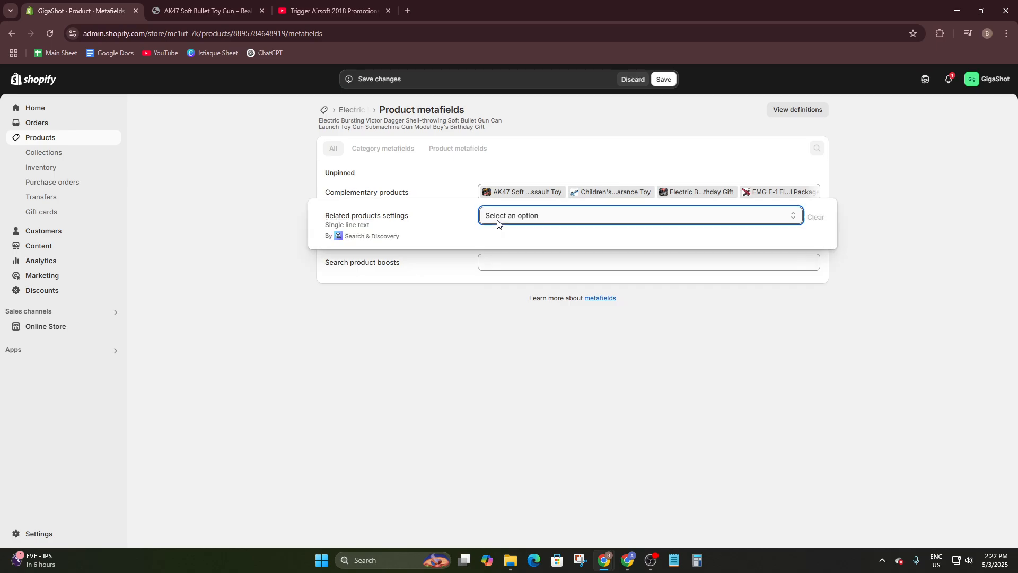
pyautogui.click(503, 217)
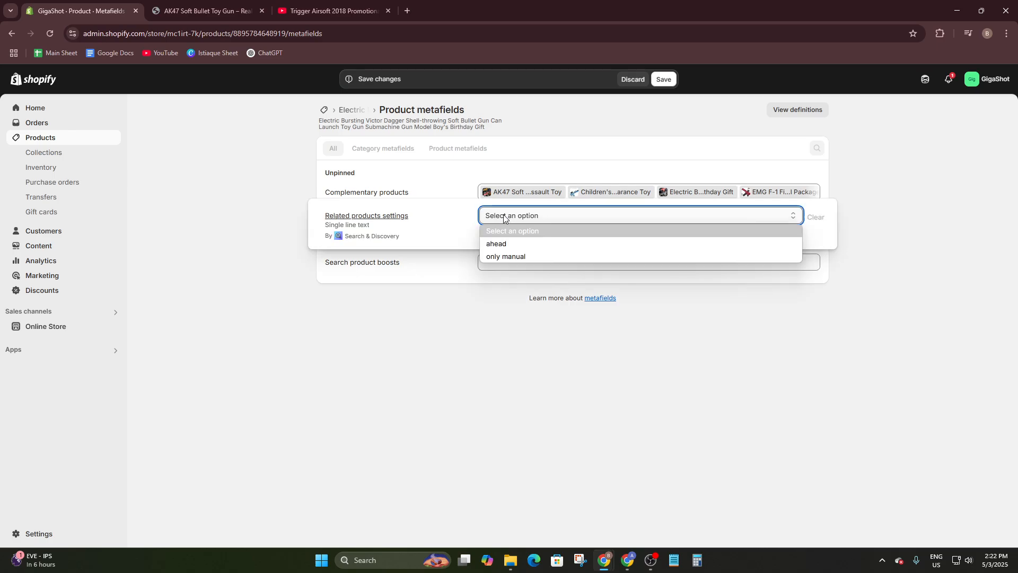
pyautogui.click(504, 244)
pyautogui.click(374, 321)
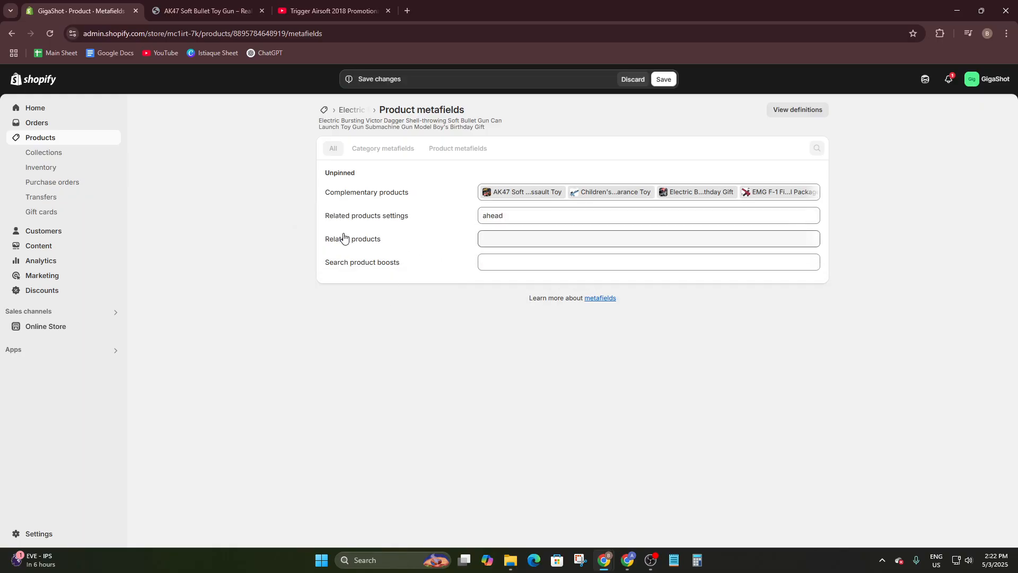
# - Leave Related products unchanged, stay on the page, and save the metafield changes
pyautogui.click(494, 239)
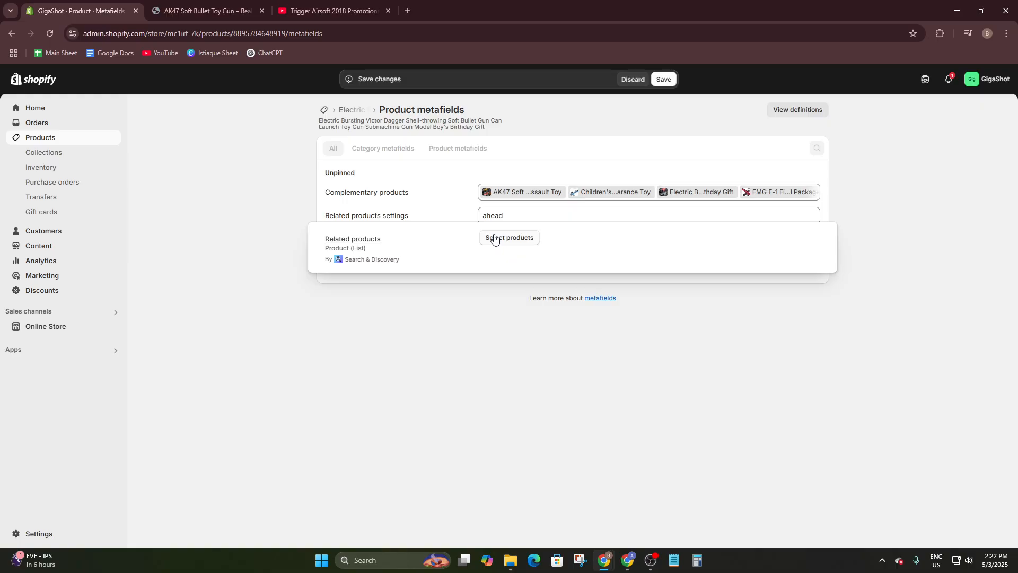
pyautogui.click(490, 291)
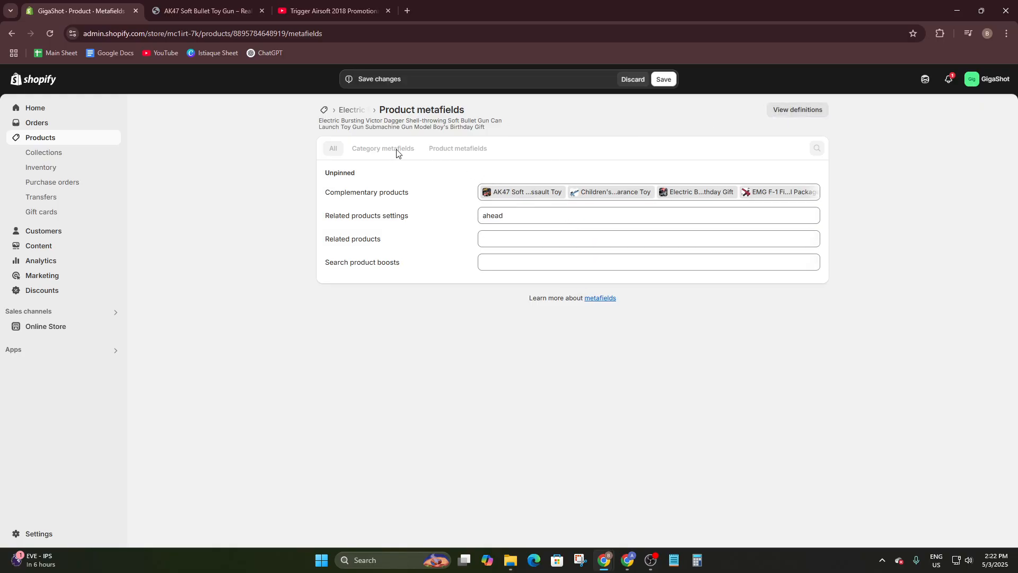
pyautogui.click(806, 111)
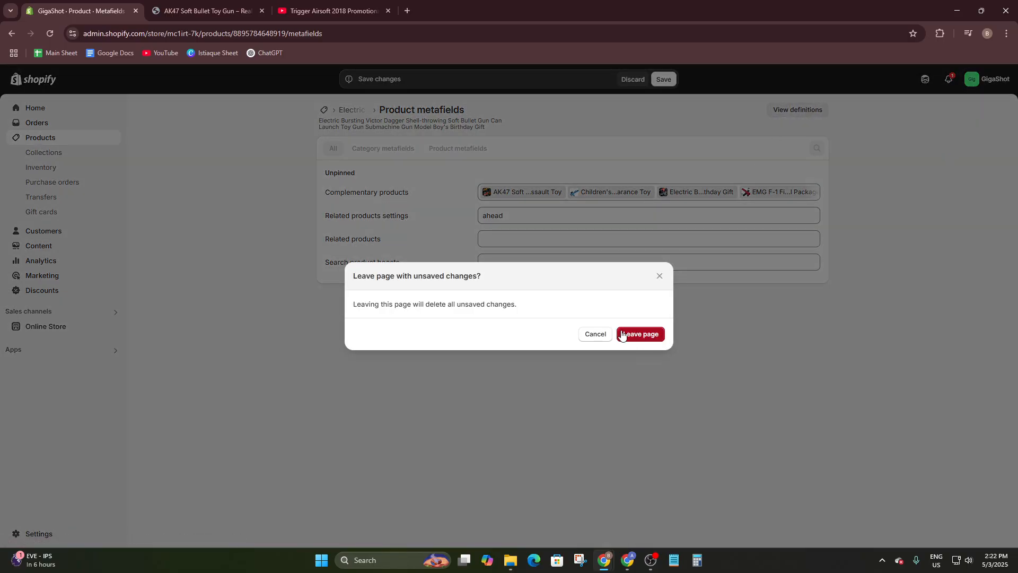
pyautogui.click(595, 335)
pyautogui.click(665, 79)
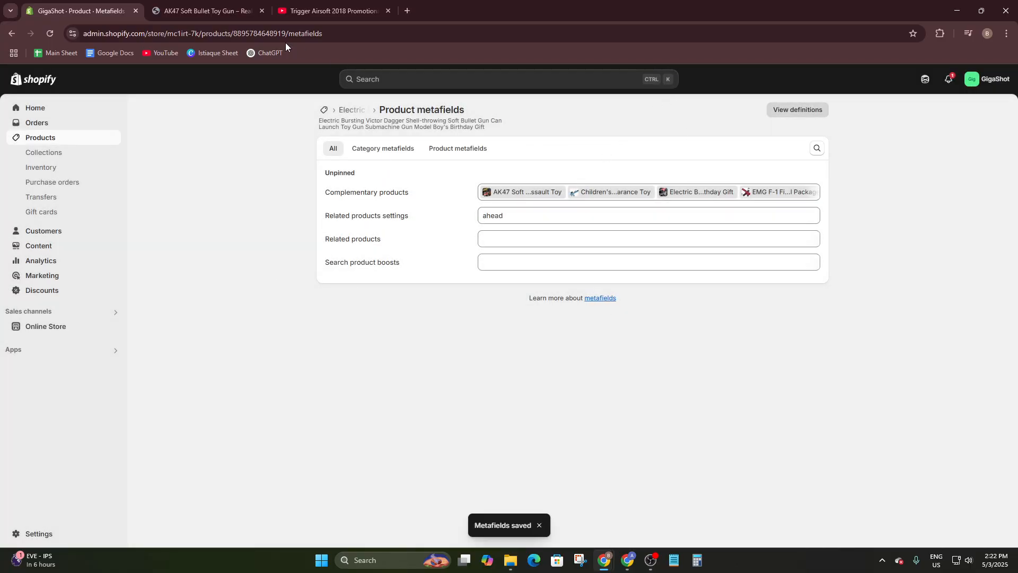
# - Open the EMG F-1 airsoft product from the Products list and scroll through its details
pyautogui.click(38, 150)
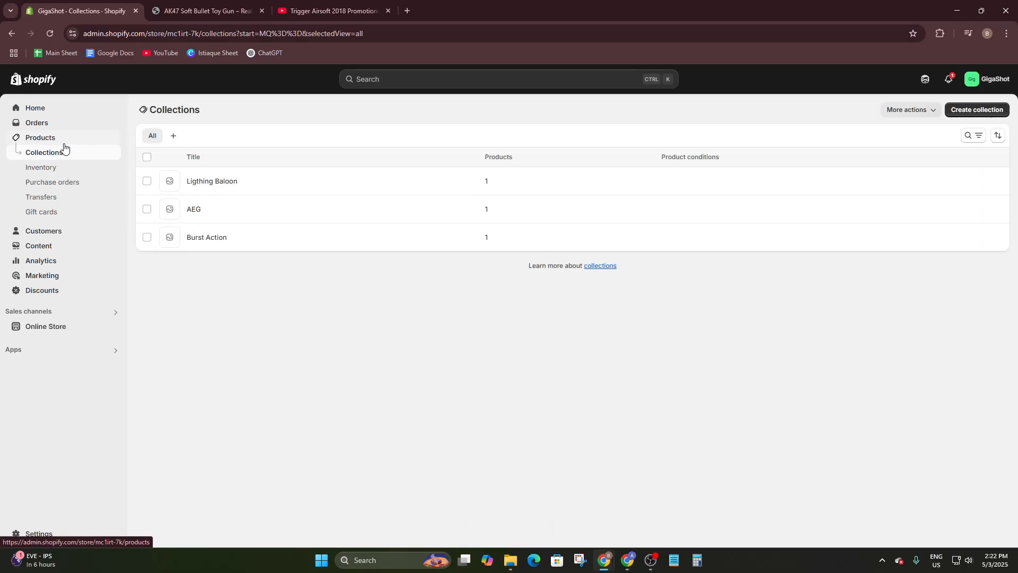
pyautogui.click(71, 139)
pyautogui.click(222, 222)
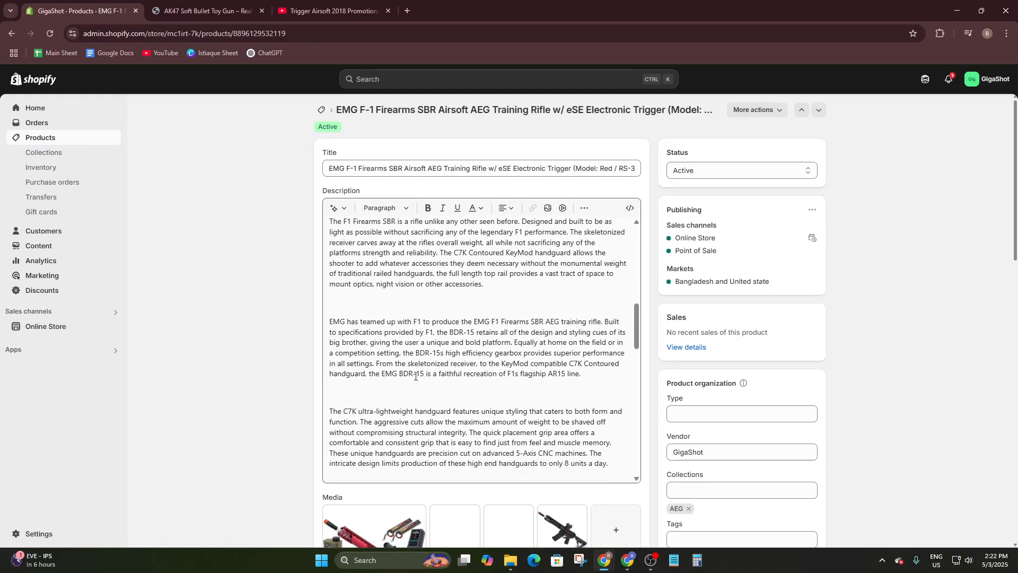
pyautogui.scroll(-15, 319, 464)
pyautogui.scroll(2, 326, 458)
pyautogui.scroll(-3, 334, 452)
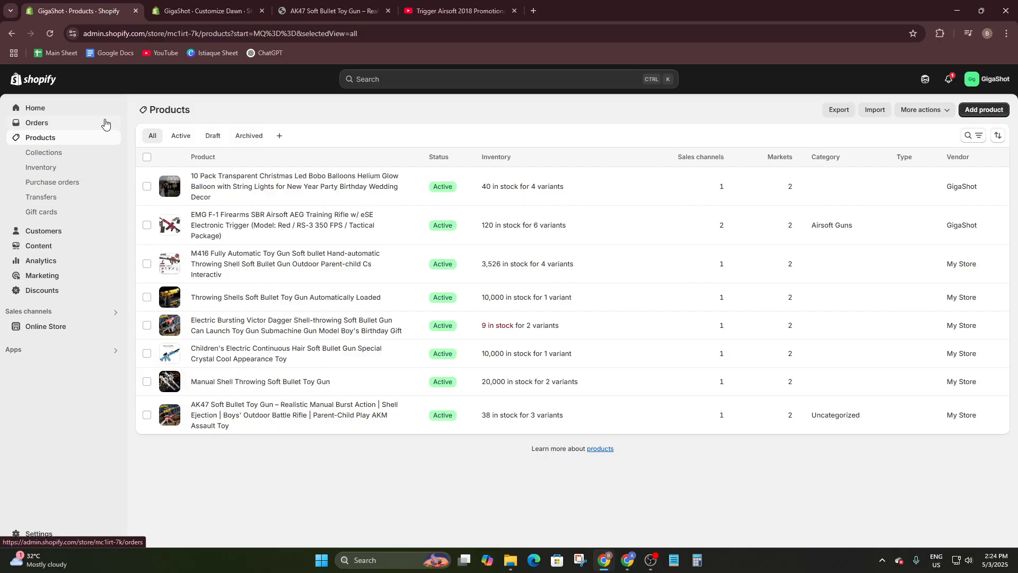
# - Start another product metafield definition from Settings > Custom data > Products
pyautogui.click(30, 109)
pyautogui.click(31, 535)
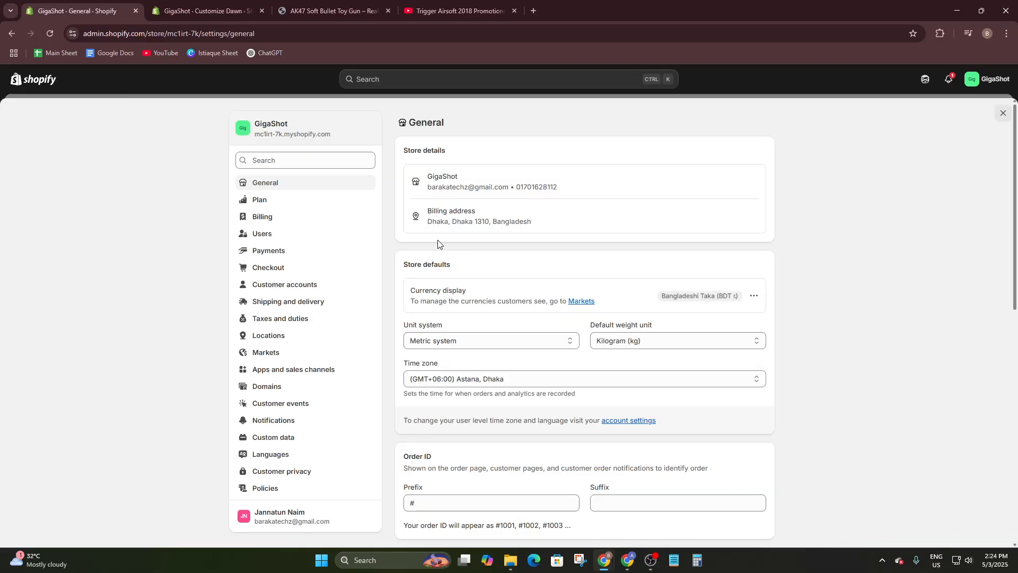
pyautogui.click(259, 437)
pyautogui.click(491, 186)
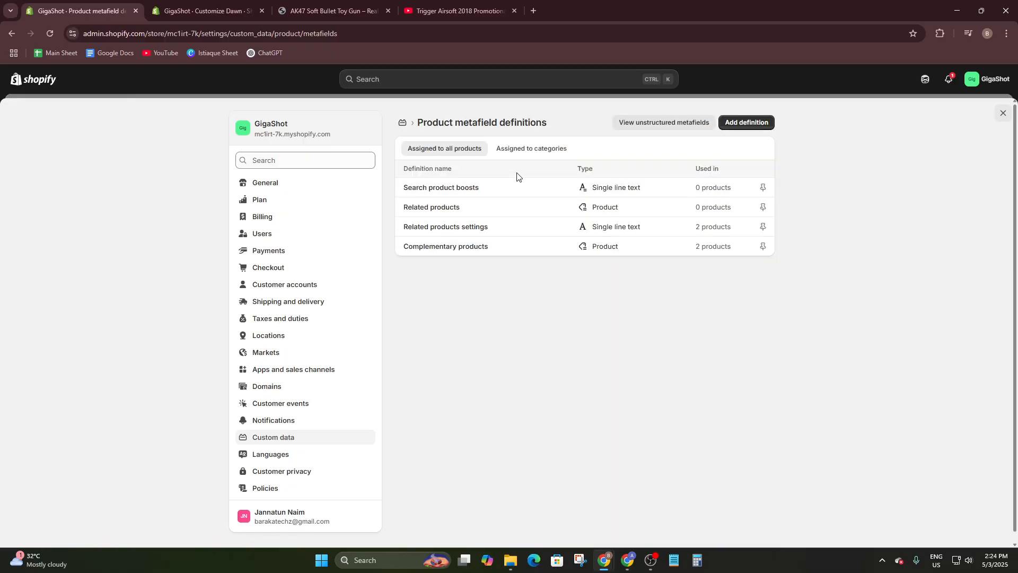
pyautogui.click(747, 121)
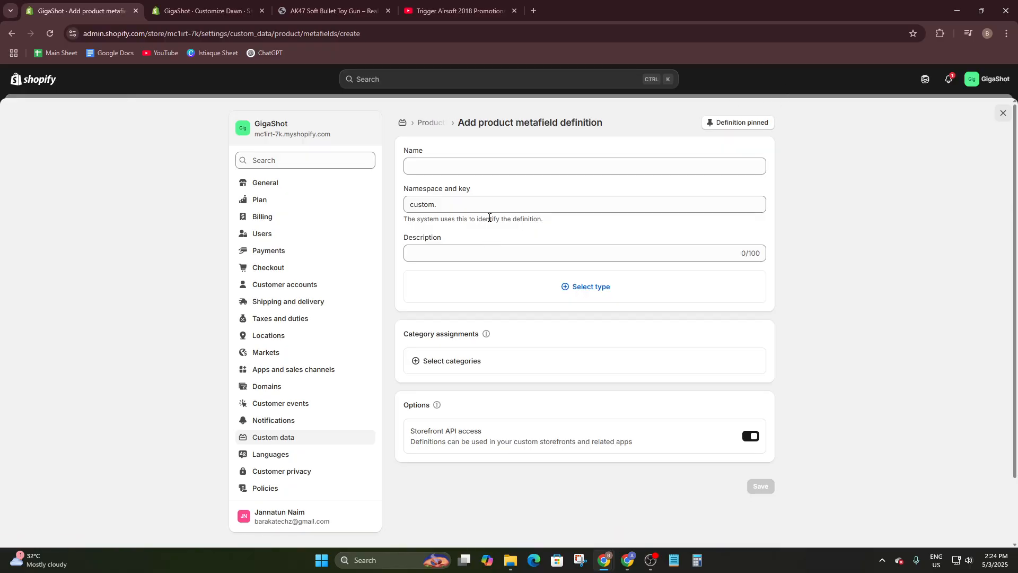
# - Name the definition 'video' and change its key to custom.video2
pyautogui.click(445, 170)
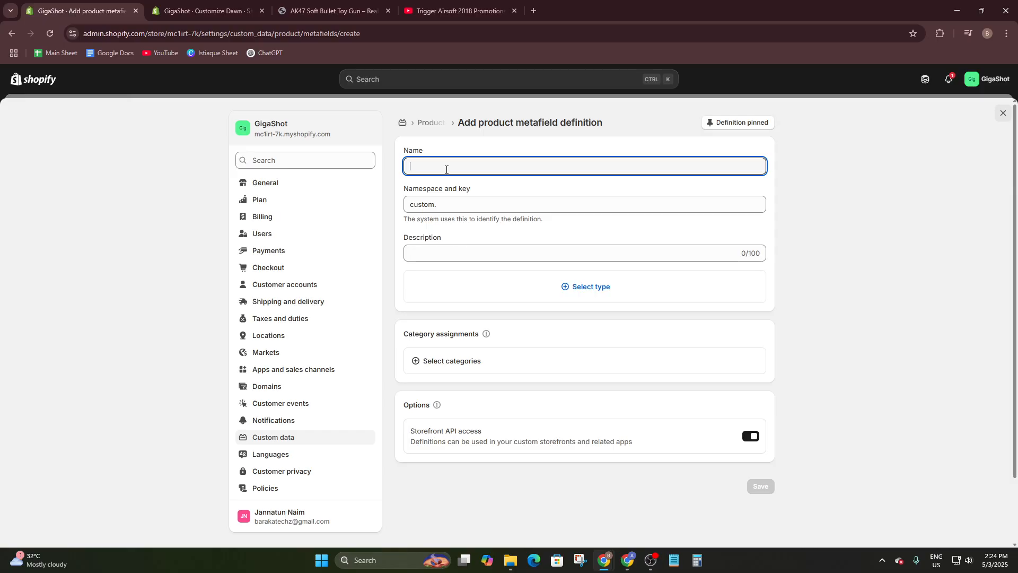
pyautogui.write('video')
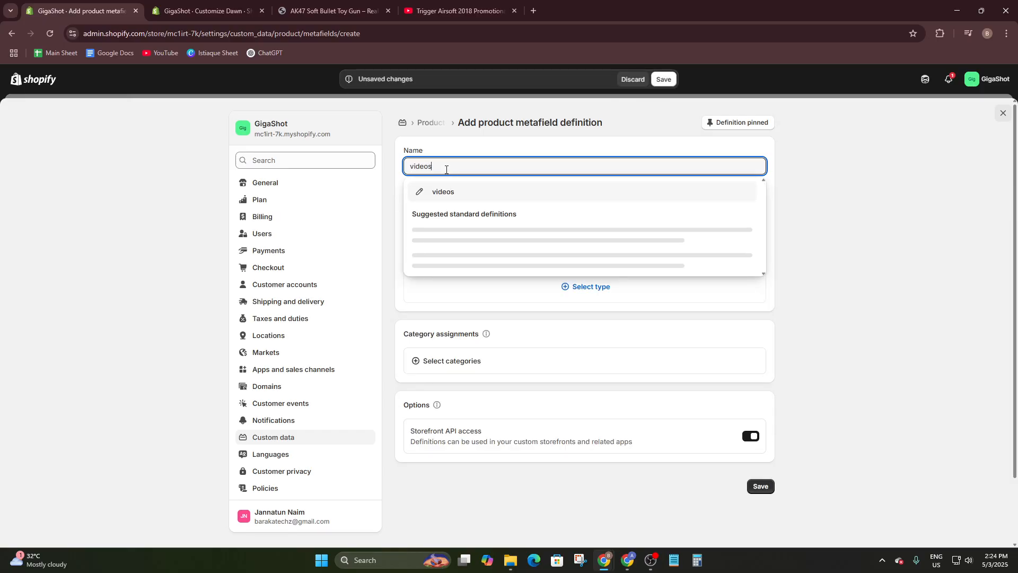
pyautogui.press('Return')
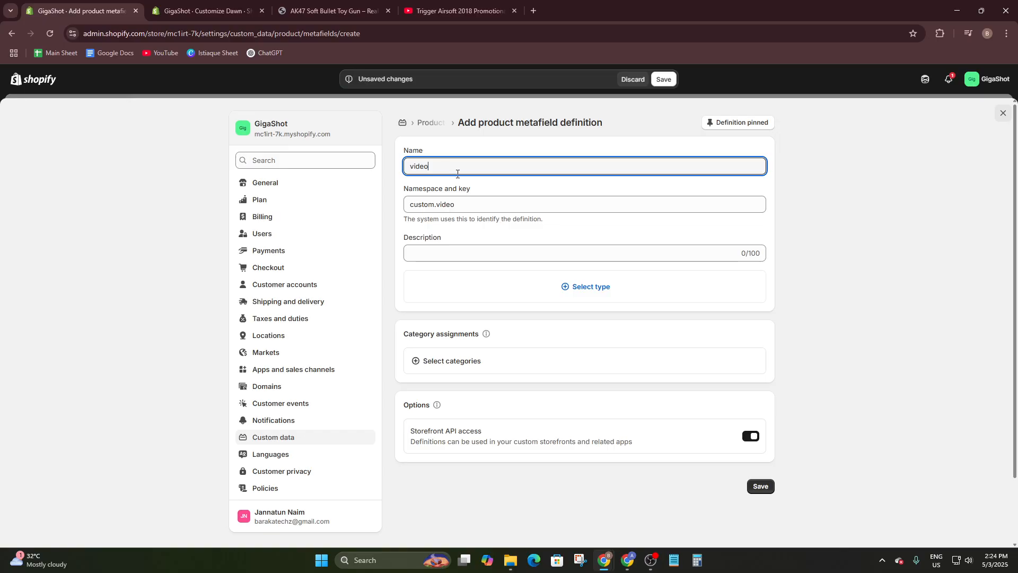
pyautogui.click(463, 205)
pyautogui.write('2')
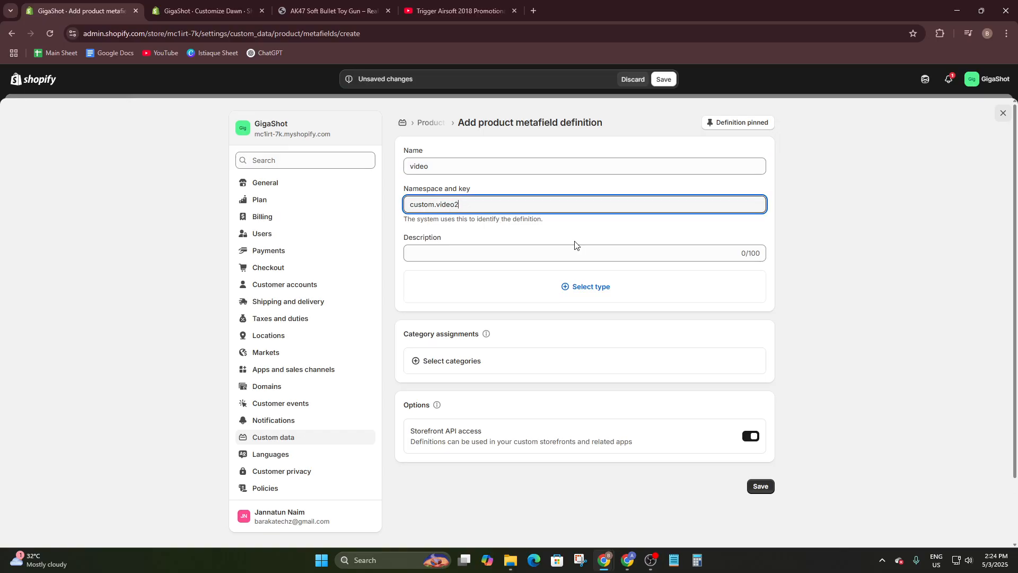
pyautogui.click(524, 252)
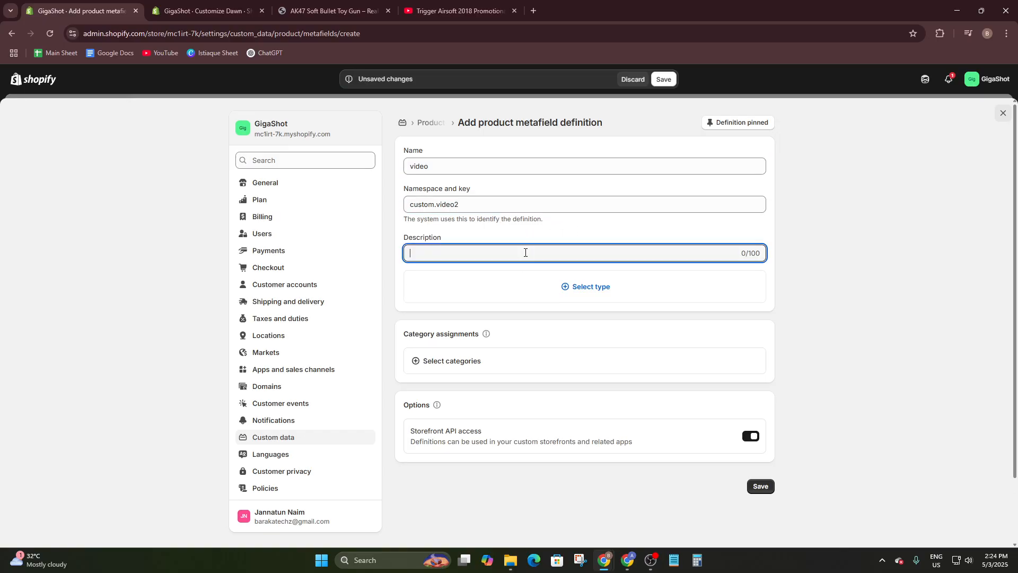
# - Set its type to a single File accepting images and videos, then open category assignment
pyautogui.click(565, 291)
pyautogui.click(442, 464)
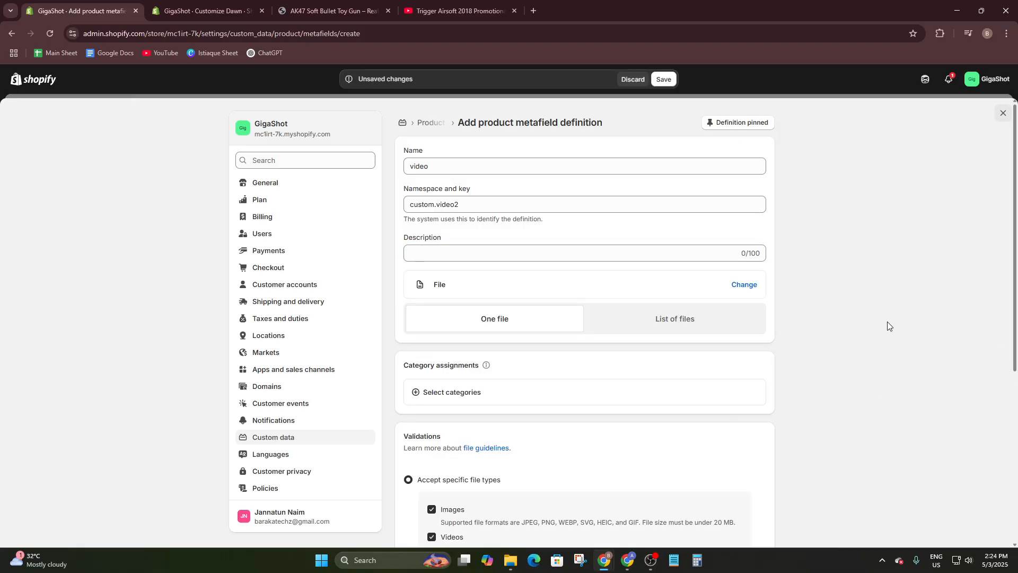
pyautogui.scroll(-1, 545, 309)
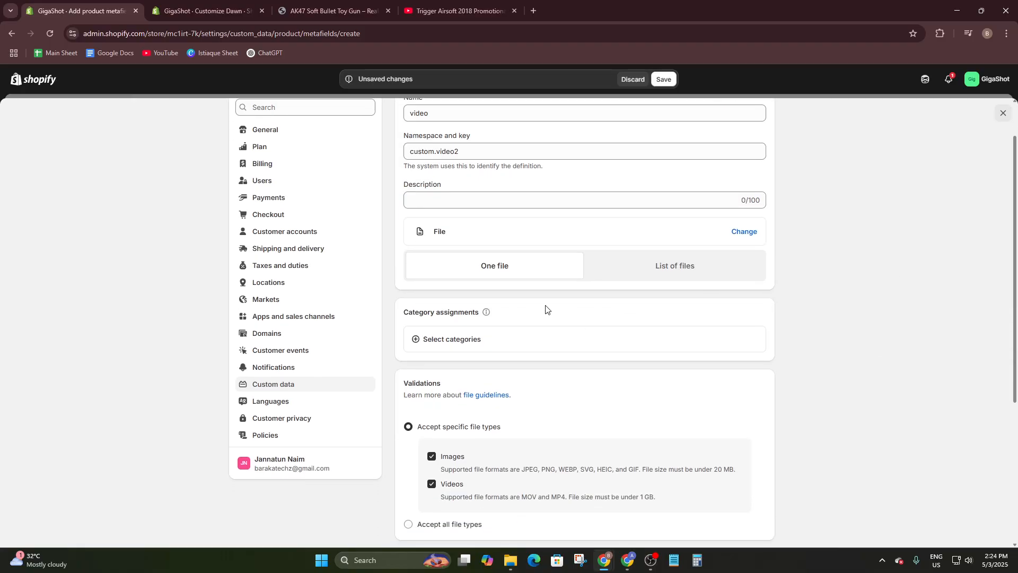
pyautogui.click(670, 270)
pyautogui.click(524, 271)
pyautogui.click(465, 346)
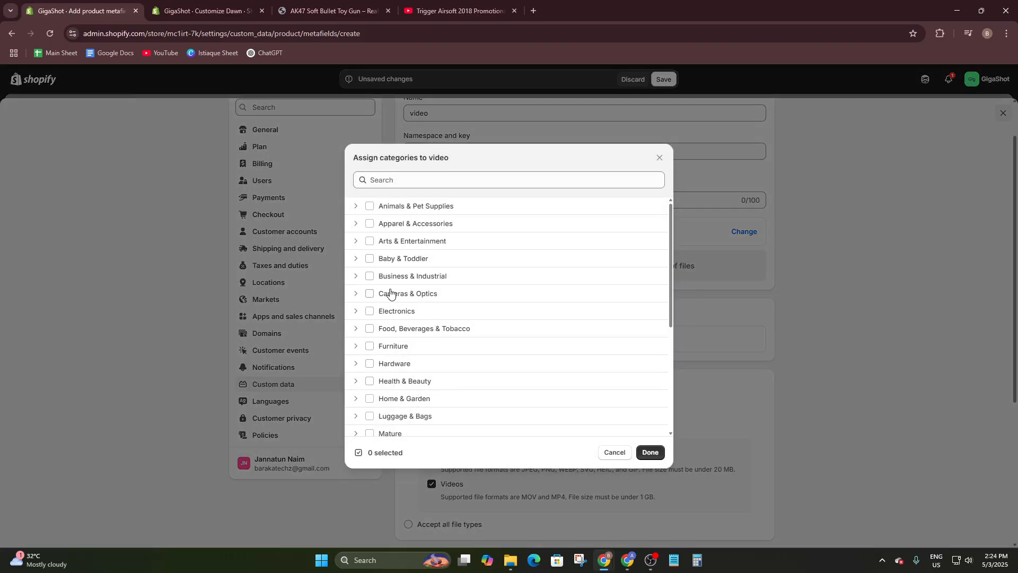
# - Assign the Business & Industrial, Toys & Games and Sporting Goods categories to the video definition
pyautogui.click(354, 276)
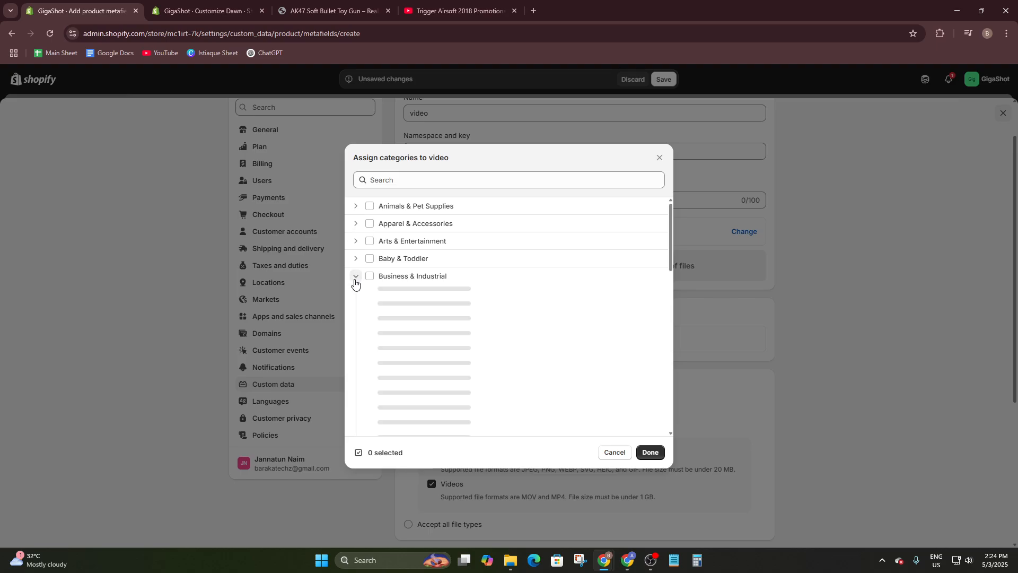
pyautogui.click(355, 277)
pyautogui.click(370, 276)
pyautogui.scroll(-1, 377, 302)
pyautogui.scroll(-3, 377, 302)
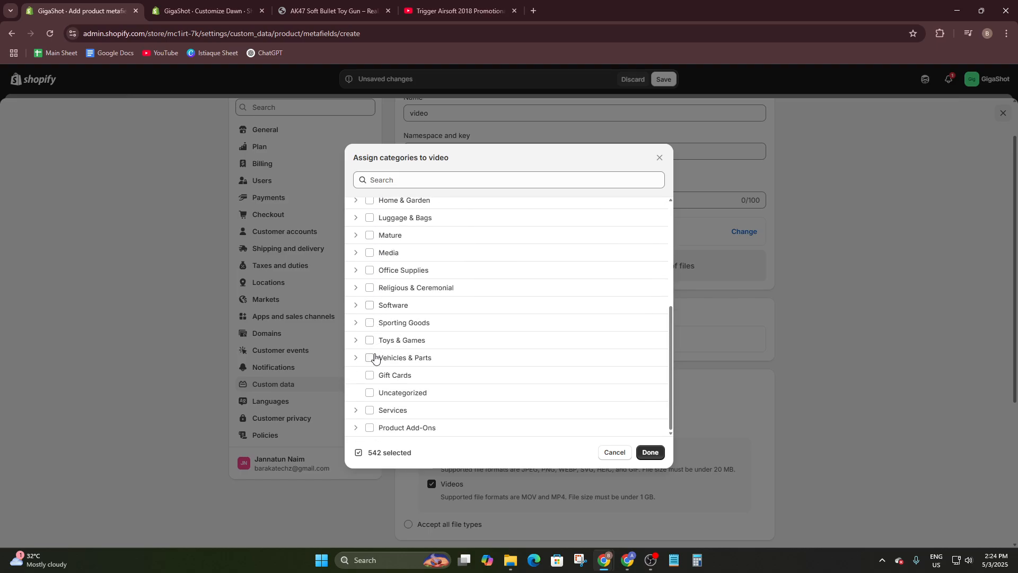
pyautogui.click(371, 340)
pyautogui.click(369, 324)
pyautogui.click(657, 449)
# - Review the MOV/MP4 format and Storefront API notes, then save the video metafield definition
pyautogui.scroll(-2, 580, 331)
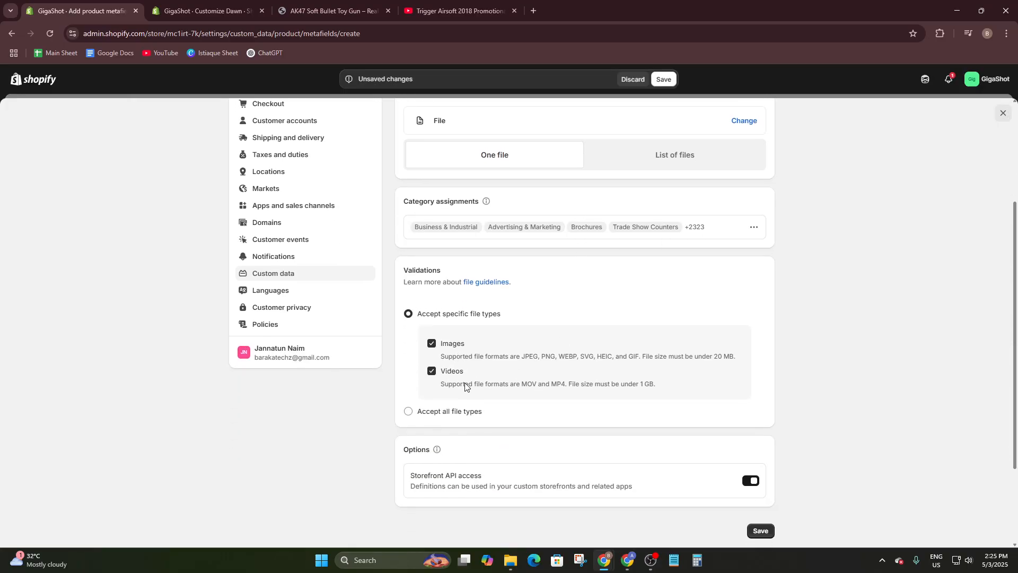
pyautogui.scroll(-2, 465, 386)
pyautogui.scroll(5, 468, 214)
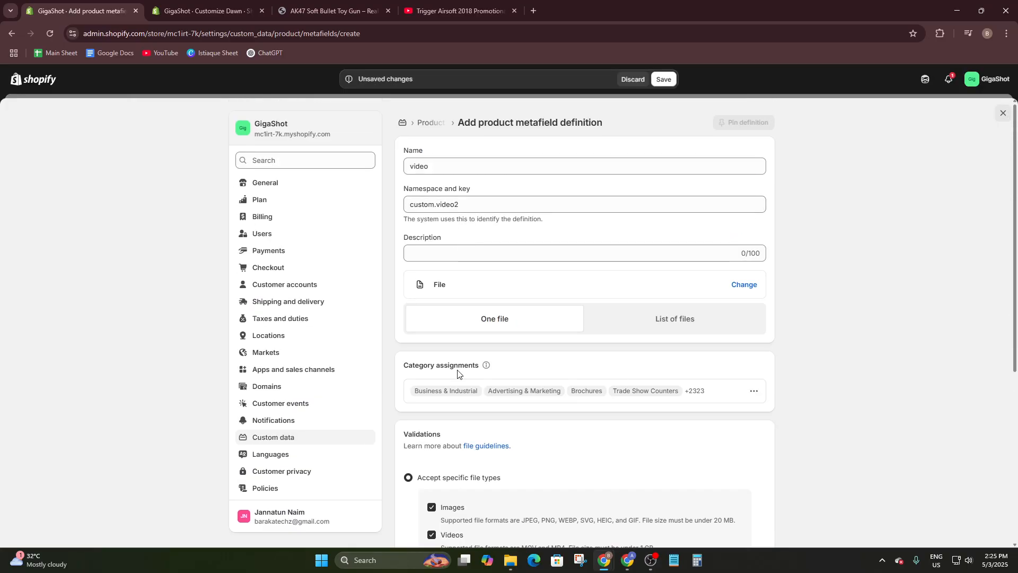
pyautogui.scroll(-2, 515, 319)
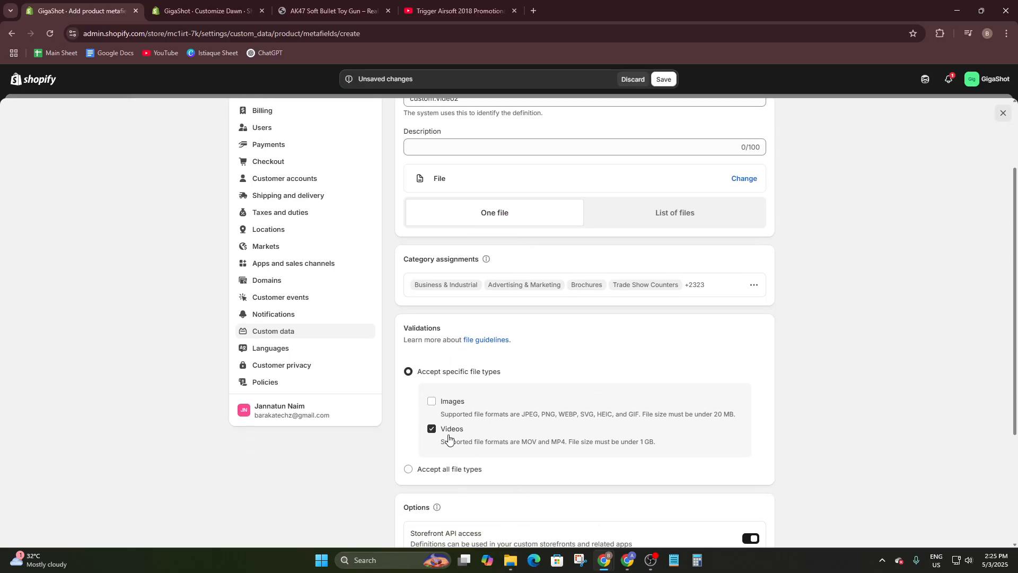
pyautogui.scroll(-1, 457, 432)
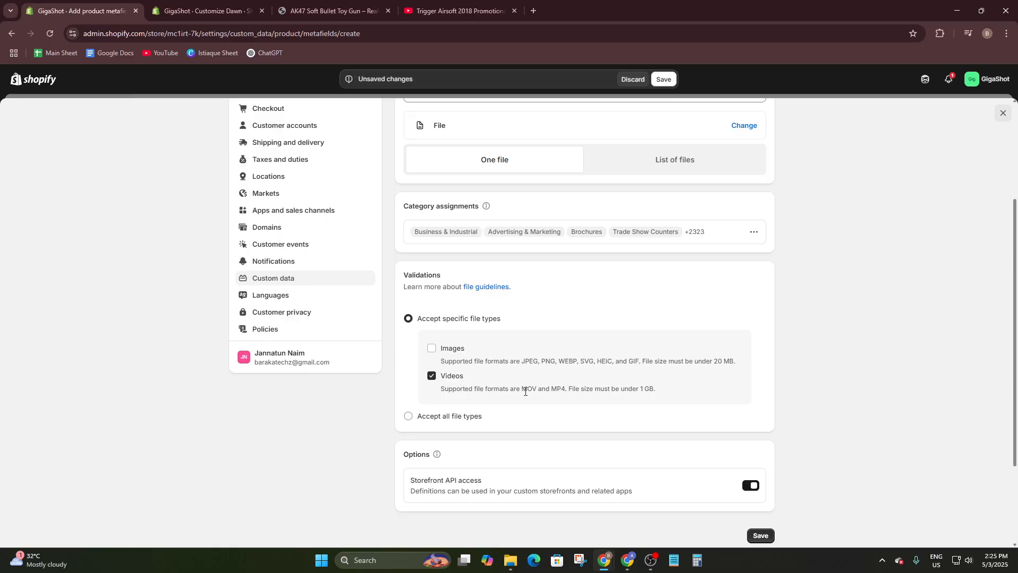
pyautogui.moveTo(520, 391); pyautogui.dragTo(664, 397)
pyautogui.click(793, 390)
pyautogui.scroll(-2, 538, 361)
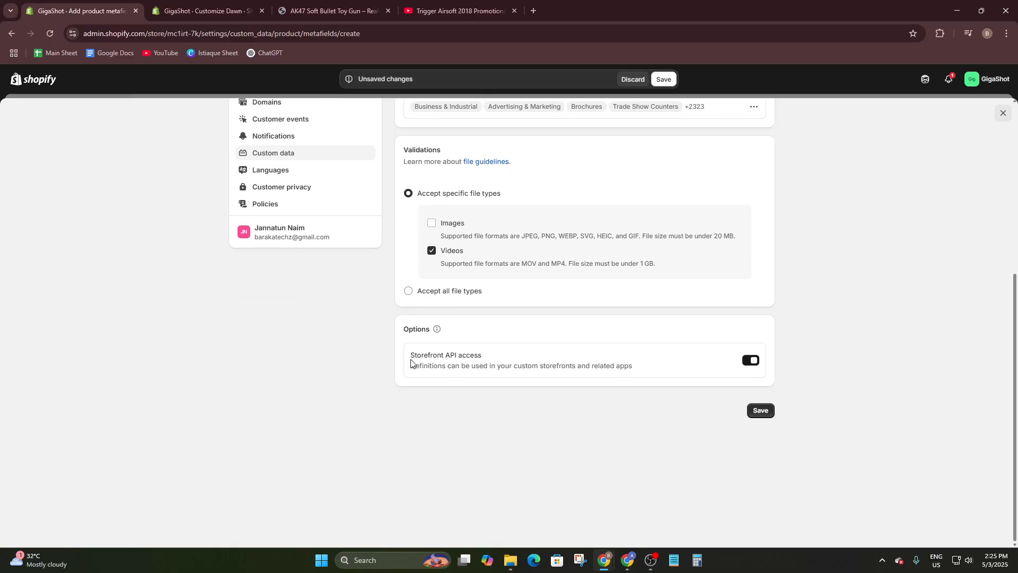
pyautogui.moveTo(411, 362); pyautogui.dragTo(491, 365)
pyautogui.moveTo(405, 372); pyautogui.dragTo(637, 383)
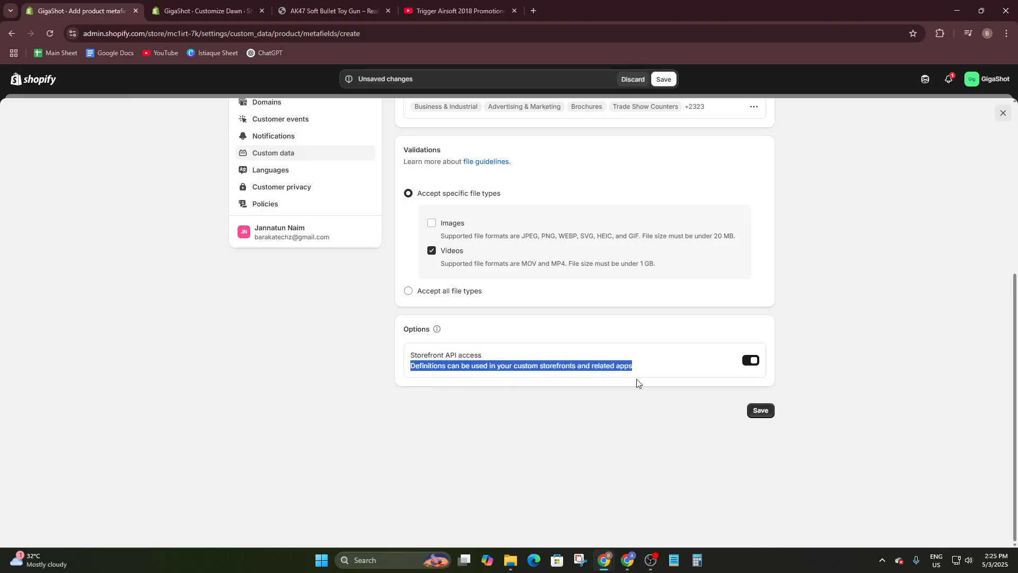
pyautogui.click(761, 411)
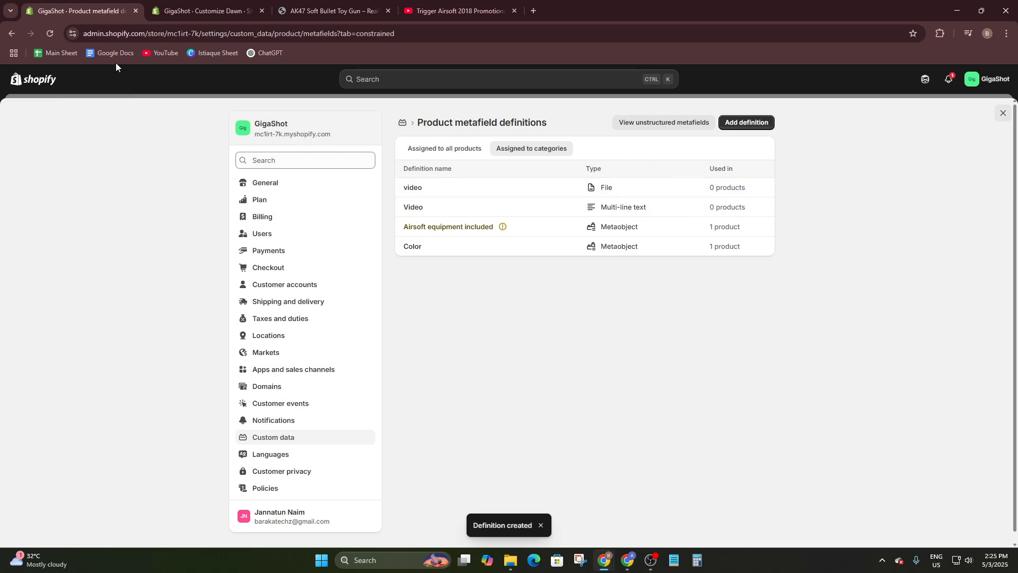
# - Open the Dawn theme in the theme editor from Online Store > Themes
pyautogui.click(49, 78)
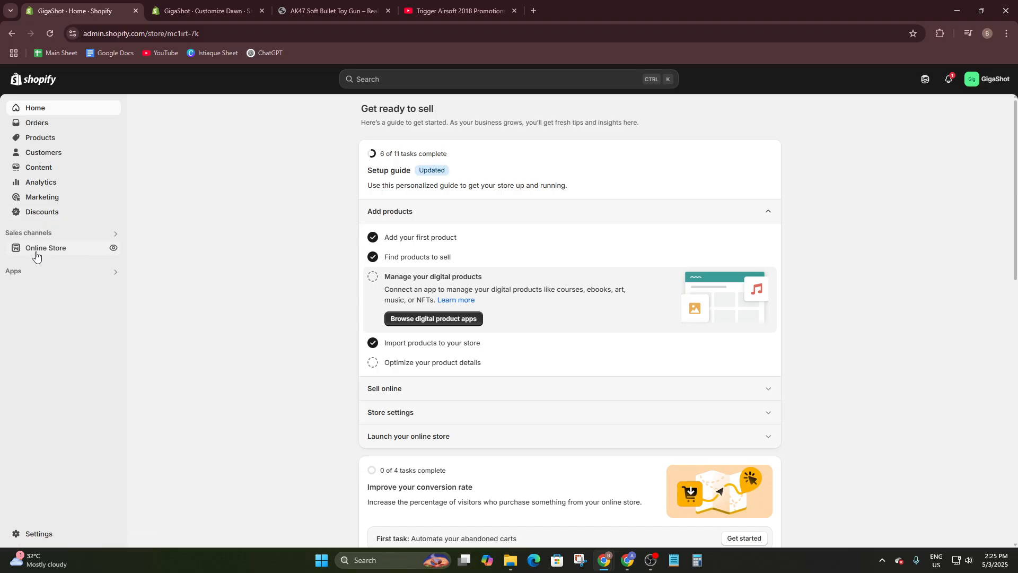
pyautogui.click(38, 247)
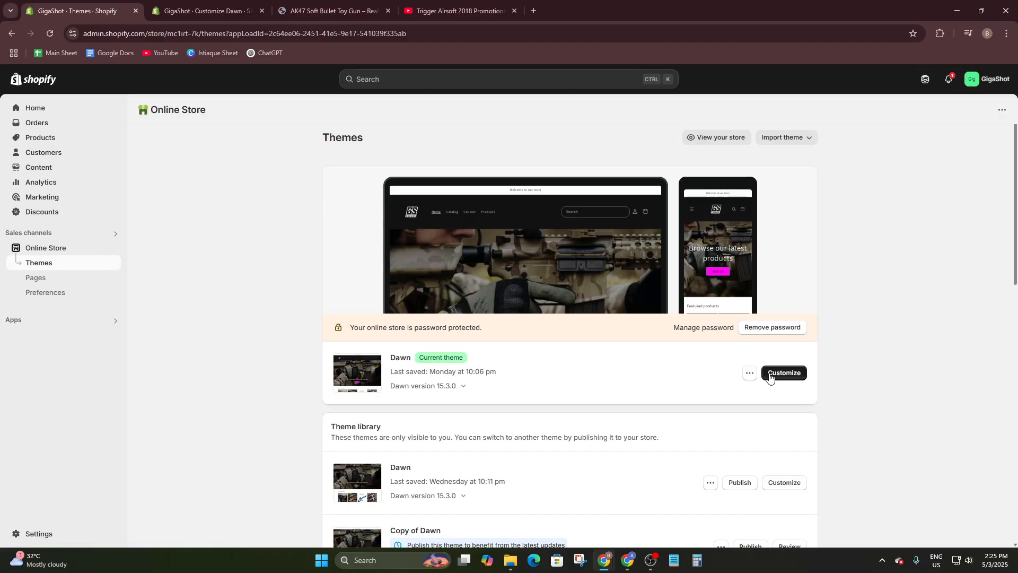
pyautogui.click(779, 373)
pyautogui.scroll(-4, 311, 288)
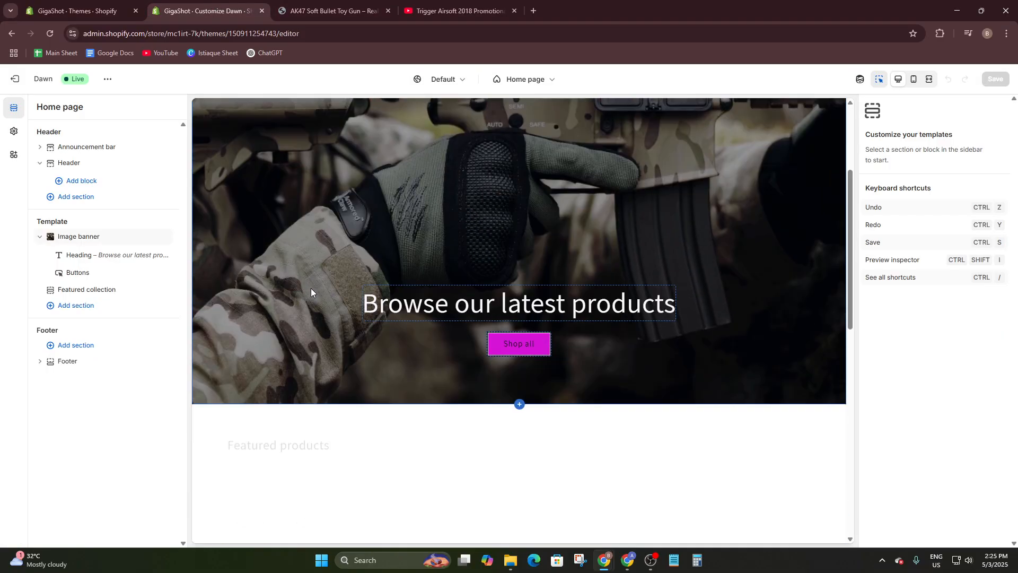
pyautogui.scroll(-8, 310, 288)
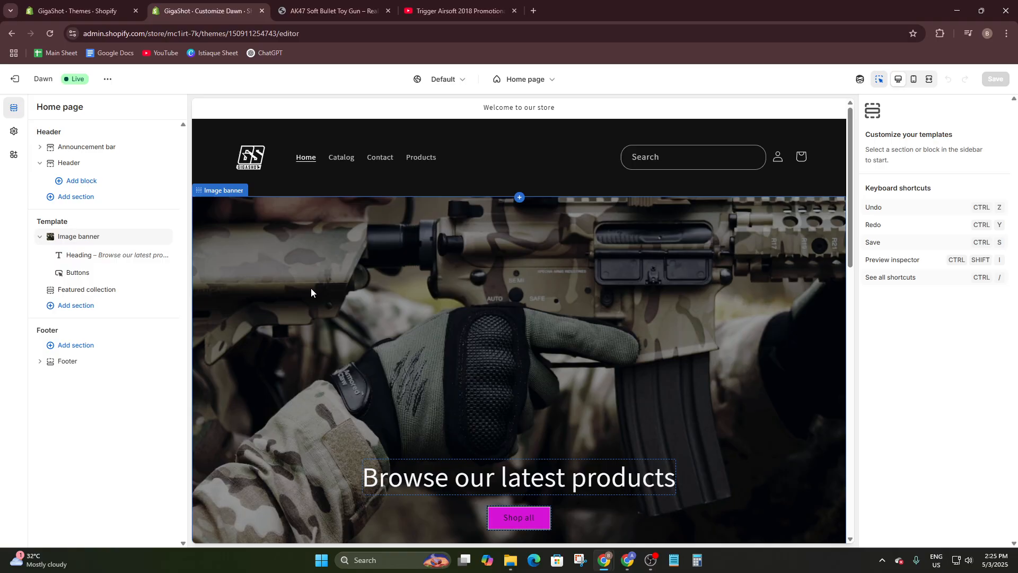
# - Navigate the preview through the all-products collection to the AK47 toy gun product page
pyautogui.click(422, 162)
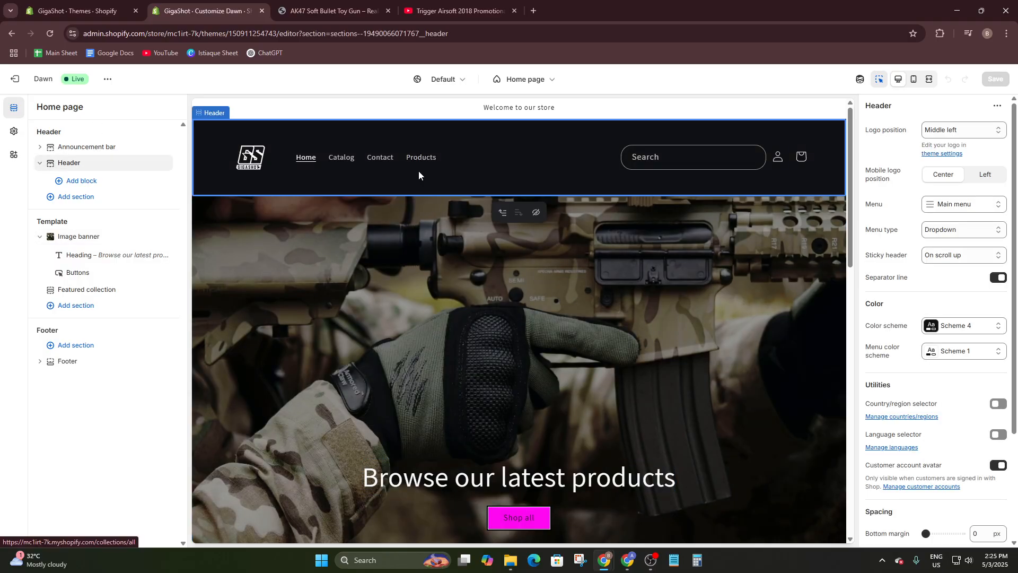
pyautogui.click(425, 162)
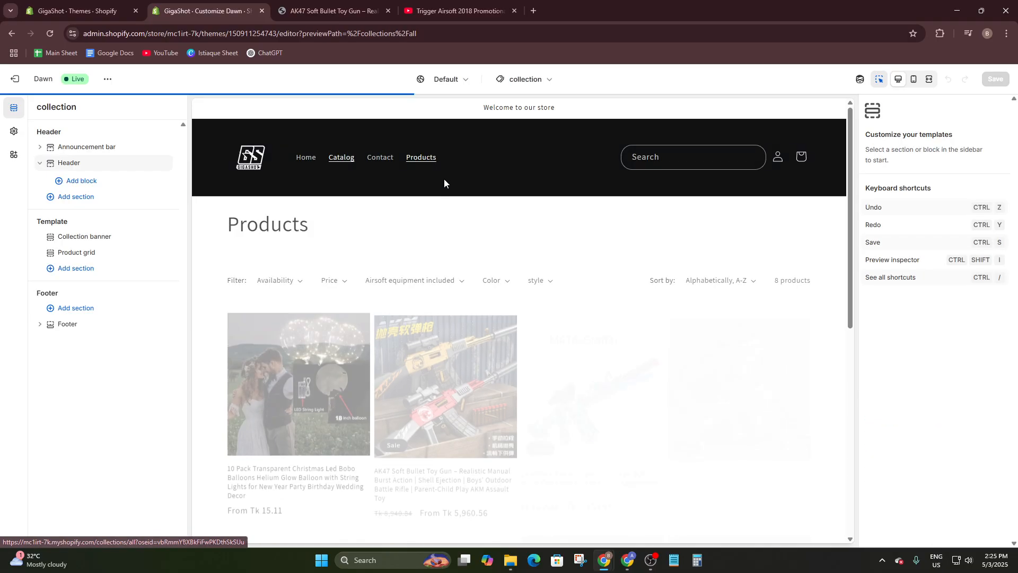
pyautogui.scroll(-5, 432, 262)
pyautogui.click(432, 263)
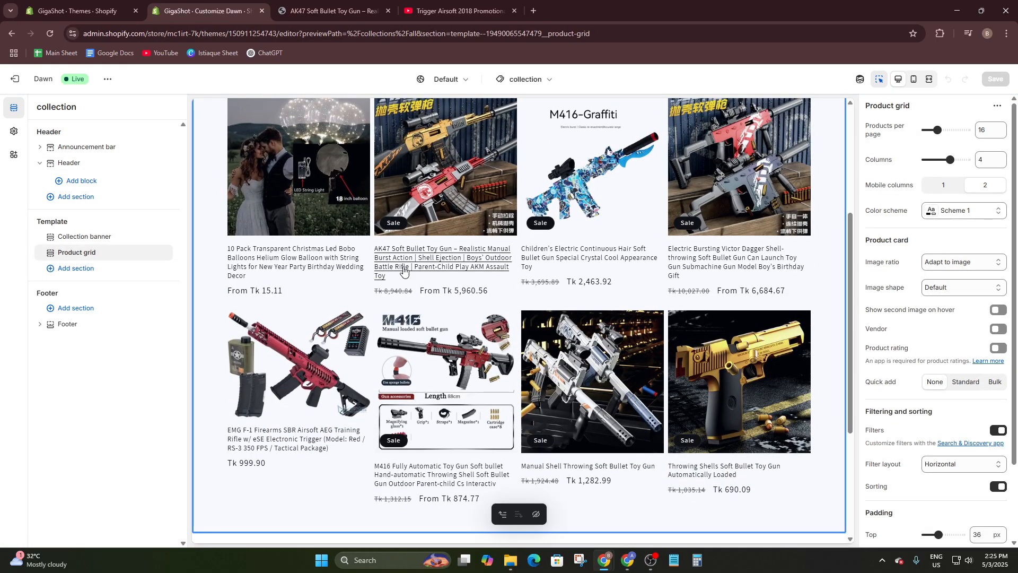
pyautogui.click(418, 259)
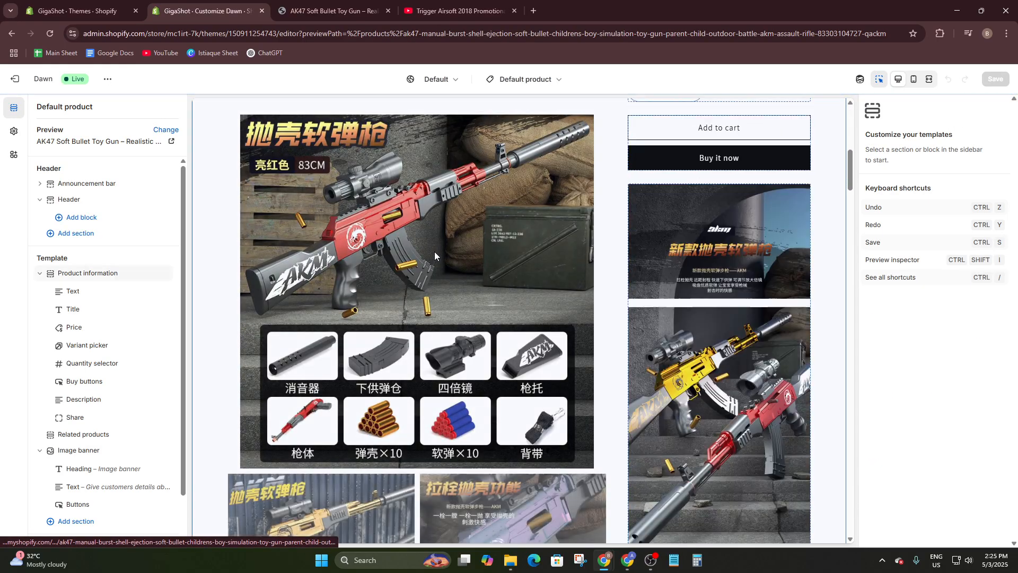
pyautogui.scroll(-5, 353, 465)
pyautogui.scroll(-10, 360, 482)
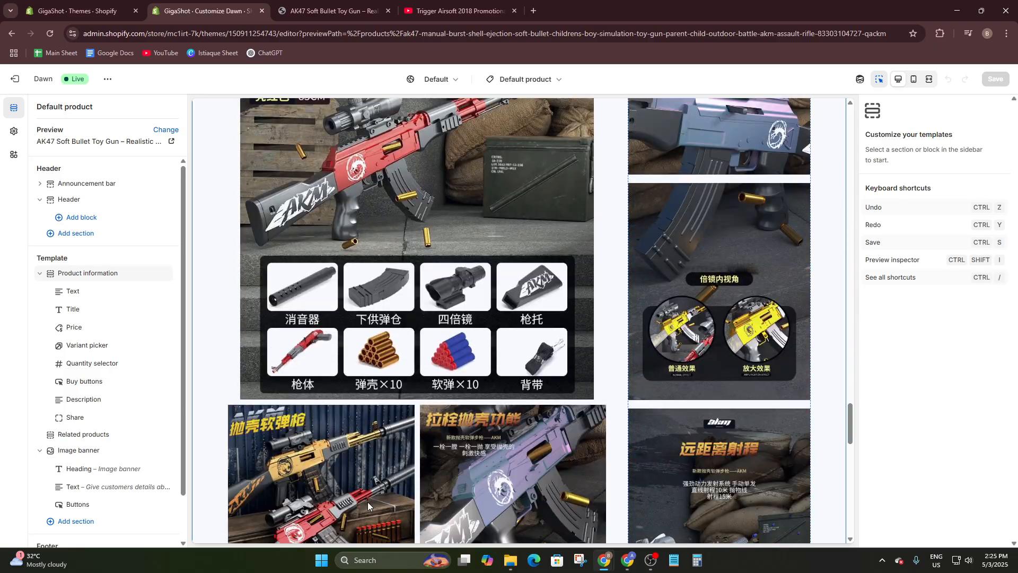
pyautogui.scroll(3, 370, 501)
pyautogui.scroll(-6, 370, 501)
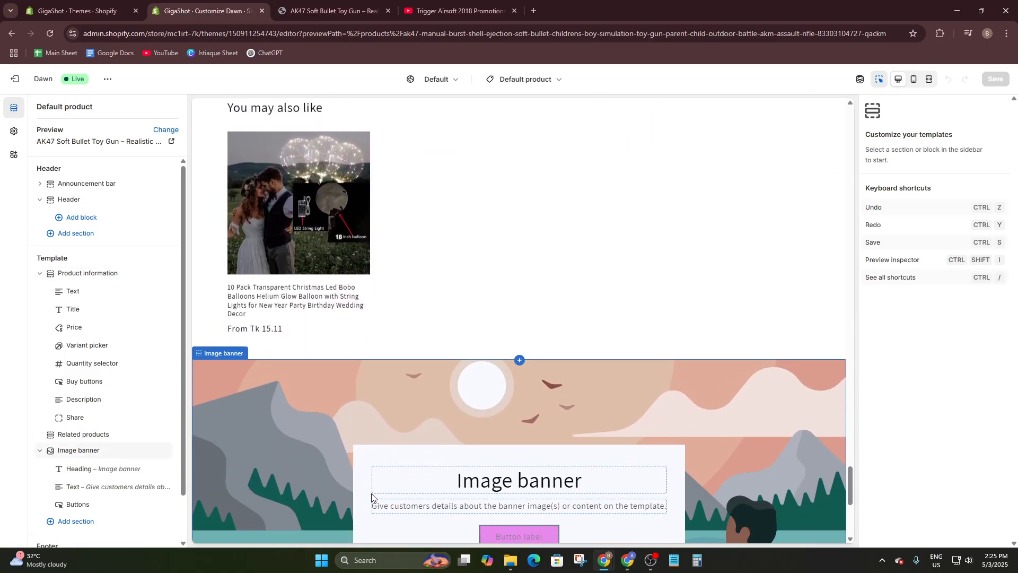
pyautogui.scroll(4, 558, 377)
pyautogui.scroll(4, 558, 378)
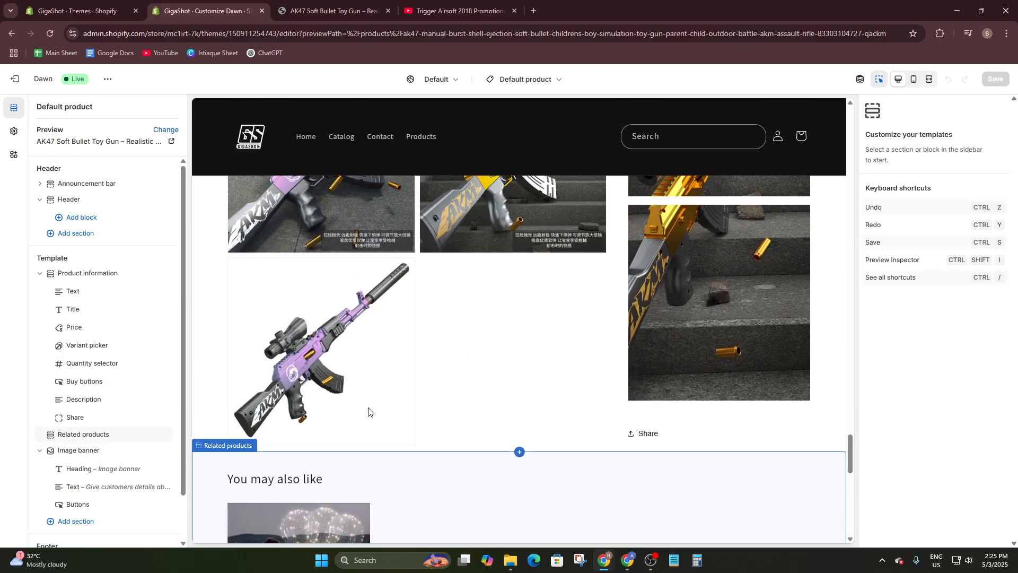
pyautogui.scroll(-1, 74, 395)
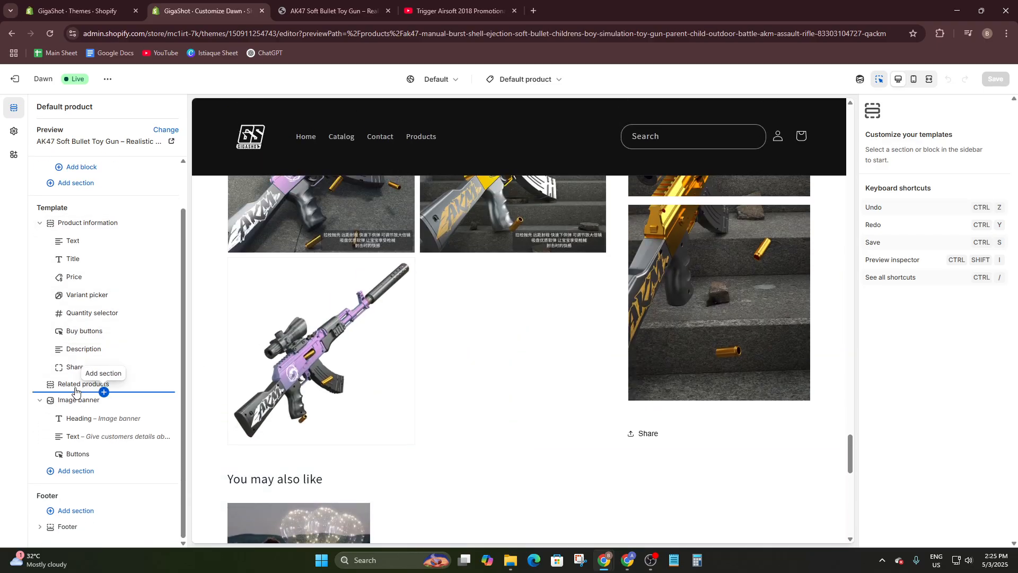
# - Add a Video section and move it below Product information, above Related products
pyautogui.click(77, 470)
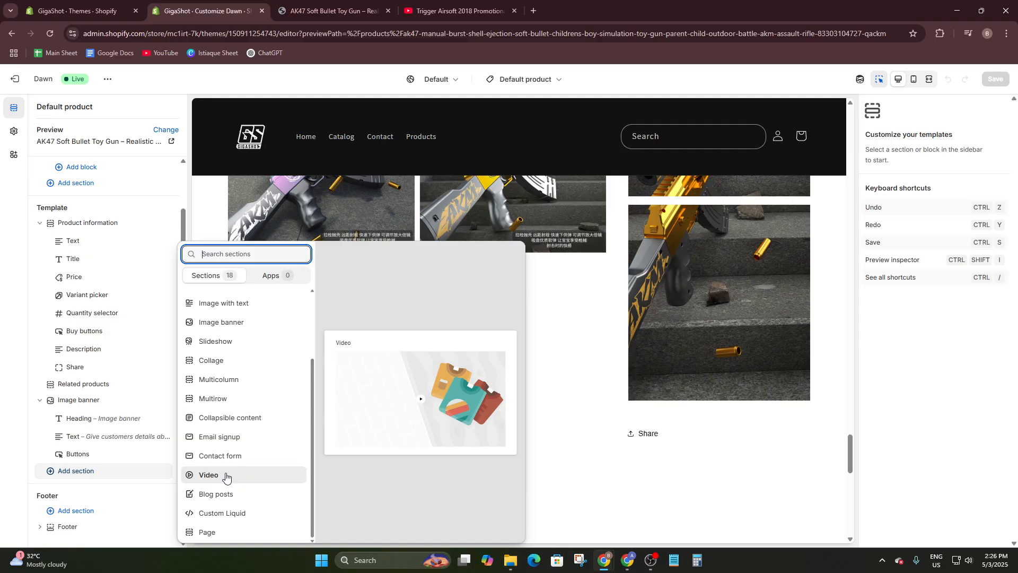
pyautogui.click(226, 475)
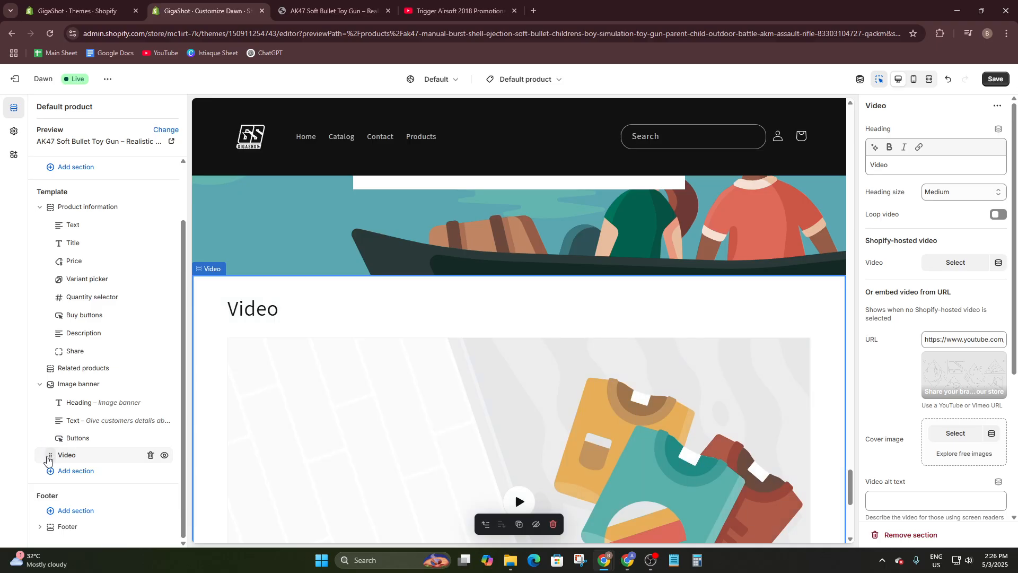
pyautogui.moveTo(48, 456); pyautogui.dragTo(53, 370)
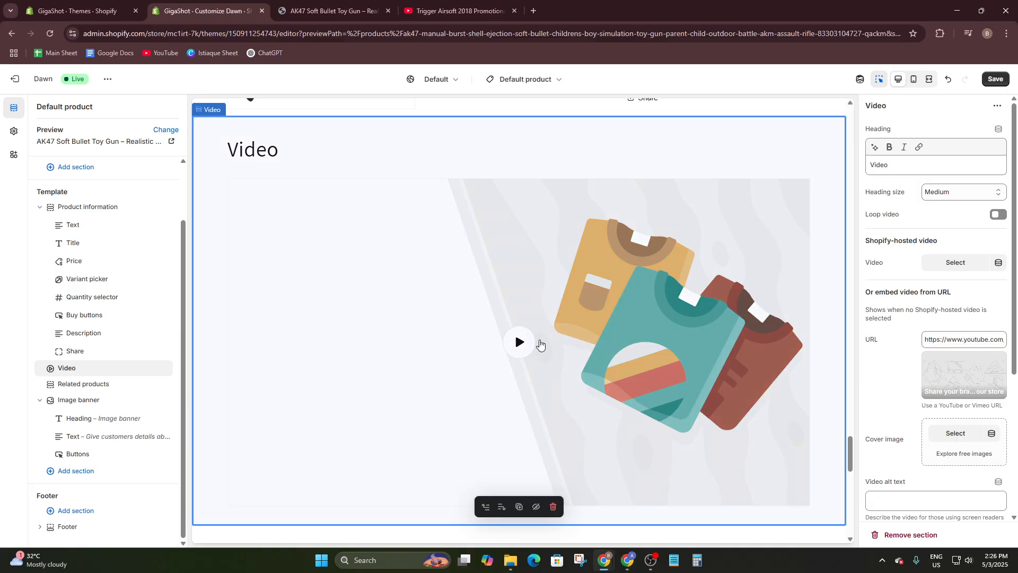
# - Load the YouTube video in the preview and check store files for a hosted video, finding none
pyautogui.click(636, 379)
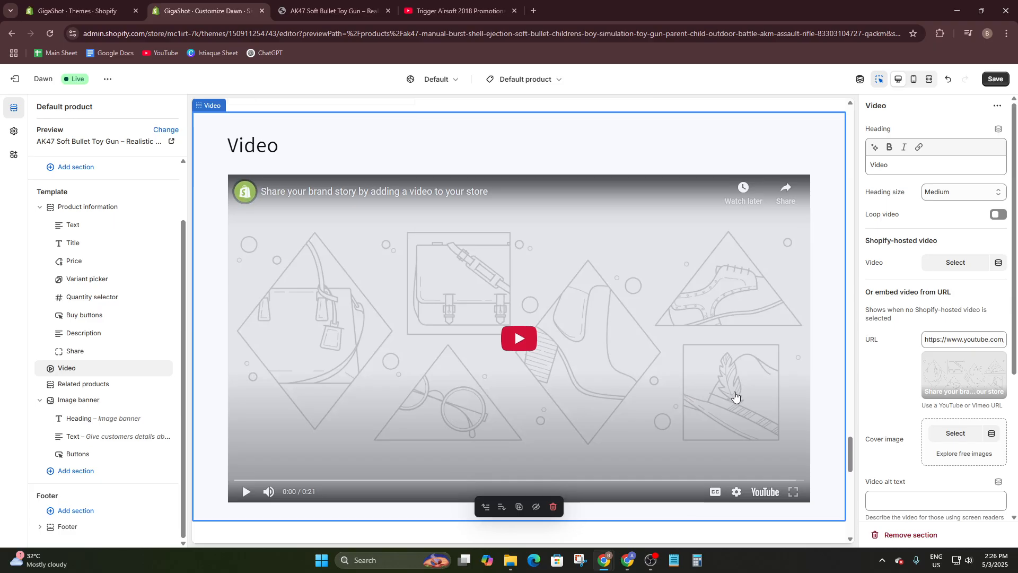
pyautogui.scroll(-1, 728, 383)
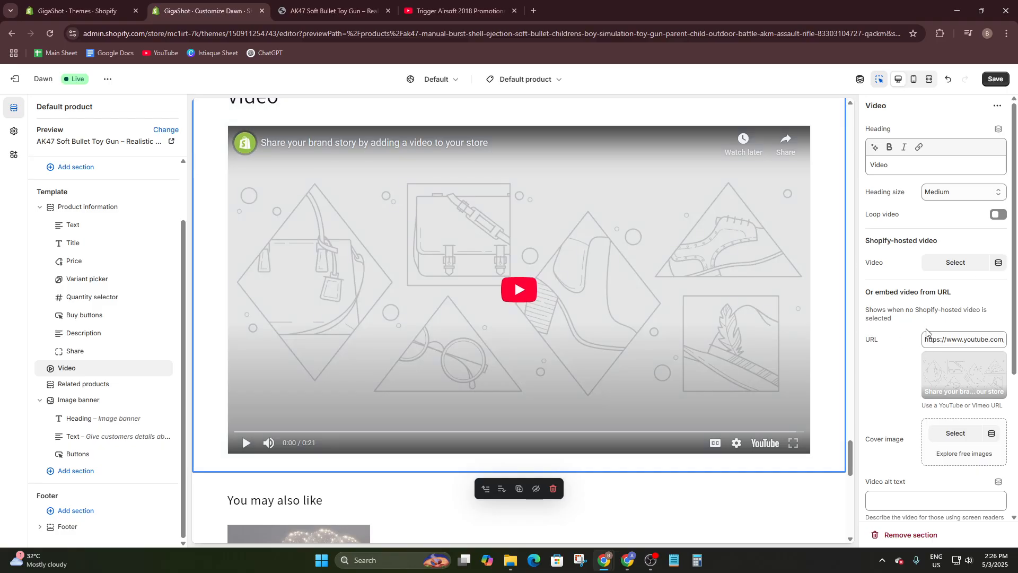
pyautogui.click(974, 295)
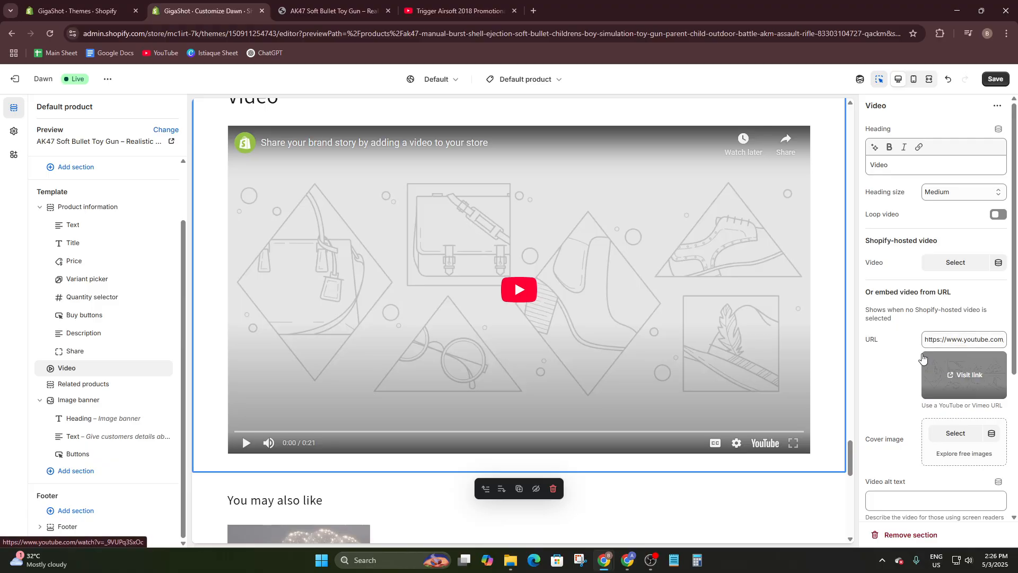
pyautogui.click(940, 270)
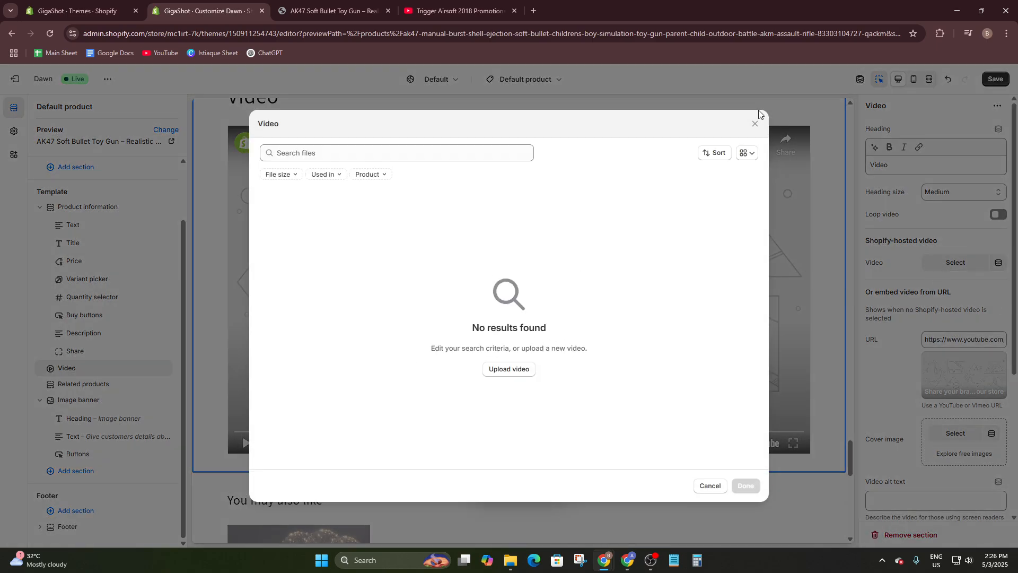
pyautogui.click(754, 123)
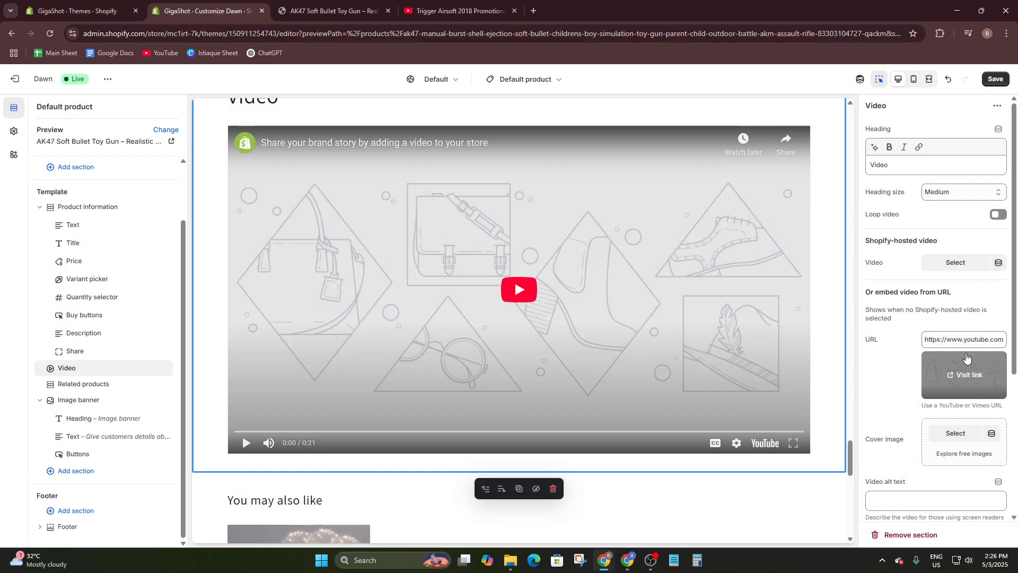
pyautogui.scroll(-2, 943, 345)
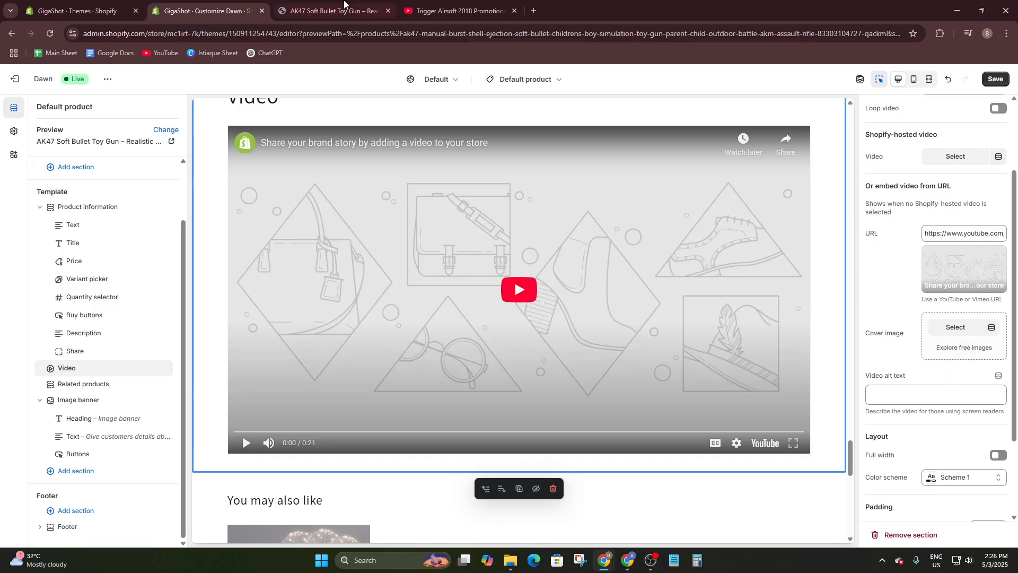
# - Copy the Trigger Airsoft 2018 Promotional Video's YouTube share link, then go back to Customize Dawn
pyautogui.click(428, 11)
pyautogui.click(557, 510)
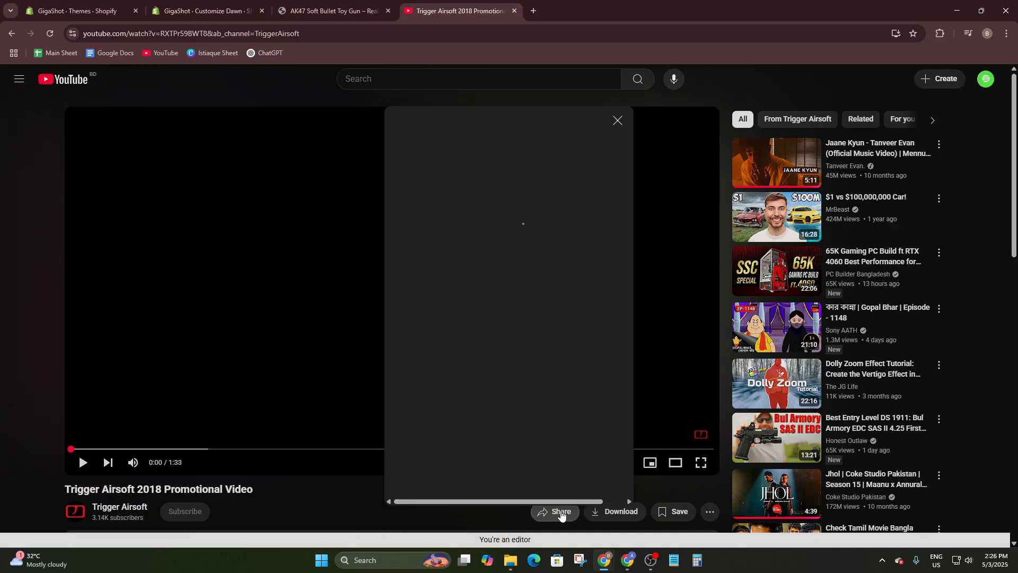
pyautogui.click(598, 322)
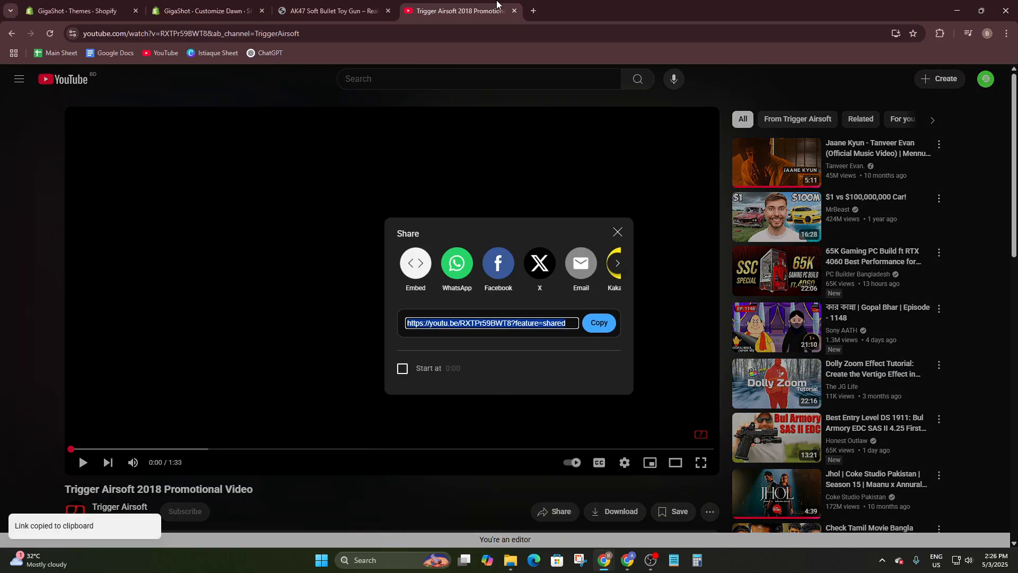
pyautogui.click(332, 11)
pyautogui.click(231, 5)
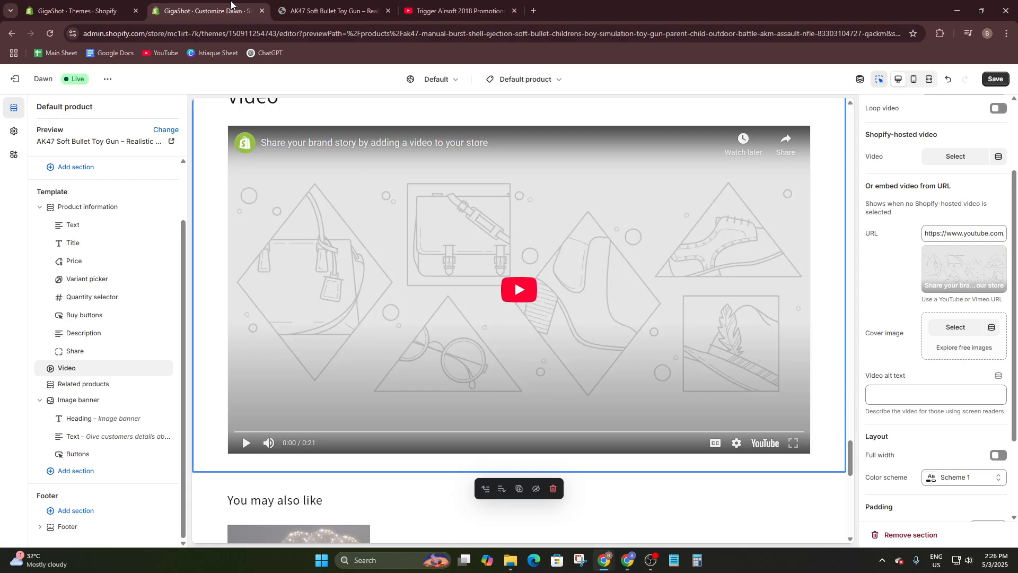
# - Replace the Video section's URL with the Trigger Airsoft youtu.be share link
pyautogui.tripleClick(953, 234)
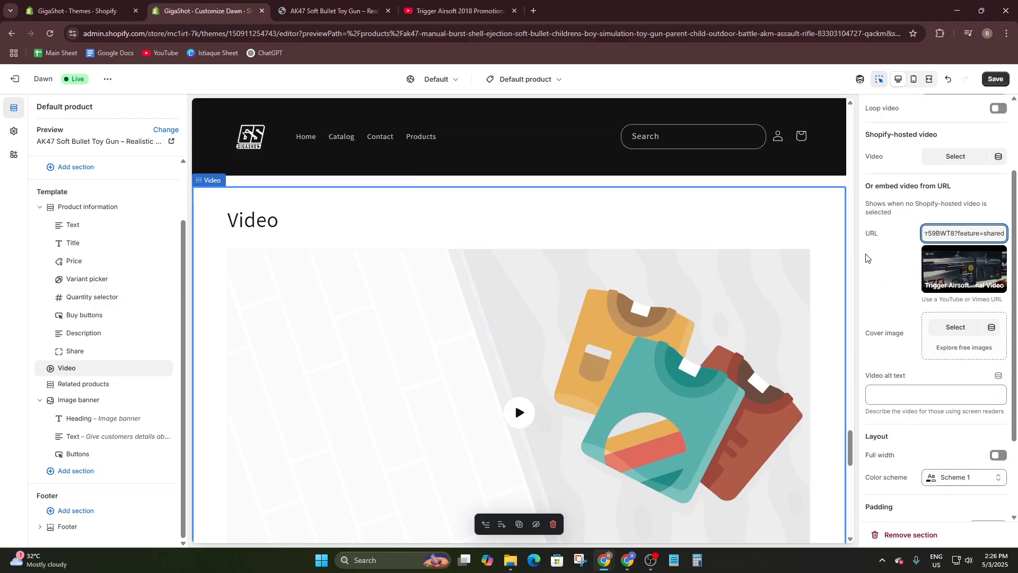
pyautogui.moveTo(935, 279)
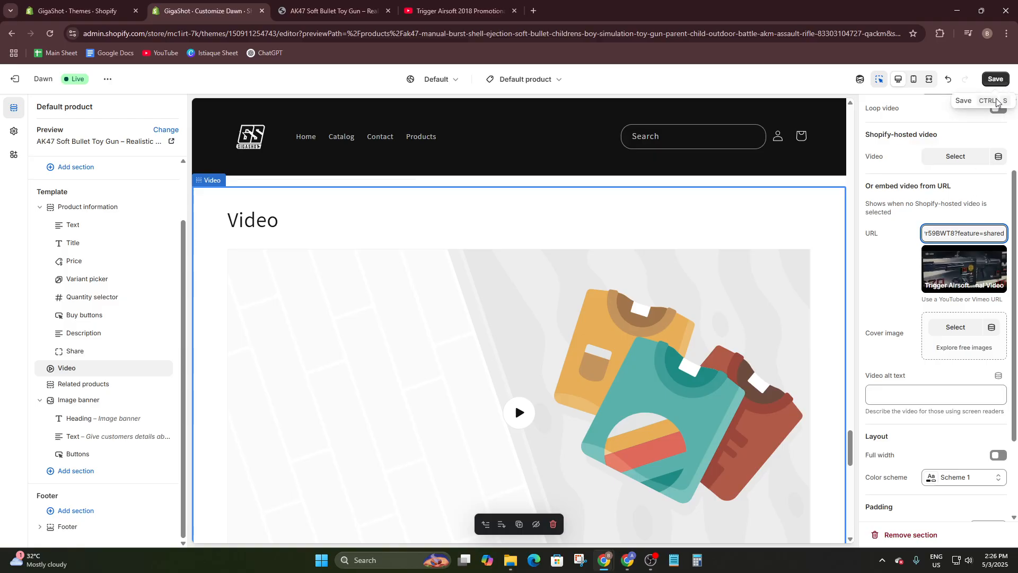
pyautogui.scroll(-4, 577, 290)
pyautogui.scroll(8, 577, 290)
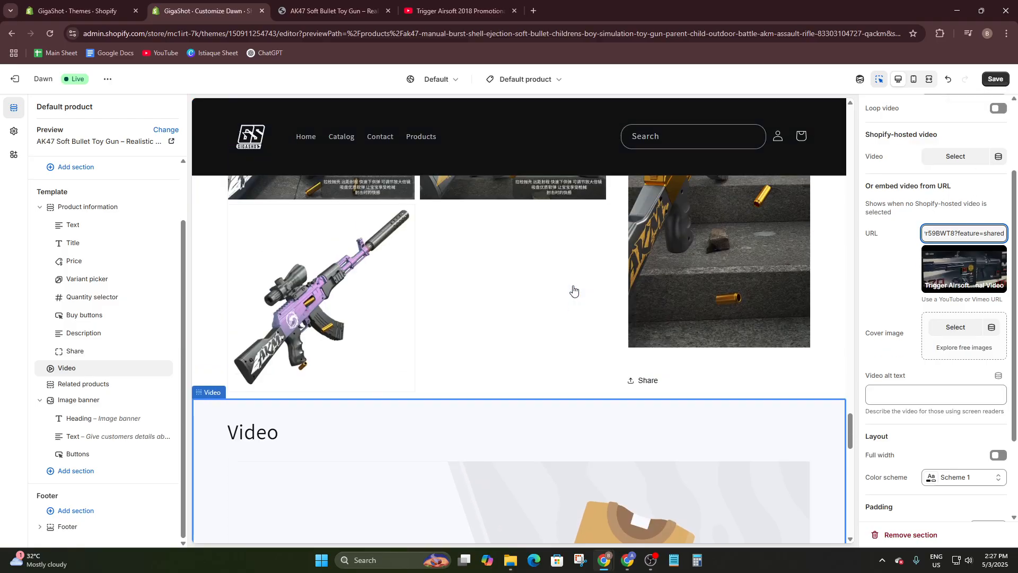
pyautogui.scroll(-5, 614, 300)
pyautogui.scroll(-4, 614, 300)
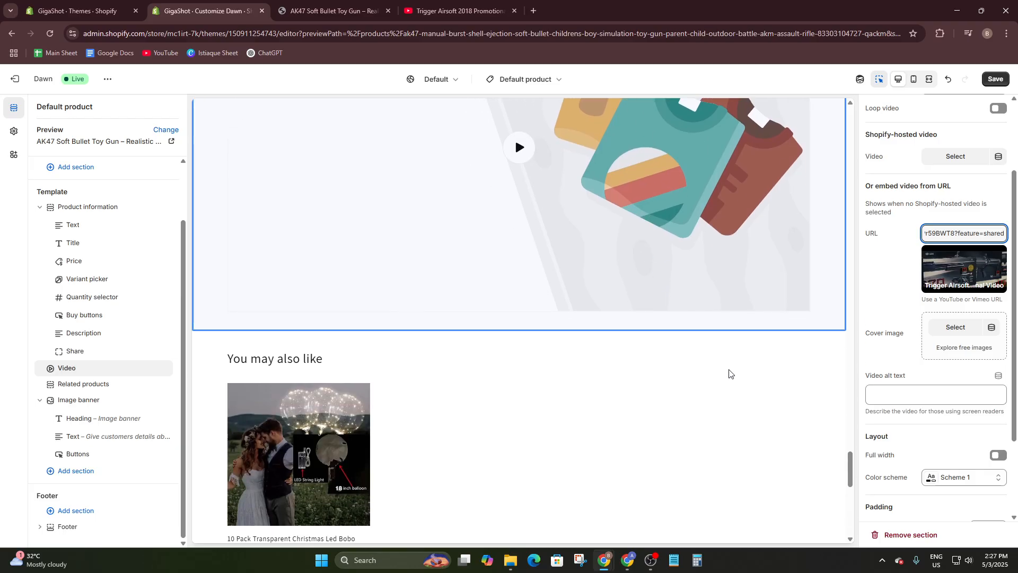
# - Copy the title 'Trigger Airsoft 2018 Promotional Video' from YouTube for the alt text
pyautogui.click(924, 393)
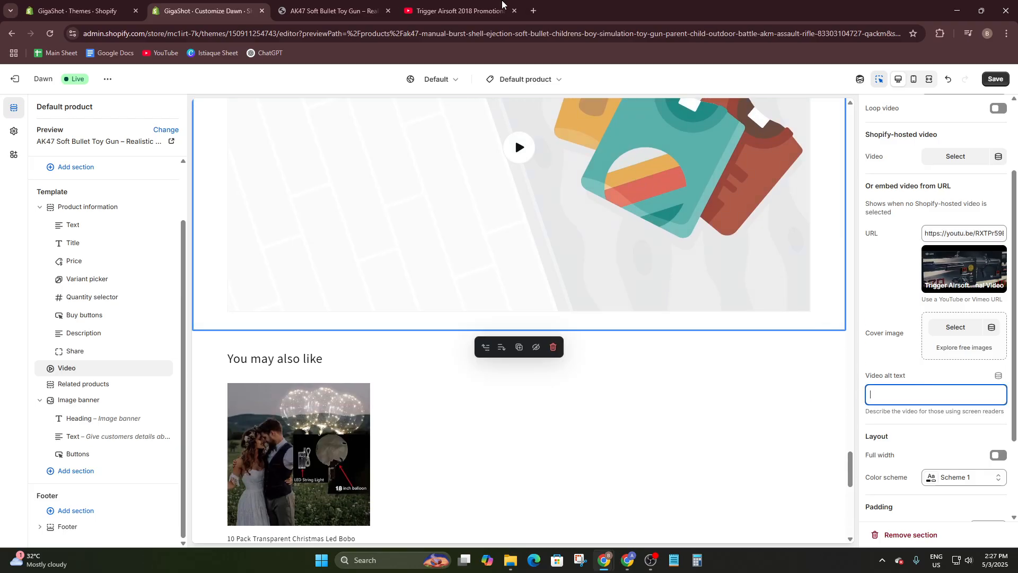
pyautogui.click(414, 8)
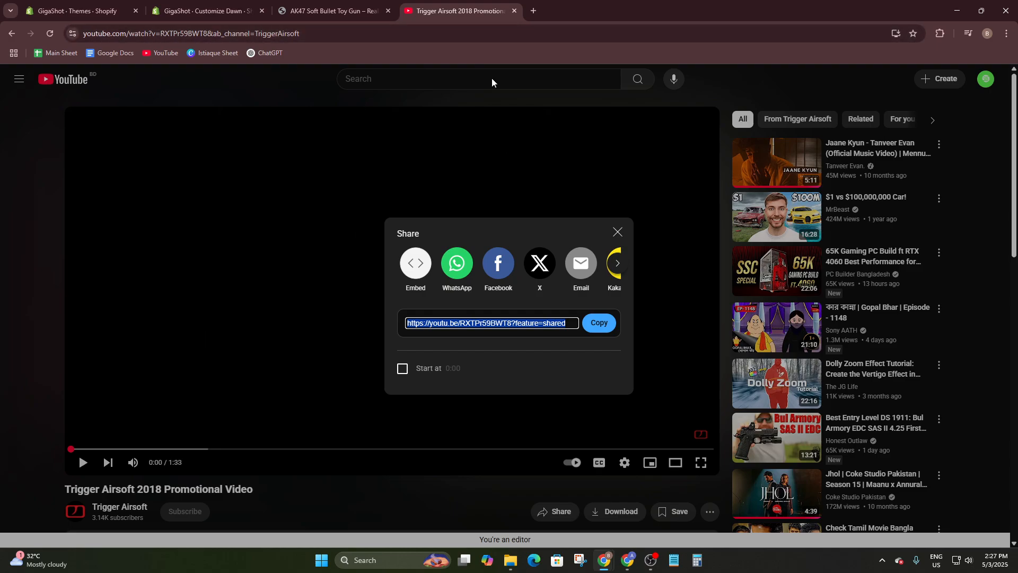
pyautogui.click(9, 397)
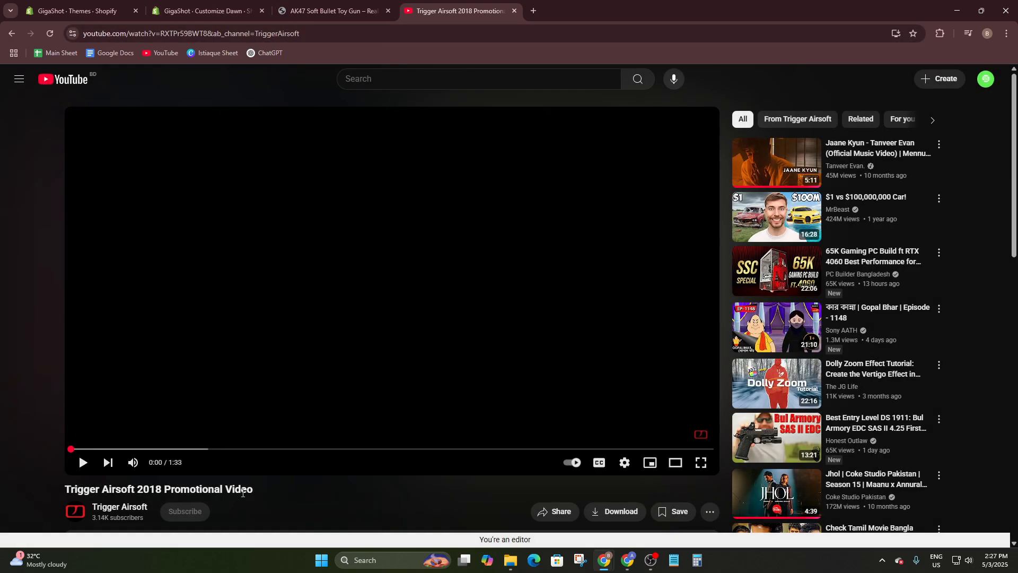
pyautogui.moveTo(256, 489); pyautogui.dragTo(65, 489)
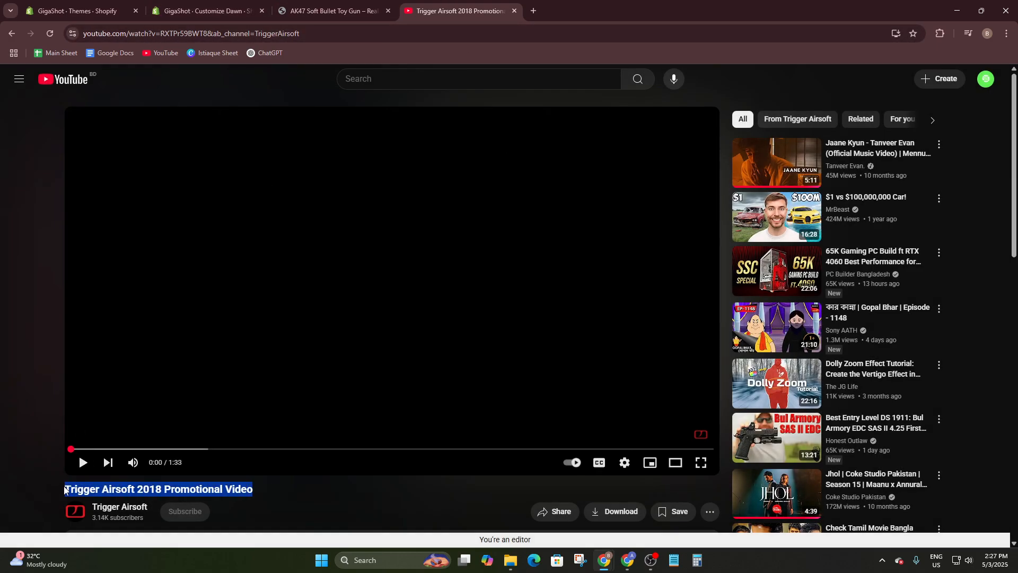
pyautogui.click(312, 6)
pyautogui.click(202, 10)
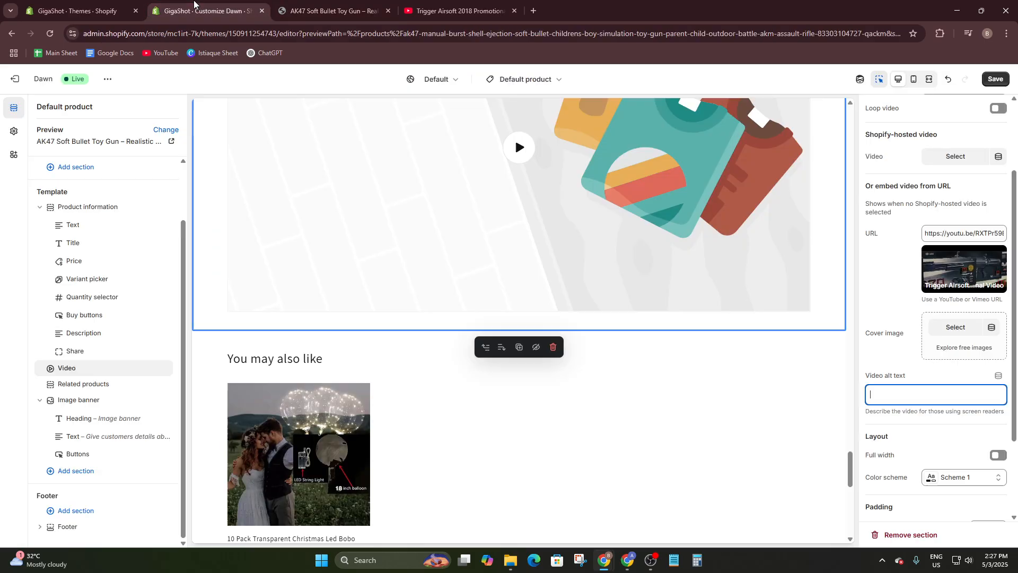
# - Reselect the Video section and give it the alt text 'Trigger Airsoft 2018 Promotional Video'
pyautogui.click(803, 475)
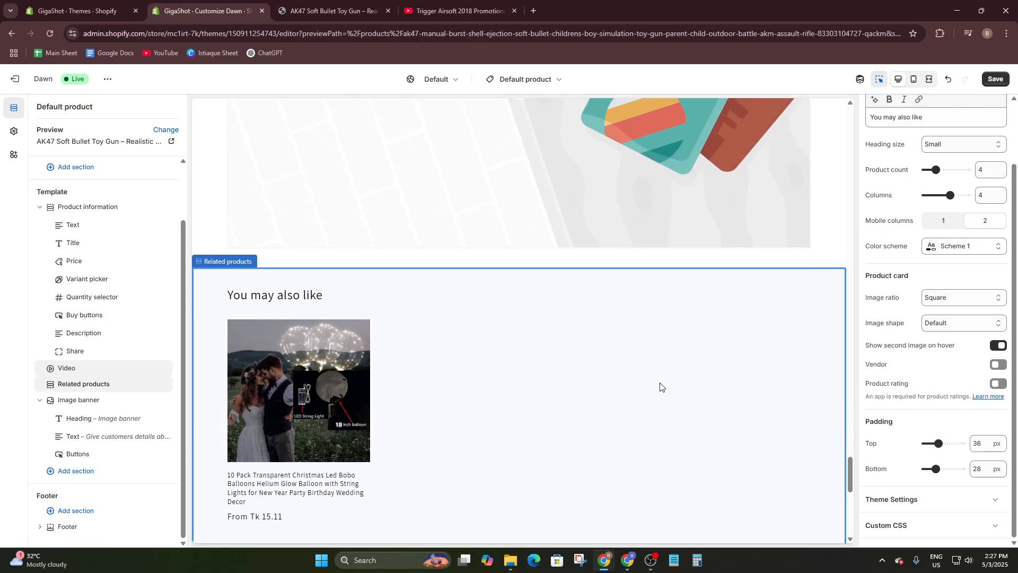
pyautogui.scroll(3, 660, 386)
pyautogui.click(645, 340)
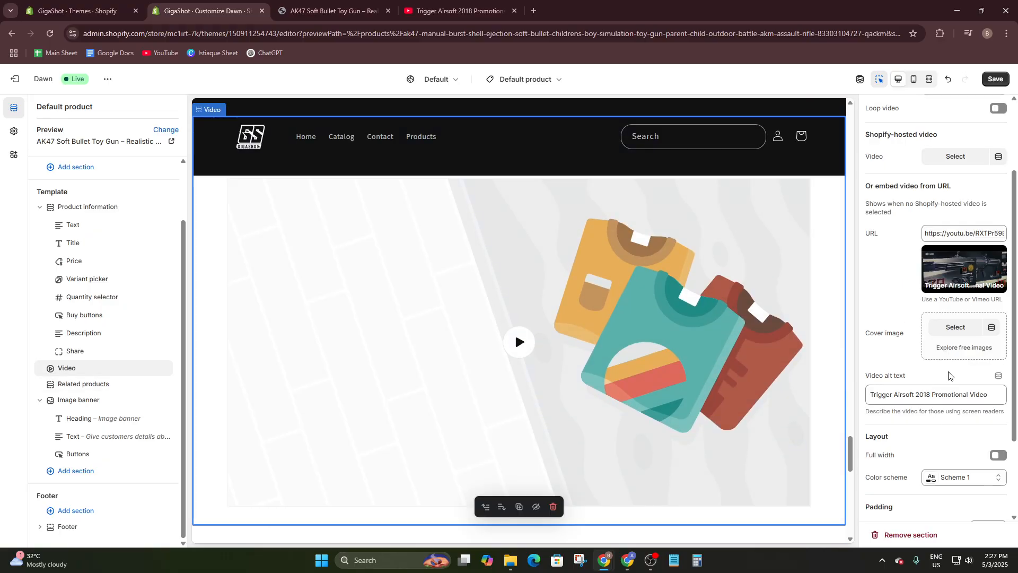
pyautogui.scroll(-1, 933, 366)
pyautogui.scroll(1, 906, 345)
# - Set the red toy gun WEBP picture as the Video section's cover image
pyautogui.click(954, 336)
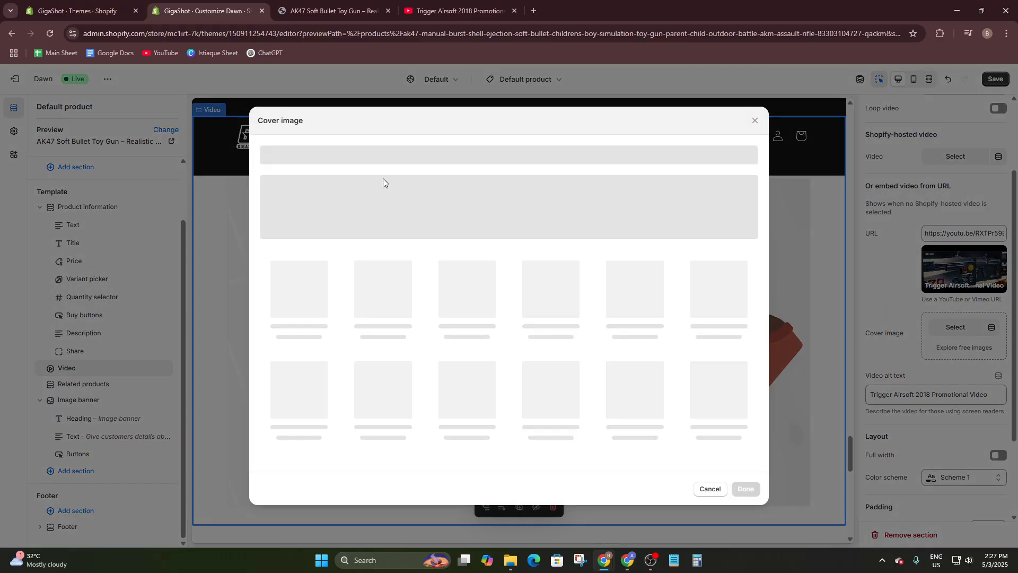
pyautogui.scroll(-1, 491, 321)
pyautogui.scroll(-10, 491, 321)
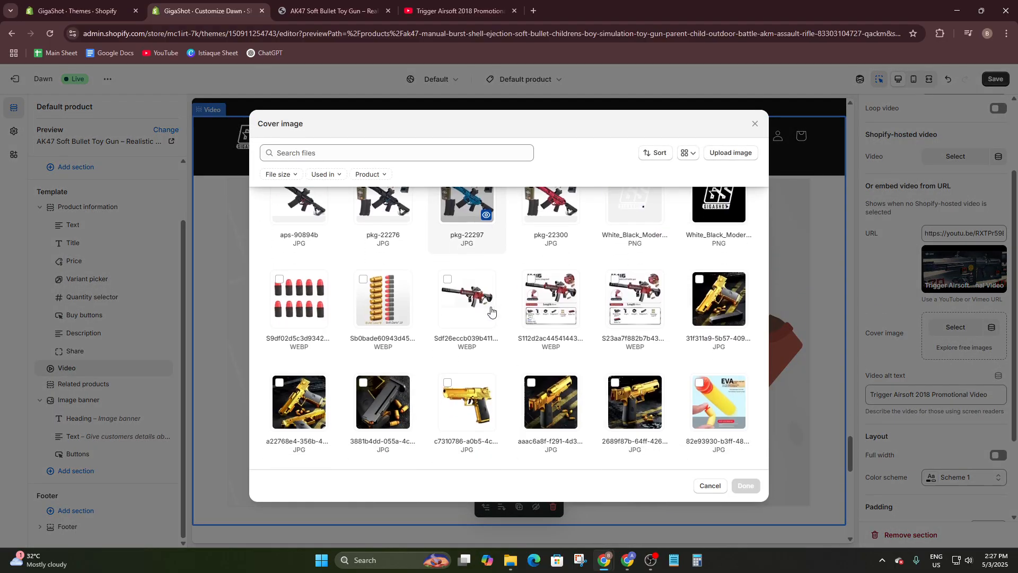
pyautogui.scroll(-3, 498, 364)
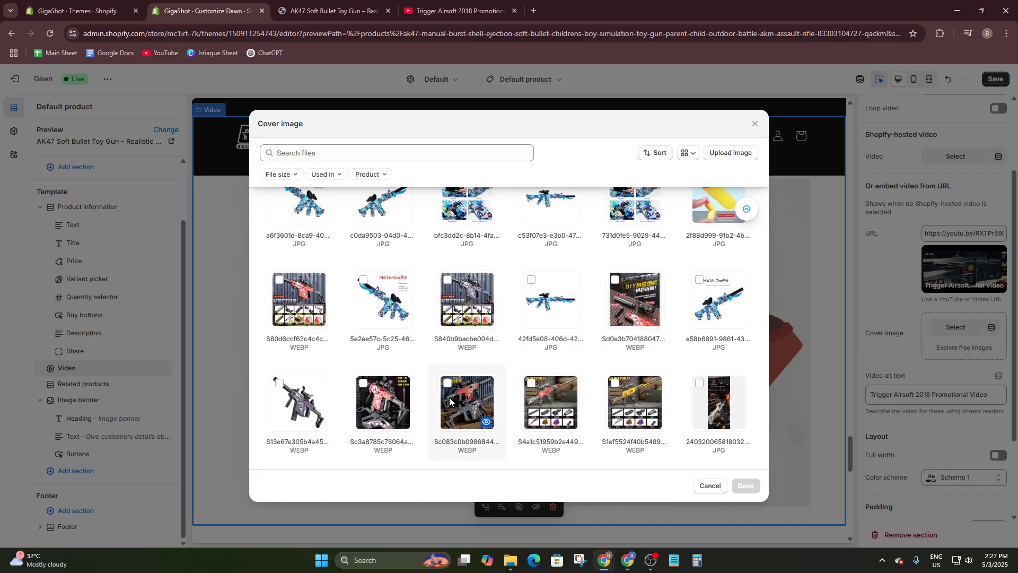
pyautogui.click(748, 485)
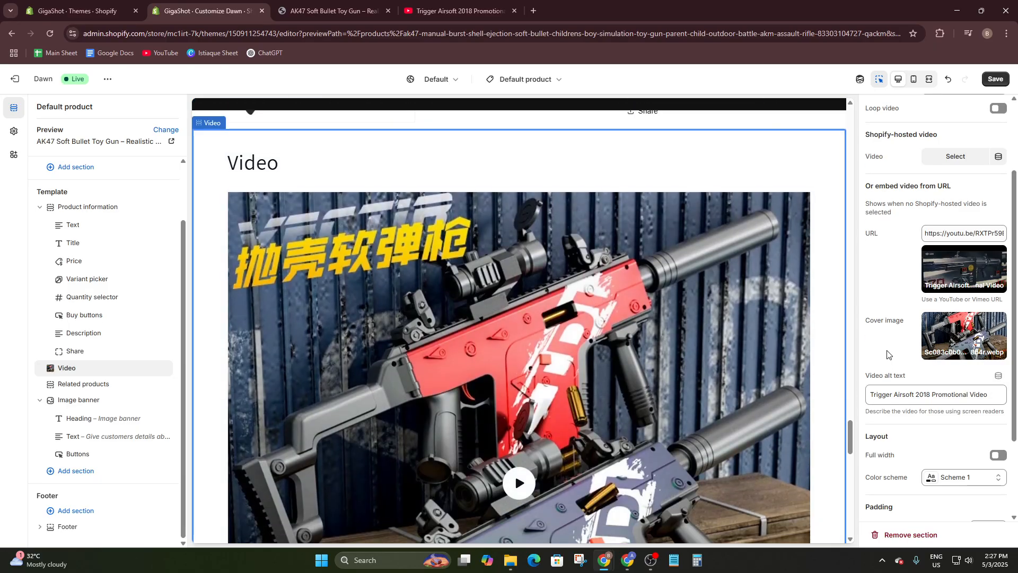
pyautogui.scroll(-2, 907, 377)
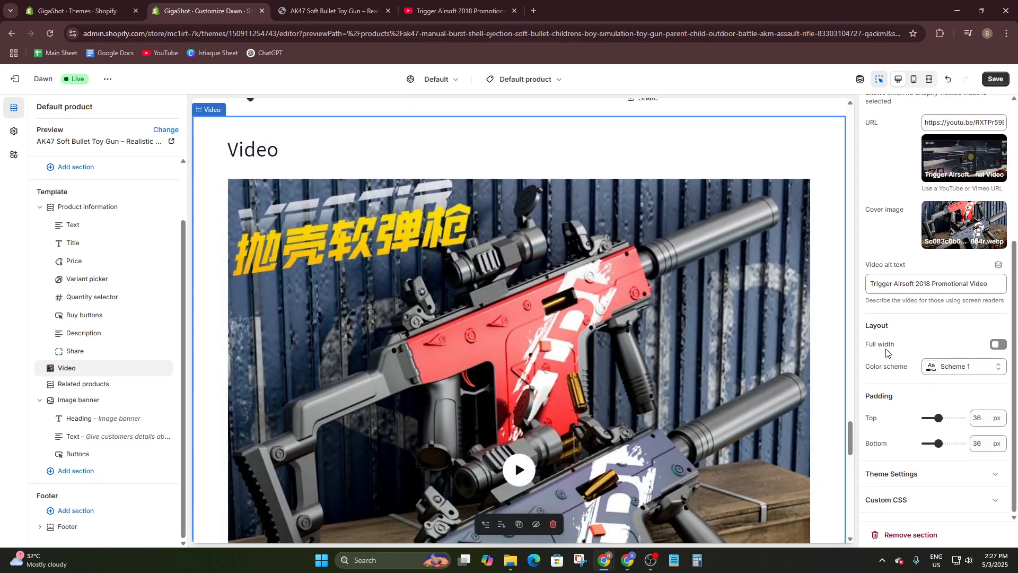
pyautogui.scroll(-6, 517, 419)
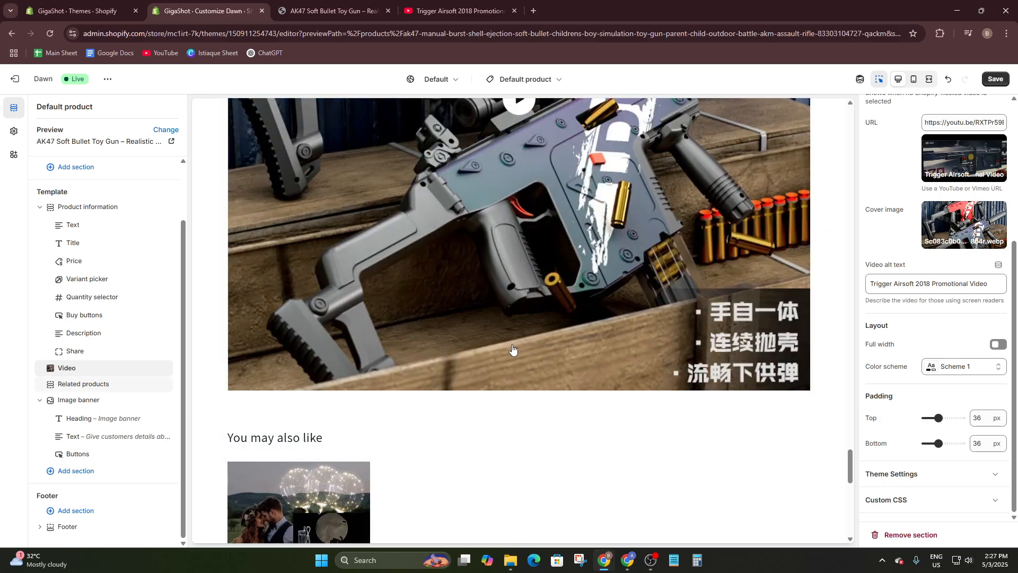
pyautogui.scroll(15, 620, 208)
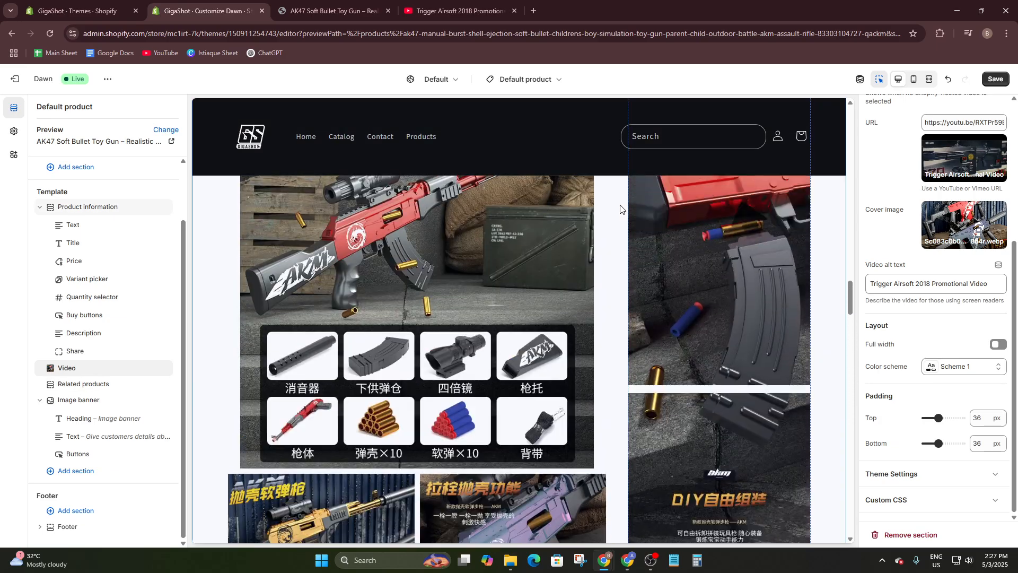
pyautogui.scroll(-3, 618, 206)
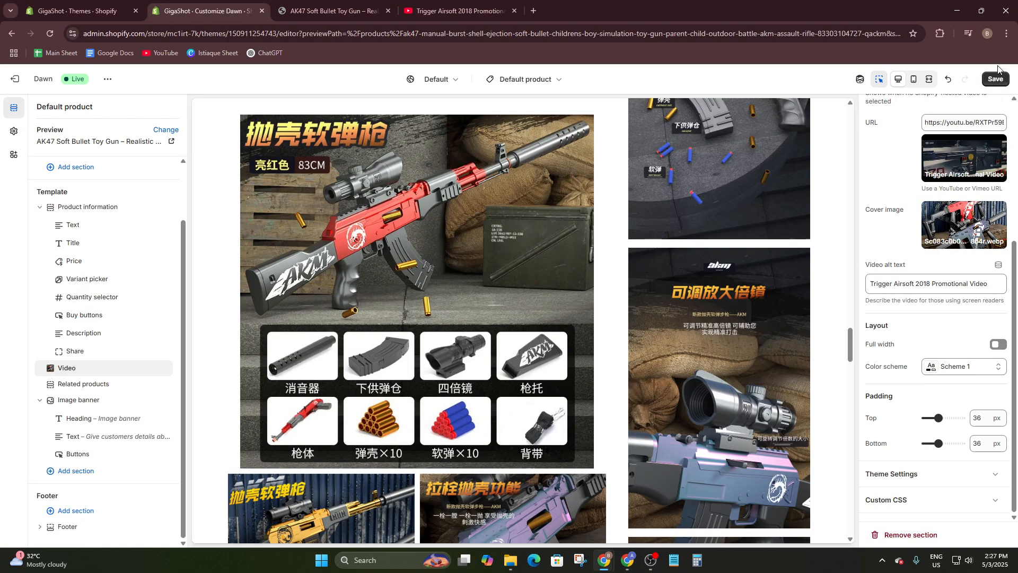
# - Switch the preview to the Manual Shell Throwing Soft Bullet Toy Gun and review its page
pyautogui.click(164, 131)
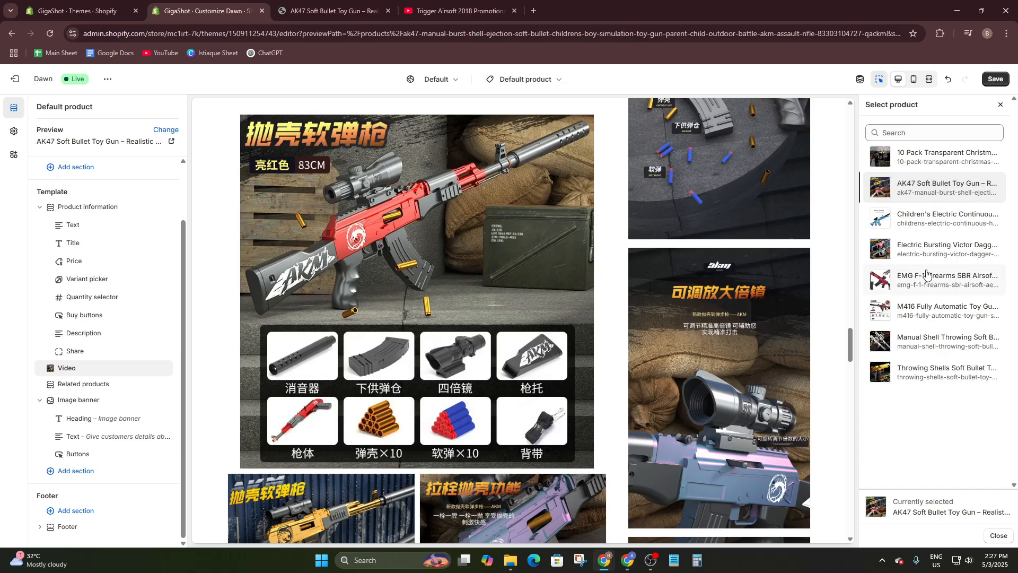
pyautogui.click(906, 352)
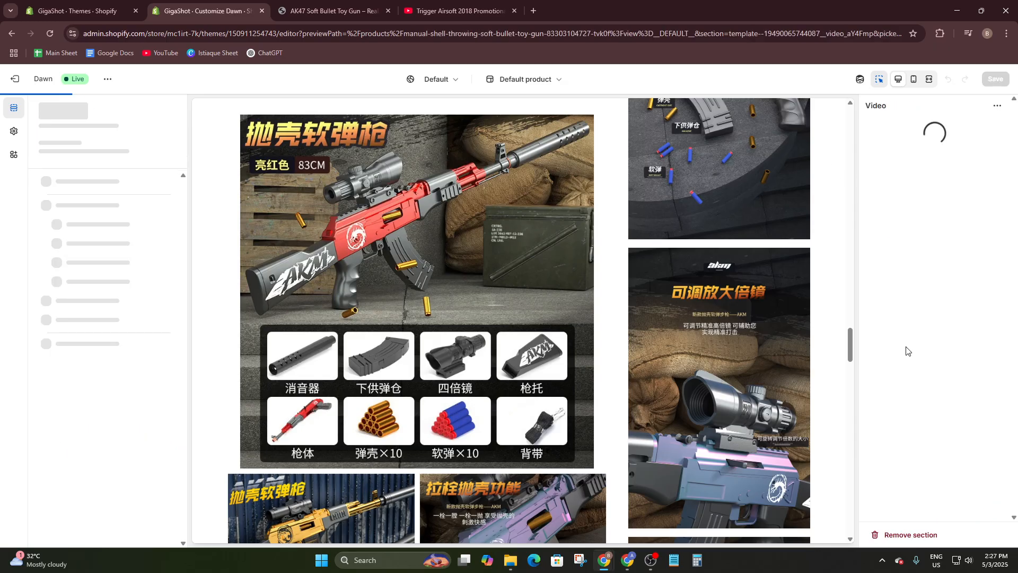
pyautogui.scroll(-13, 347, 253)
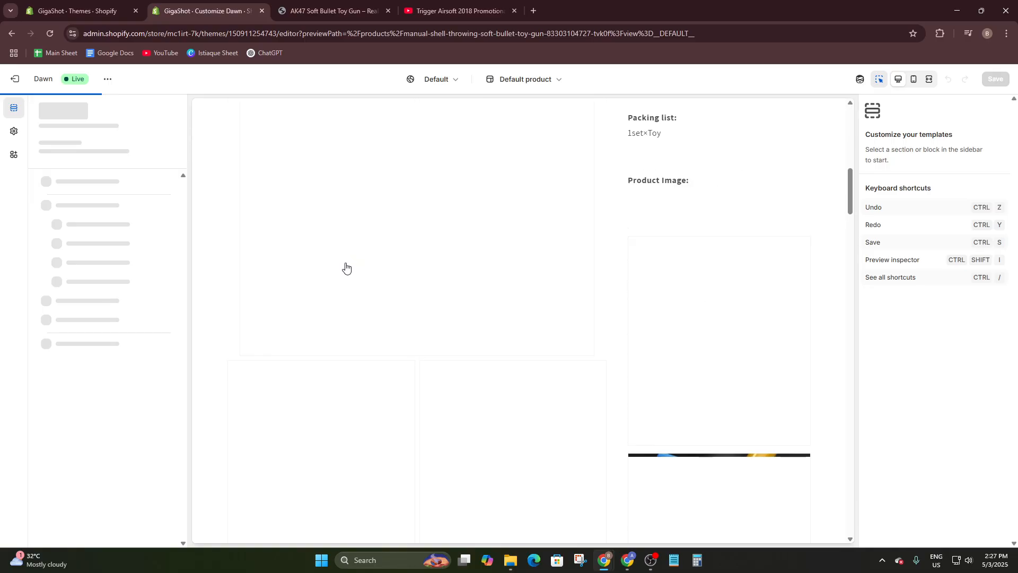
pyautogui.scroll(-15, 394, 311)
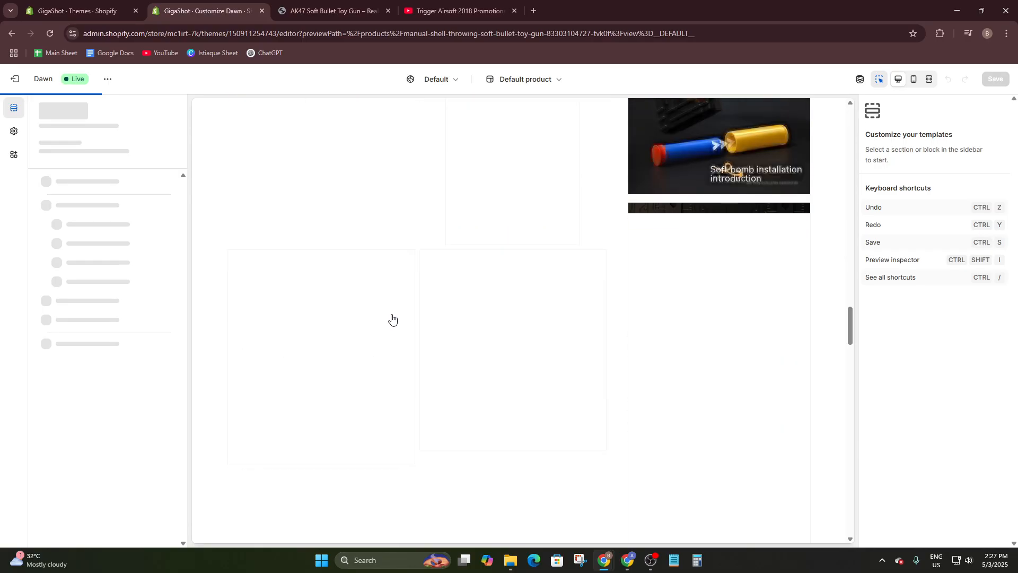
pyautogui.scroll(-15, 393, 323)
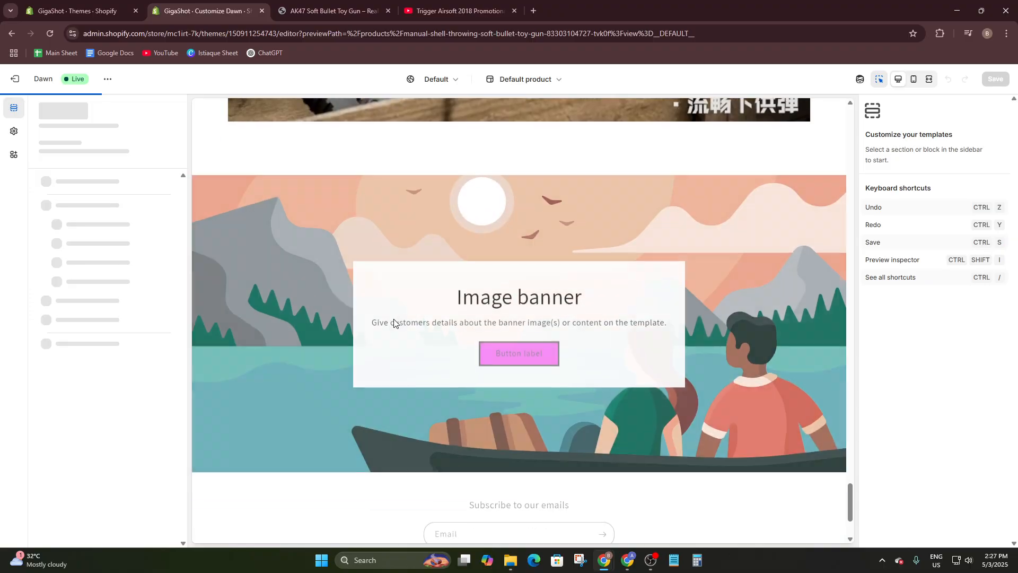
pyautogui.scroll(6, 394, 323)
pyautogui.scroll(4, 394, 324)
pyautogui.scroll(-3, 393, 323)
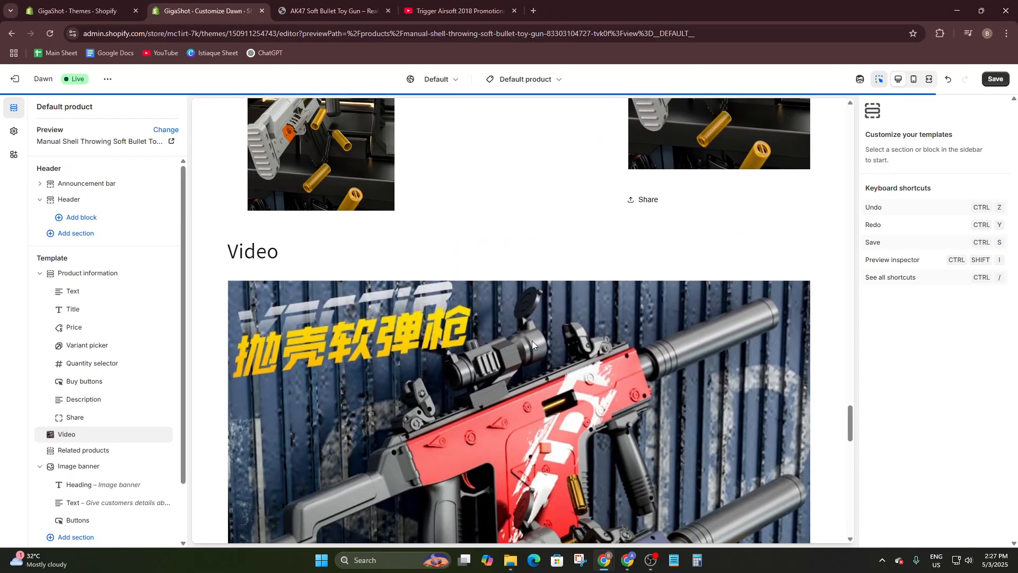
pyautogui.scroll(-3, 533, 340)
pyautogui.scroll(5, 464, 355)
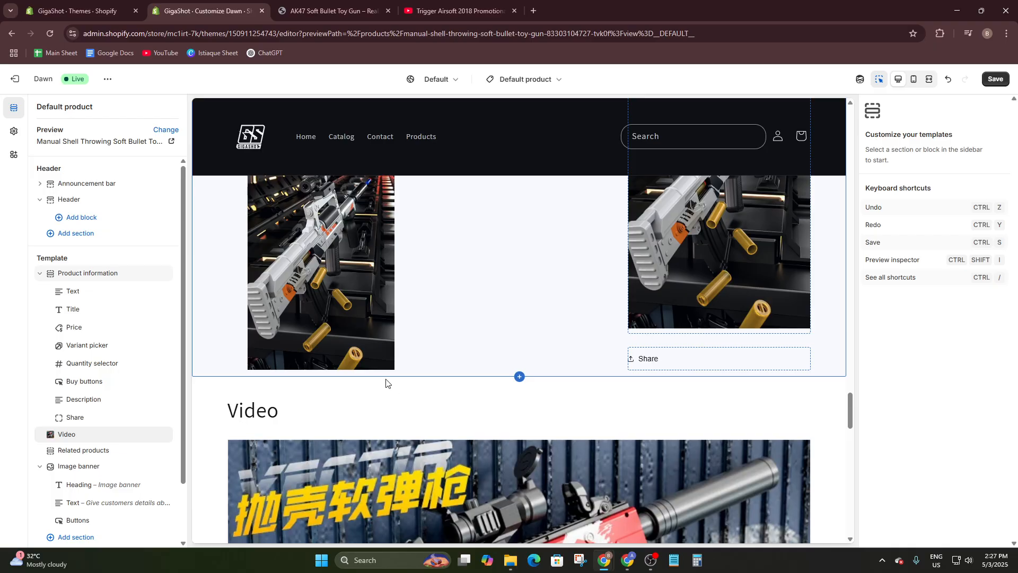
pyautogui.scroll(-2, 96, 297)
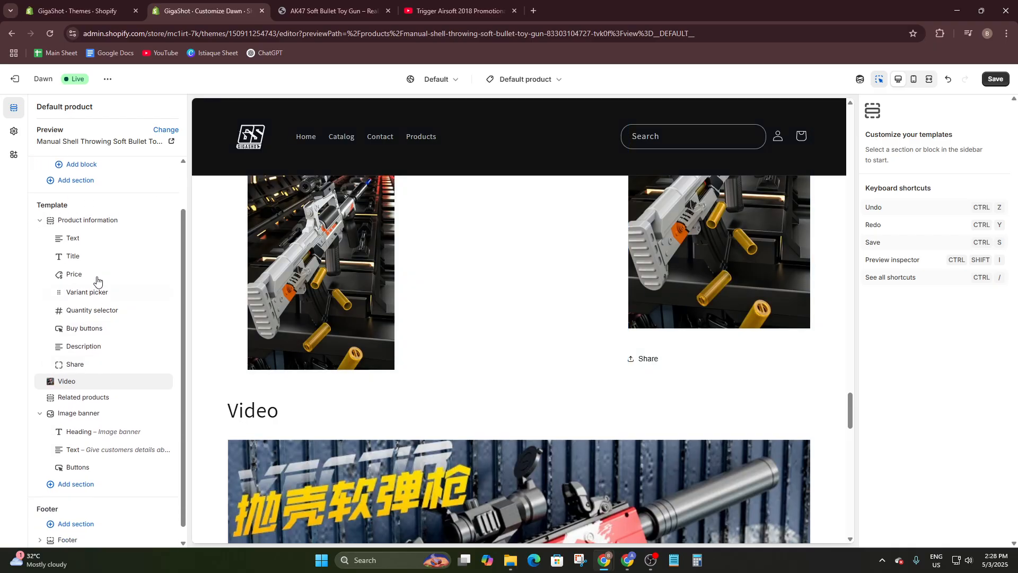
# - Try adding an Image with text section positioned above Image banner
pyautogui.click(85, 471)
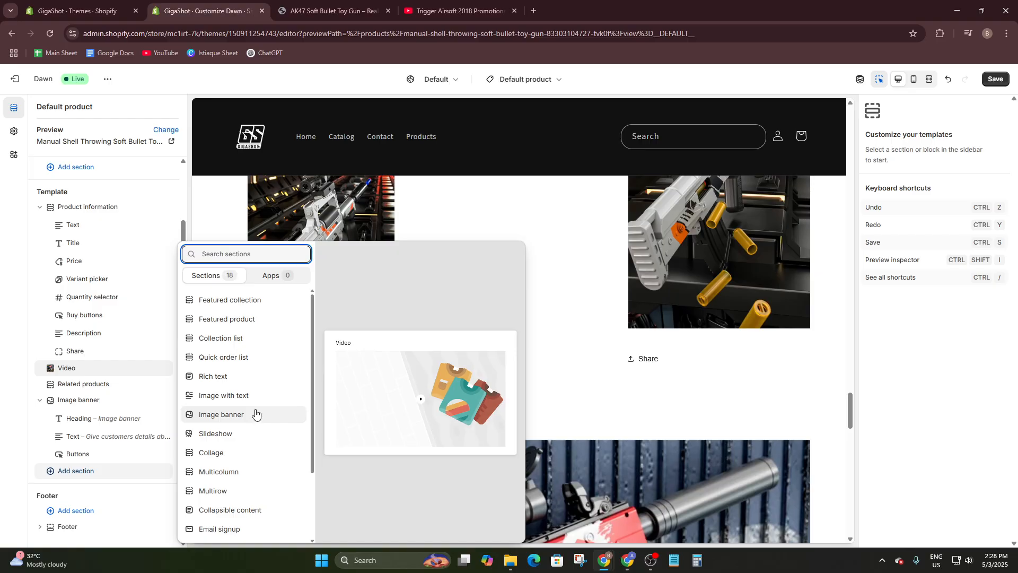
pyautogui.scroll(-3, 244, 477)
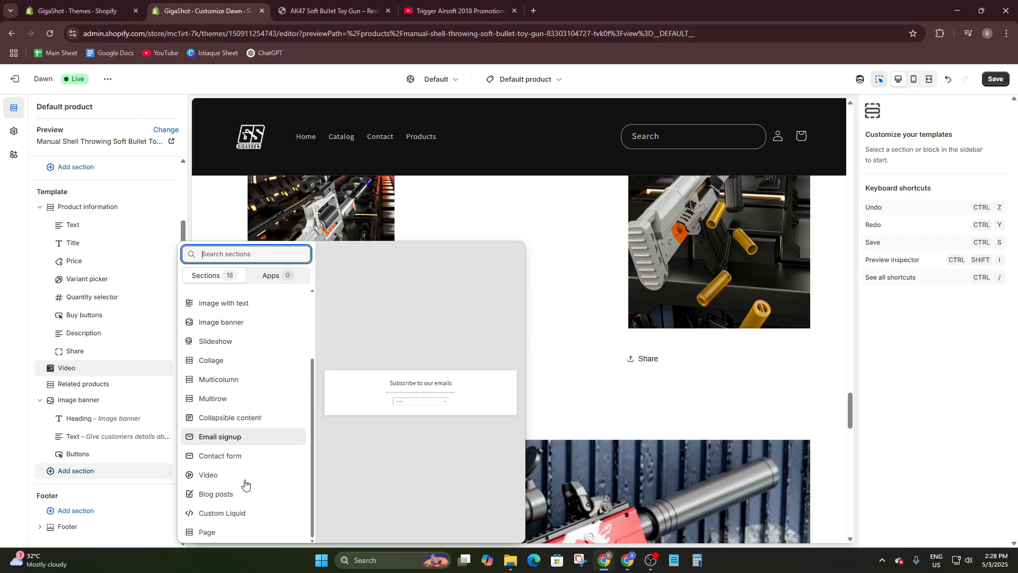
pyautogui.scroll(3, 212, 504)
pyautogui.scroll(1, 222, 397)
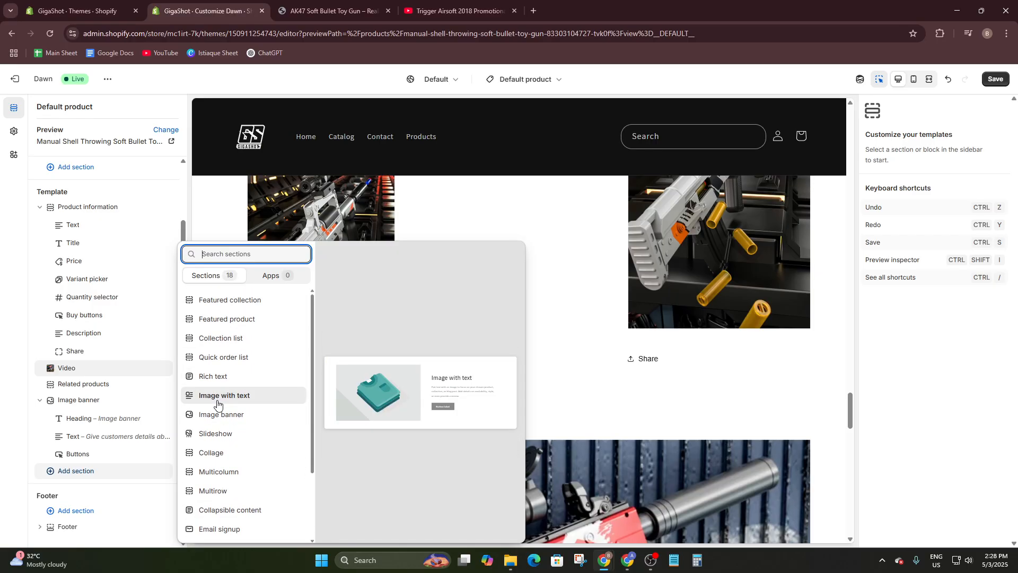
pyautogui.click(231, 396)
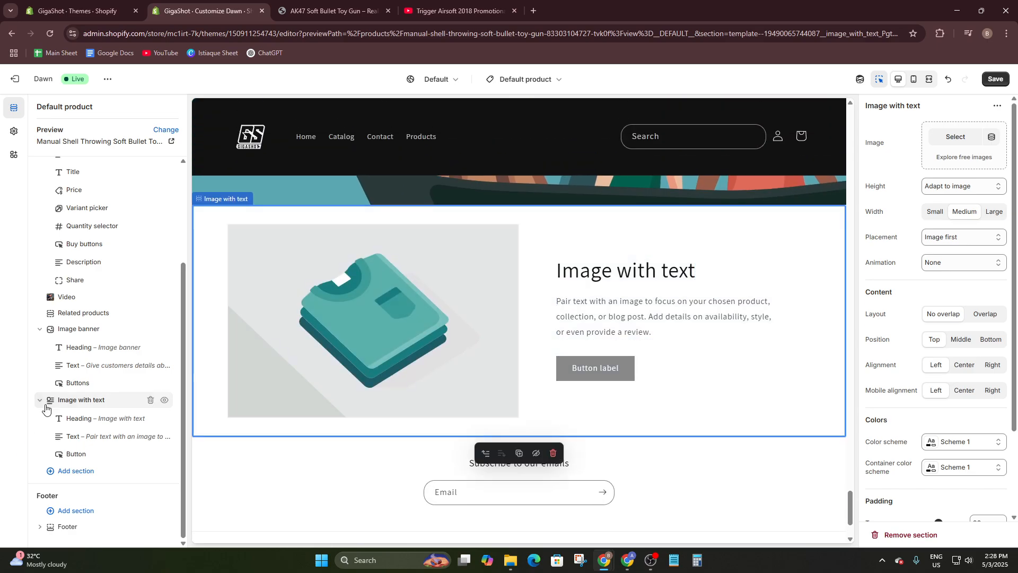
pyautogui.moveTo(39, 404); pyautogui.dragTo(49, 391)
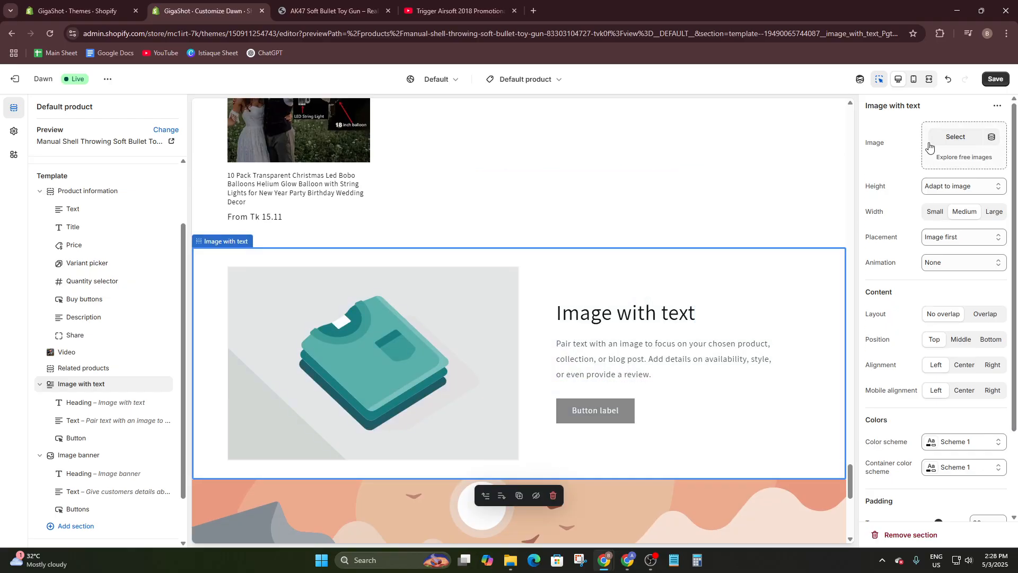
# - Browse for its image without choosing one, then undo the reorder and the section addition
pyautogui.click(956, 137)
pyautogui.scroll(-3, 554, 308)
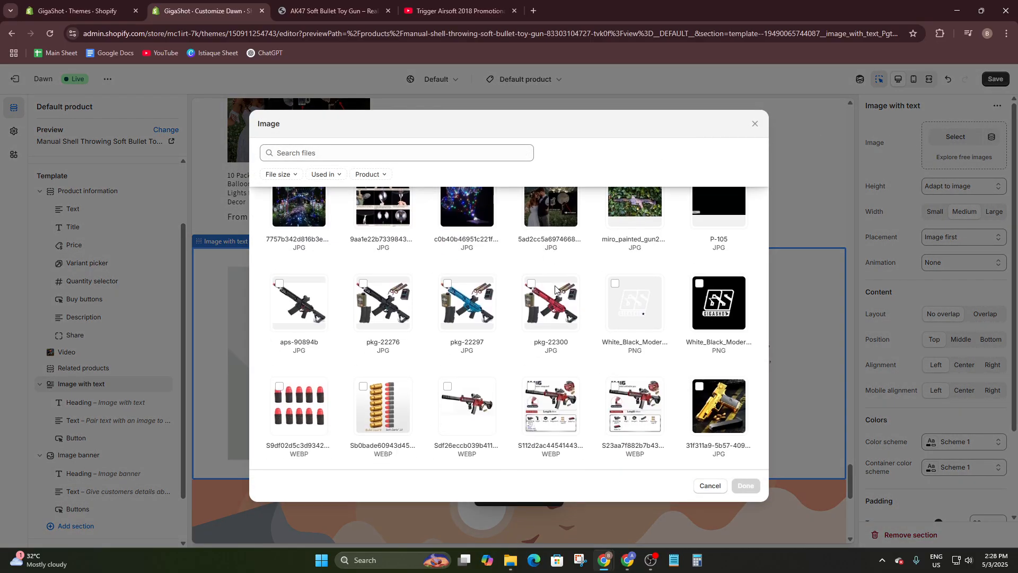
pyautogui.scroll(3, 560, 222)
pyautogui.click(755, 124)
pyautogui.scroll(-2, 935, 350)
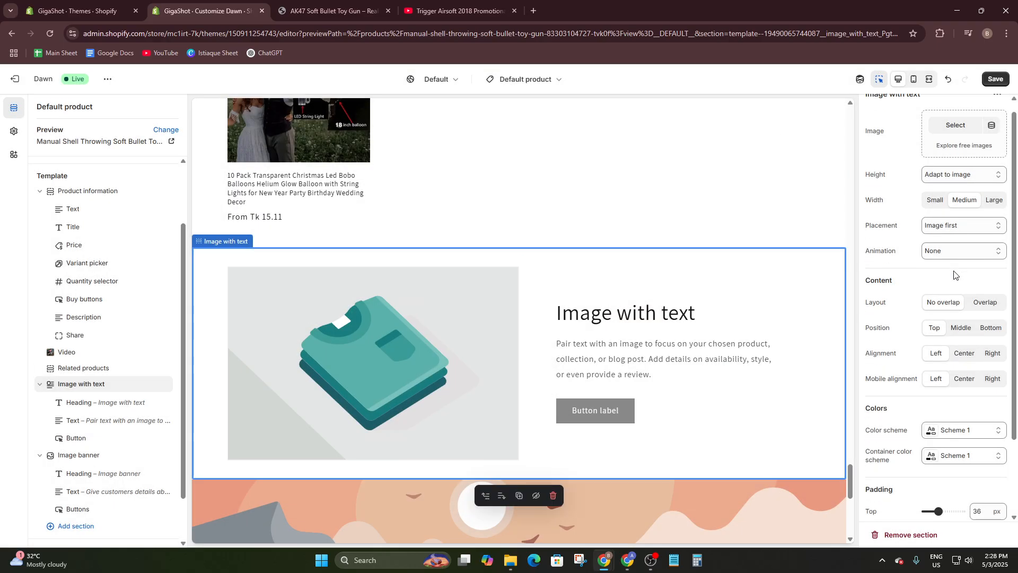
pyautogui.scroll(3, 954, 318)
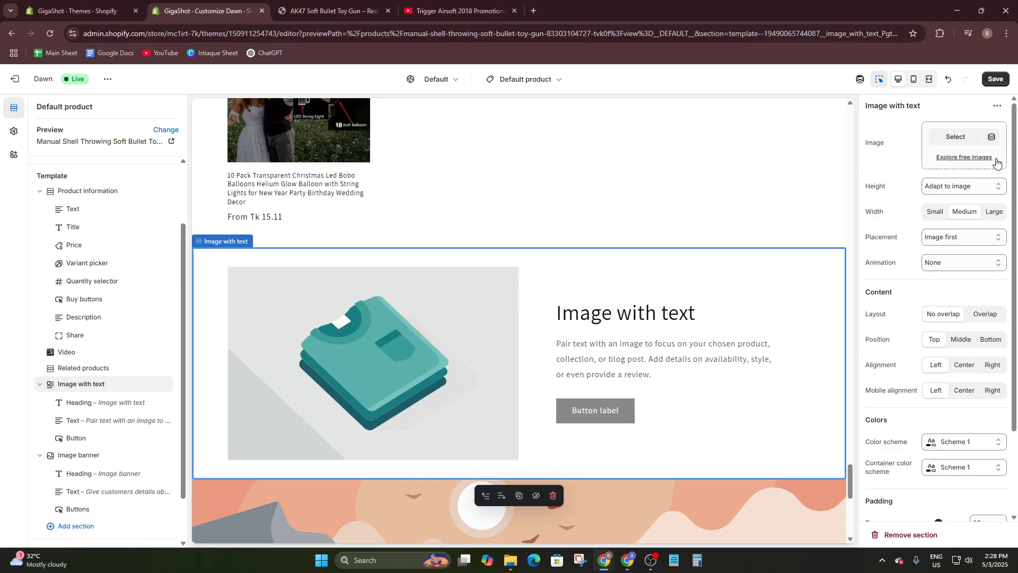
pyautogui.click(955, 137)
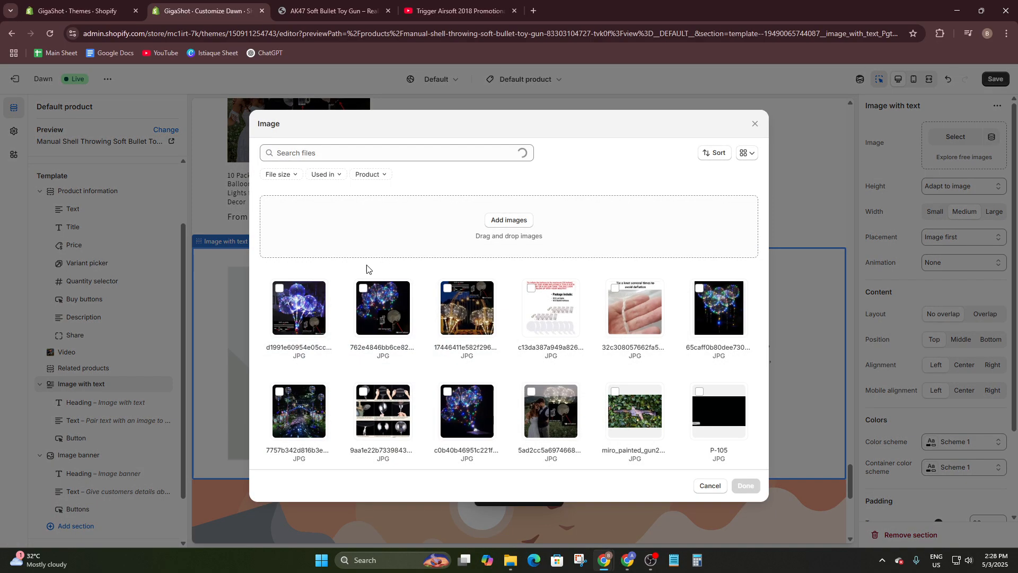
pyautogui.click(754, 124)
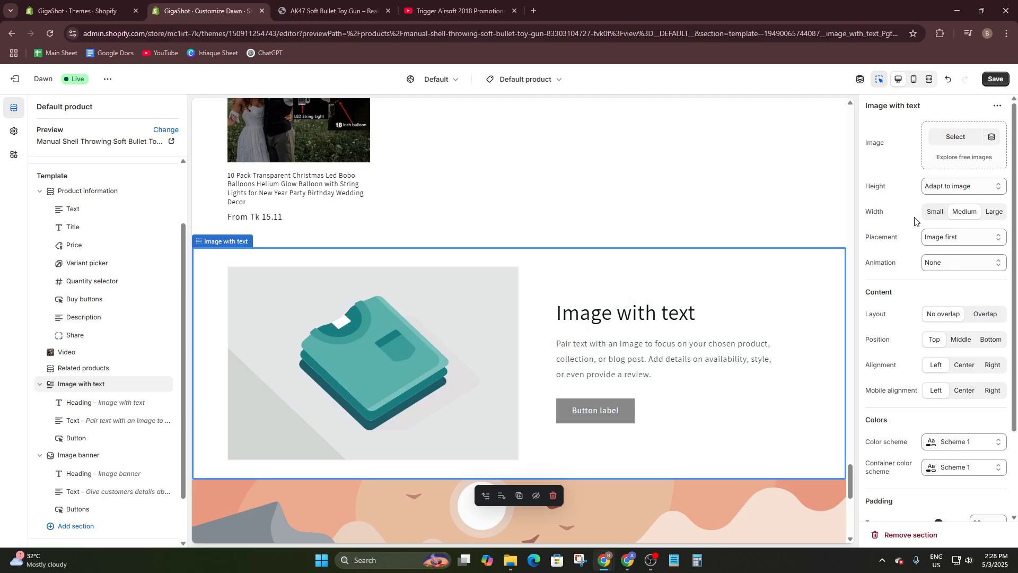
pyautogui.scroll(-2, 925, 223)
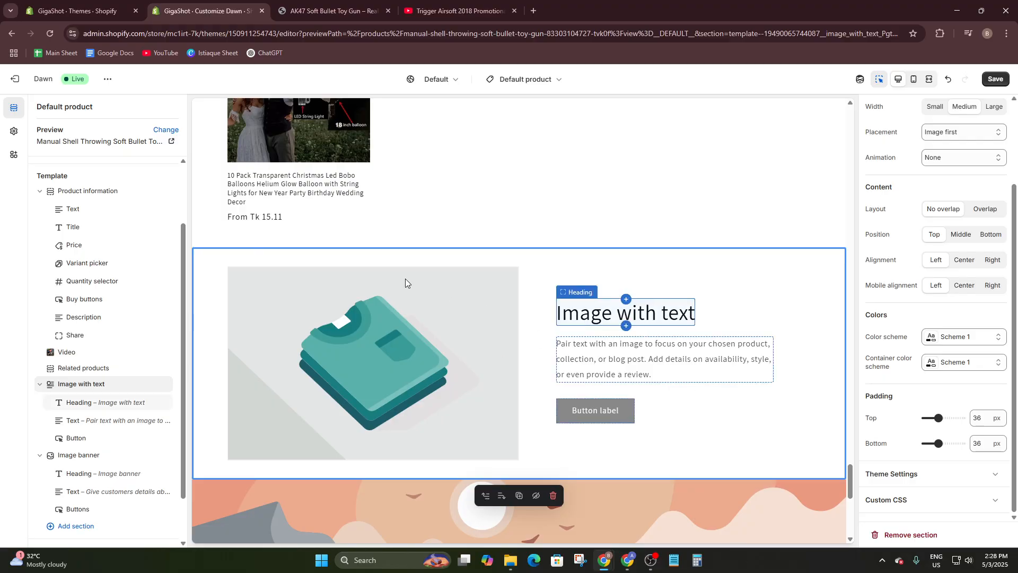
pyautogui.hotkey('ctrl', 'z')
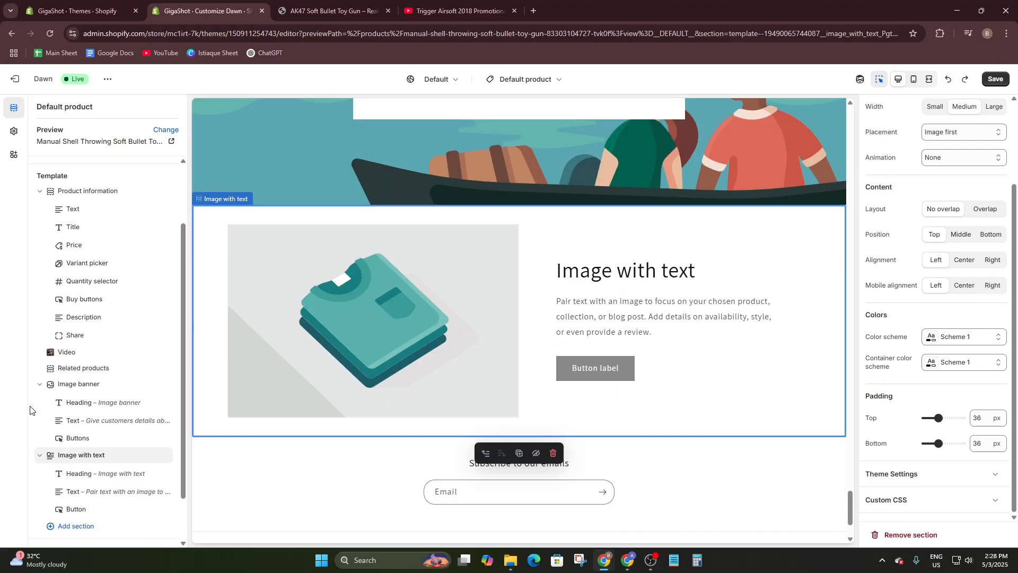
pyautogui.click(947, 78)
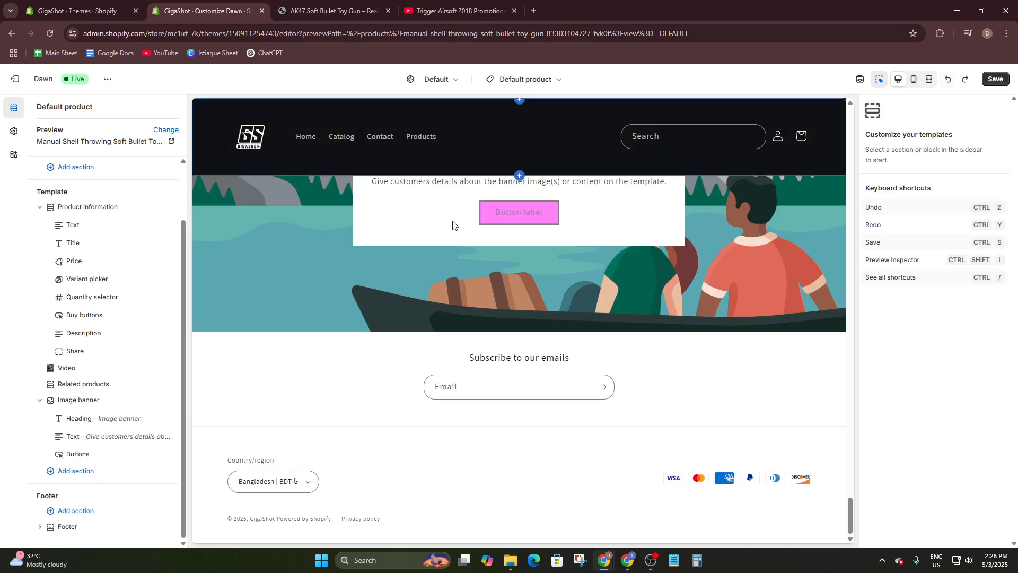
# - Add an empty Custom Liquid section below Image banner
pyautogui.click(62, 473)
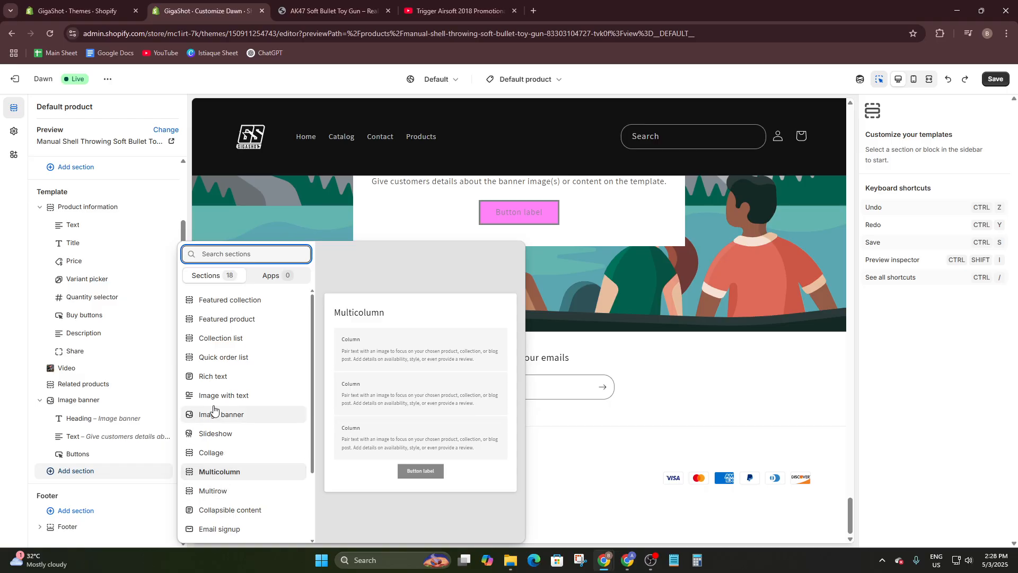
pyautogui.scroll(-2, 210, 408)
pyautogui.click(227, 512)
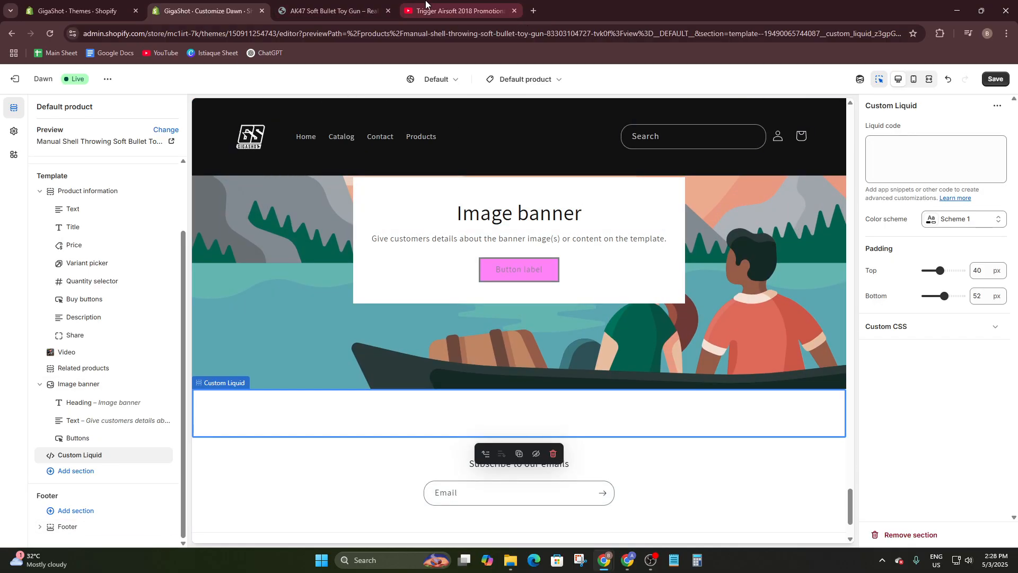
# - Copy the promotional video's iframe embed code from YouTube Share > Embed
pyautogui.click(459, 10)
pyautogui.click(557, 512)
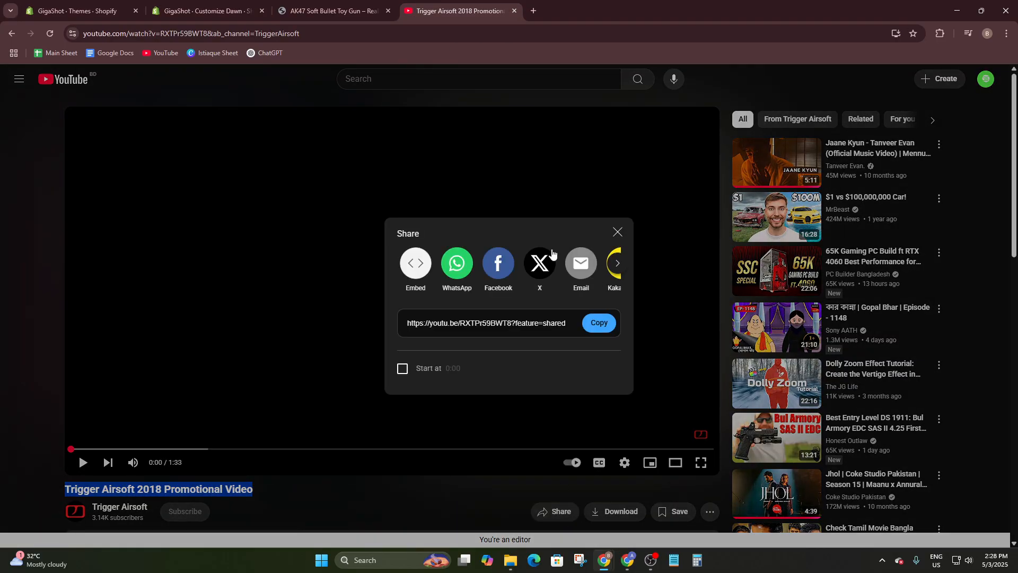
pyautogui.click(408, 258)
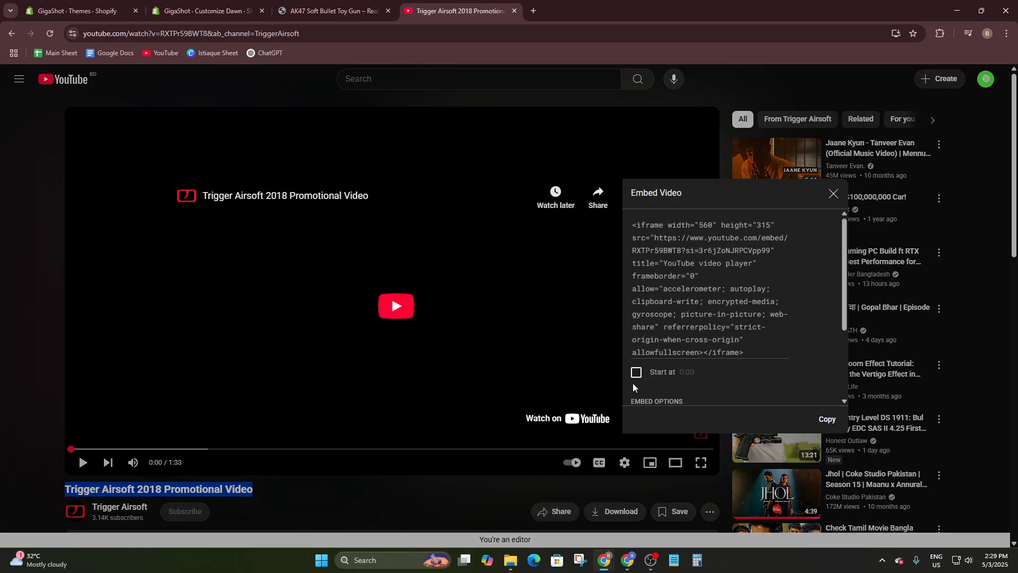
pyautogui.click(824, 418)
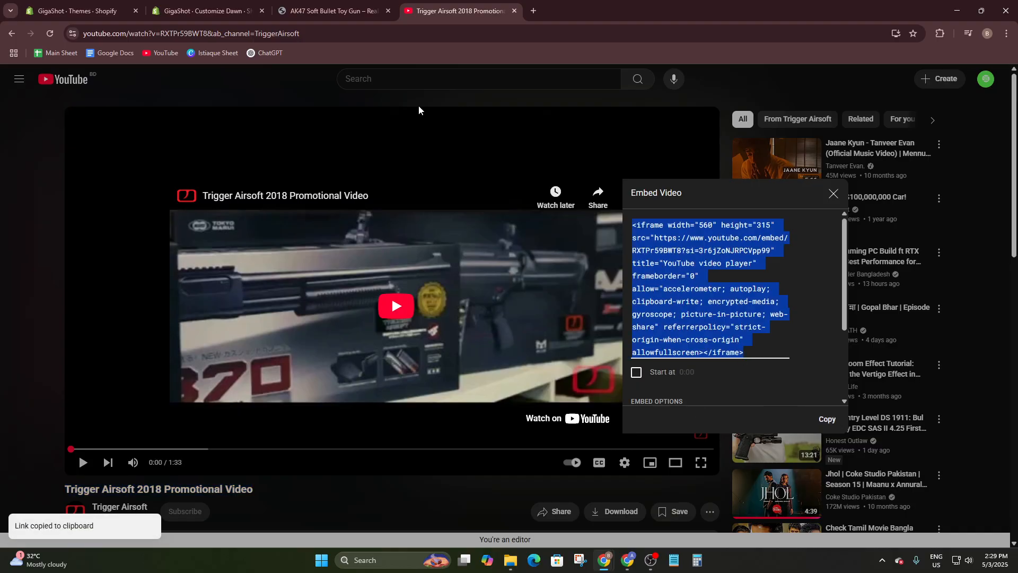
pyautogui.click(165, 7)
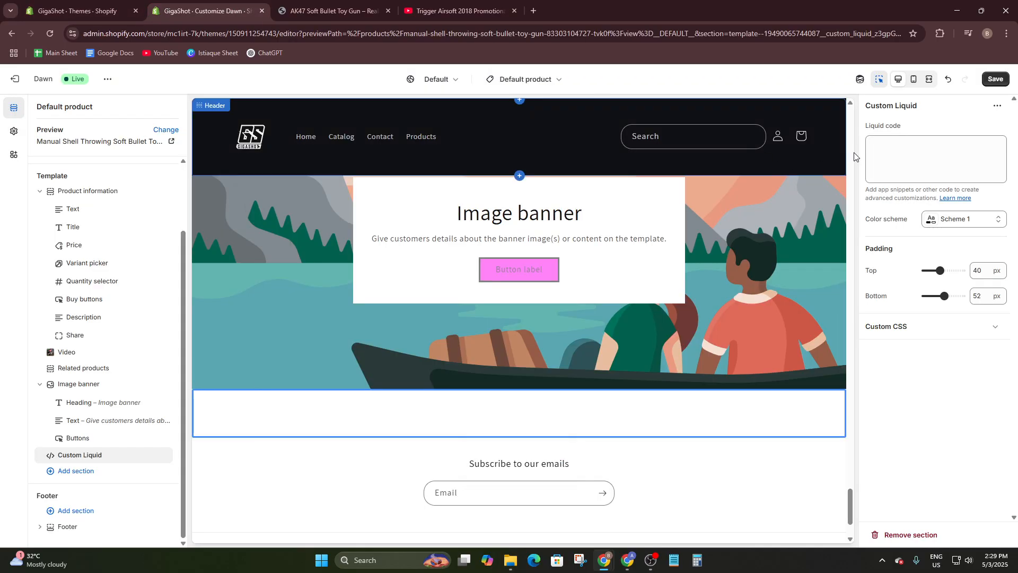
# - Paste the YouTube iframe code into the Custom Liquid code box and raise top padding to 52 px
pyautogui.click(902, 148)
pyautogui.hotkey('ctrl', 'v')
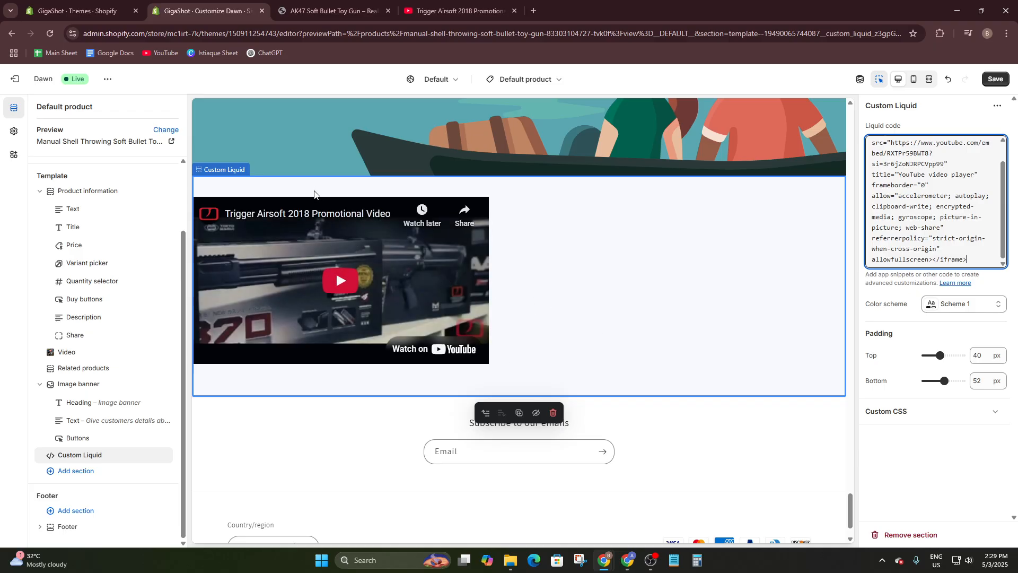
pyautogui.click(639, 284)
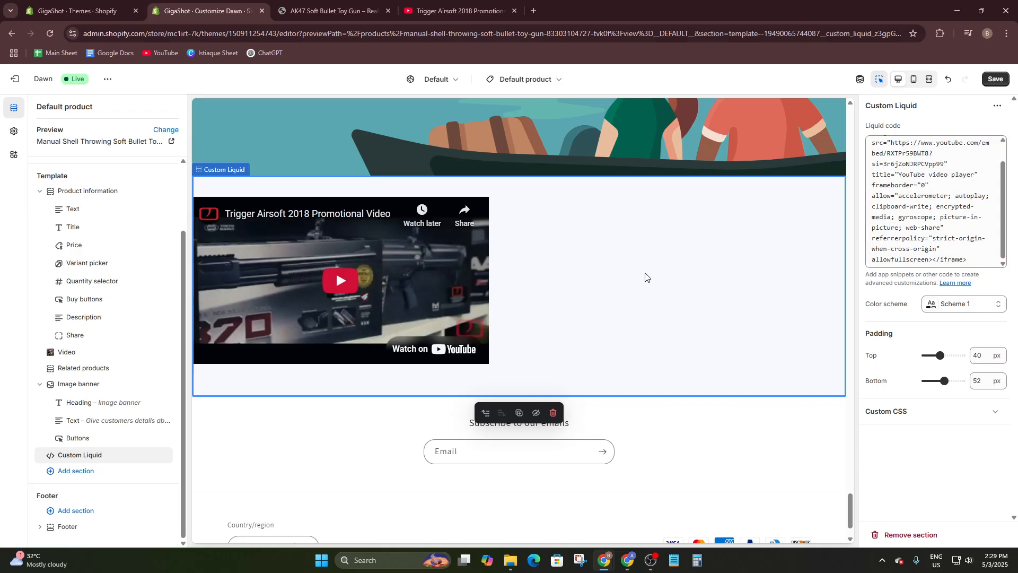
pyautogui.moveTo(939, 354); pyautogui.dragTo(950, 383)
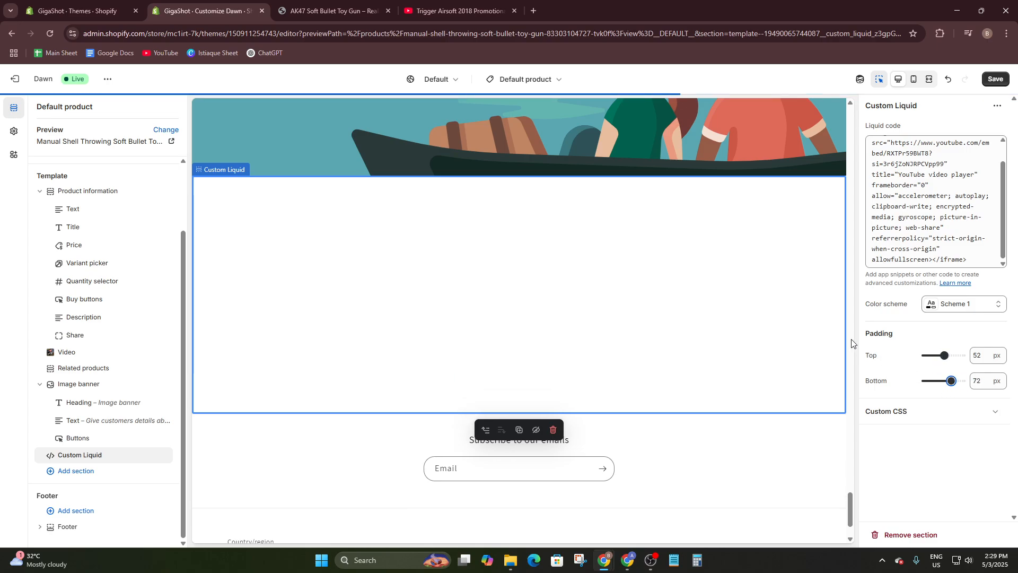
pyautogui.scroll(4, 790, 307)
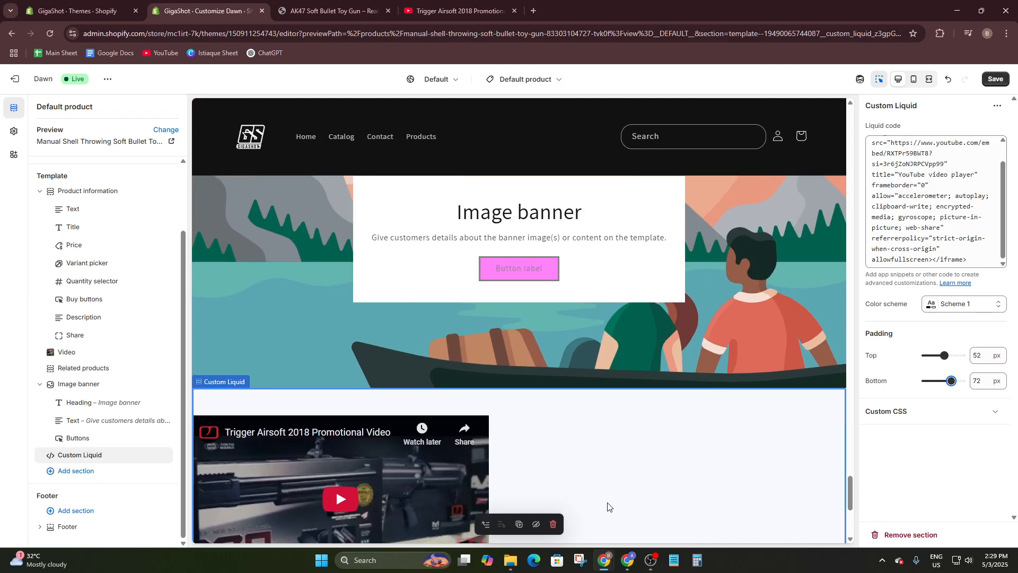
pyautogui.scroll(-5, 629, 466)
pyautogui.click(731, 424)
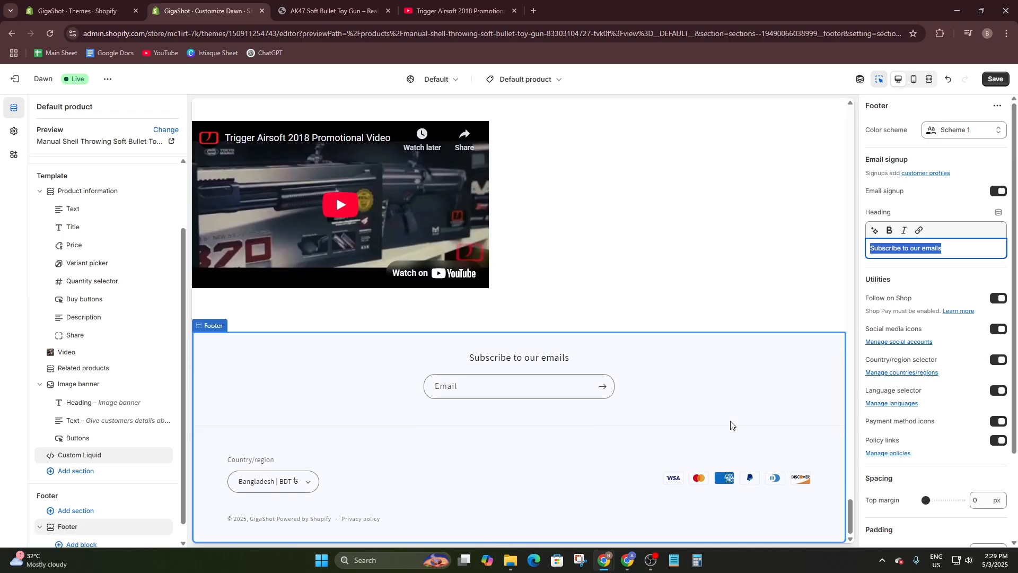
pyautogui.click(657, 287)
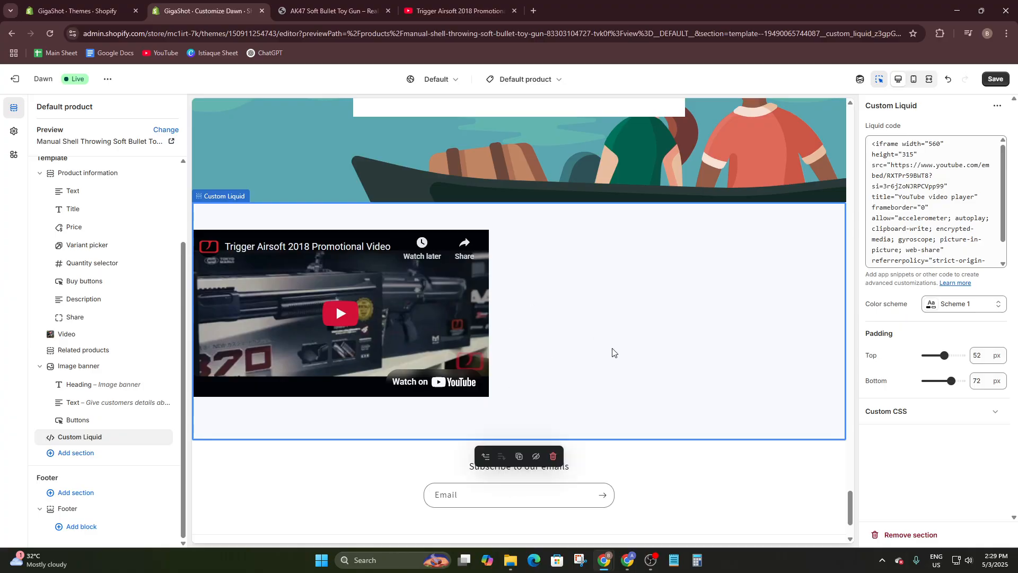
pyautogui.scroll(10, 612, 352)
pyautogui.scroll(-10, 612, 350)
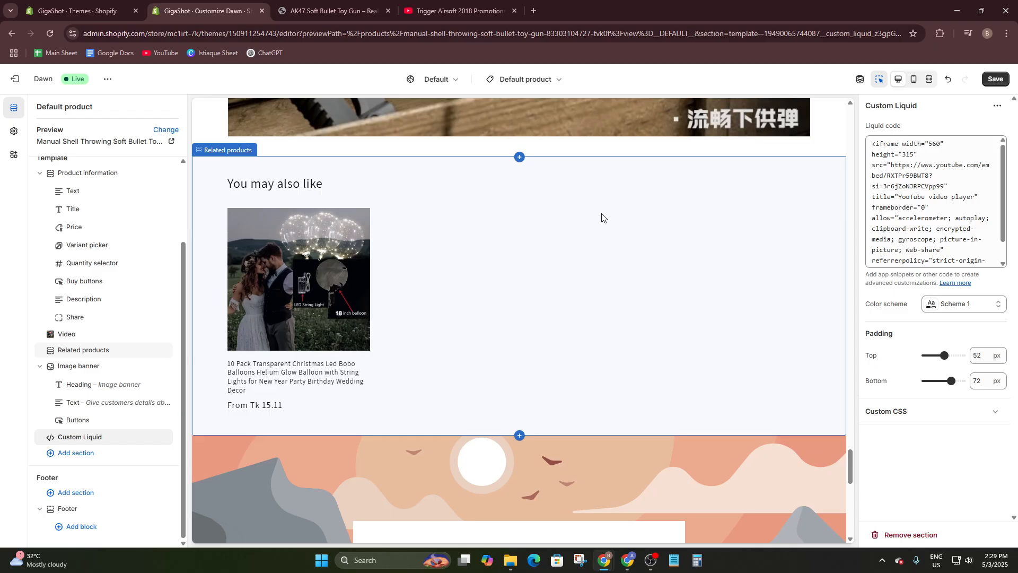
pyautogui.scroll(20, 602, 213)
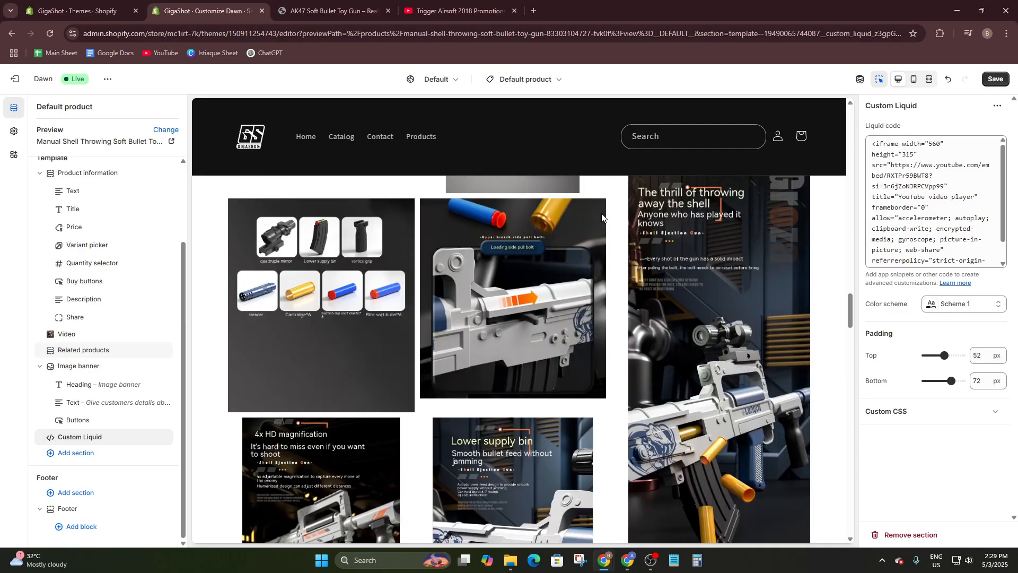
pyautogui.scroll(5, 602, 217)
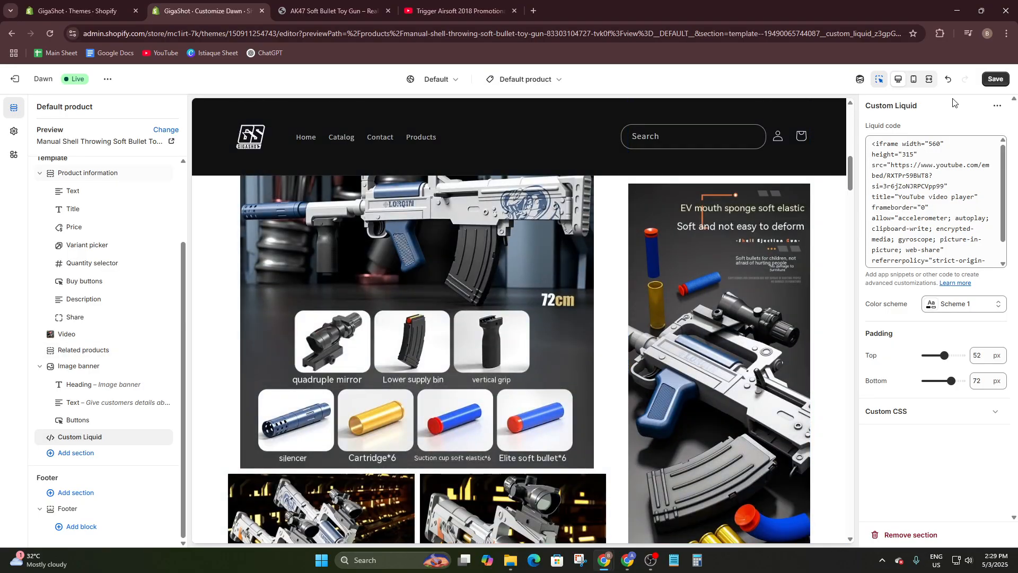